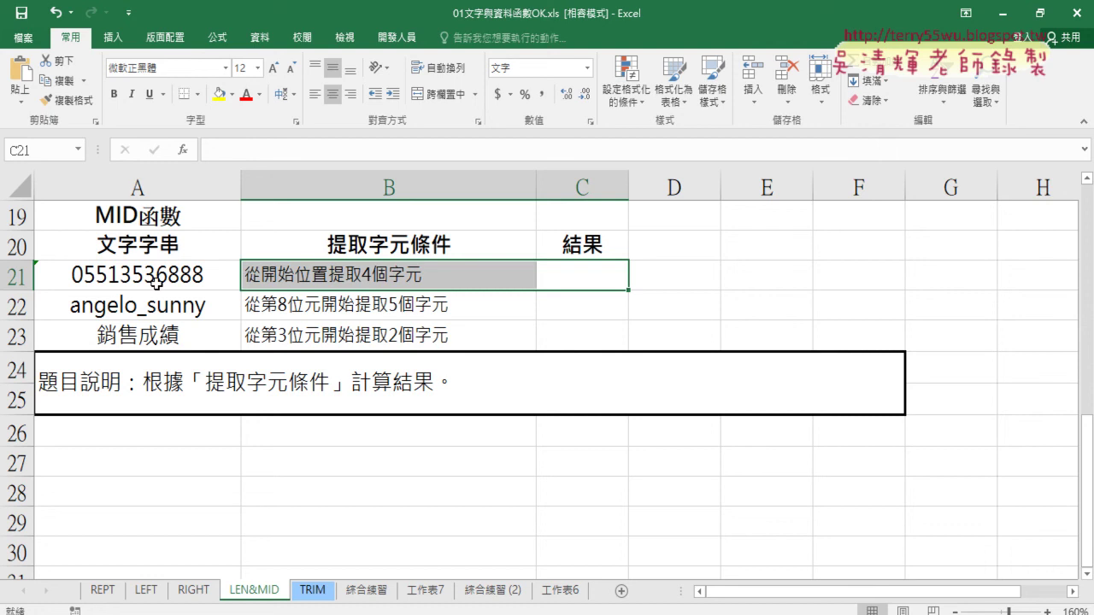
Step: Pick the MID function from Recently Used functions for result cell C21
click(157, 284)
click(358, 286)
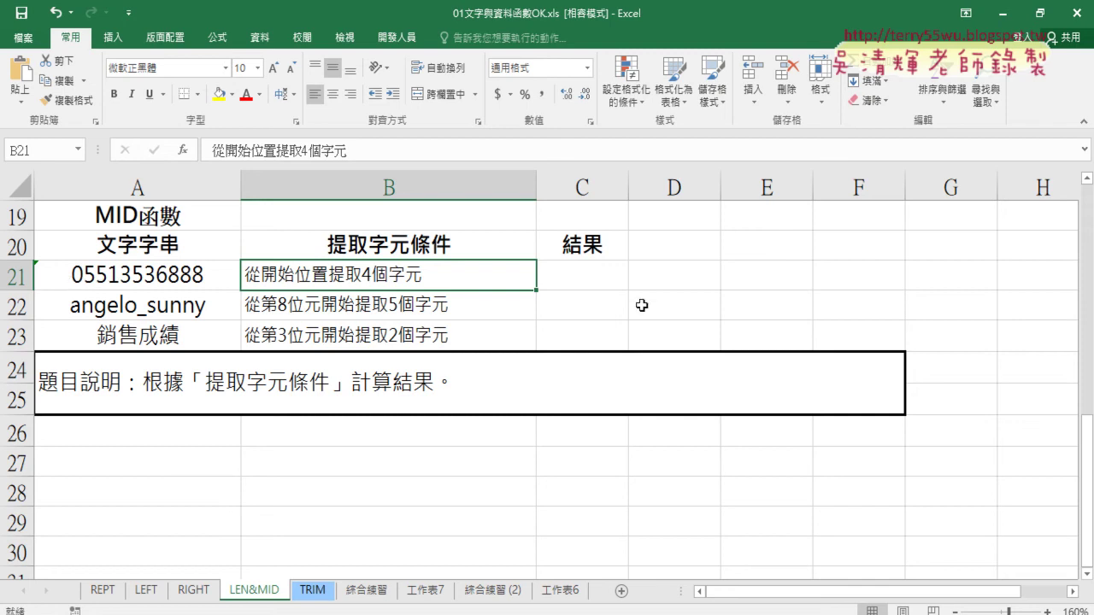
click(590, 275)
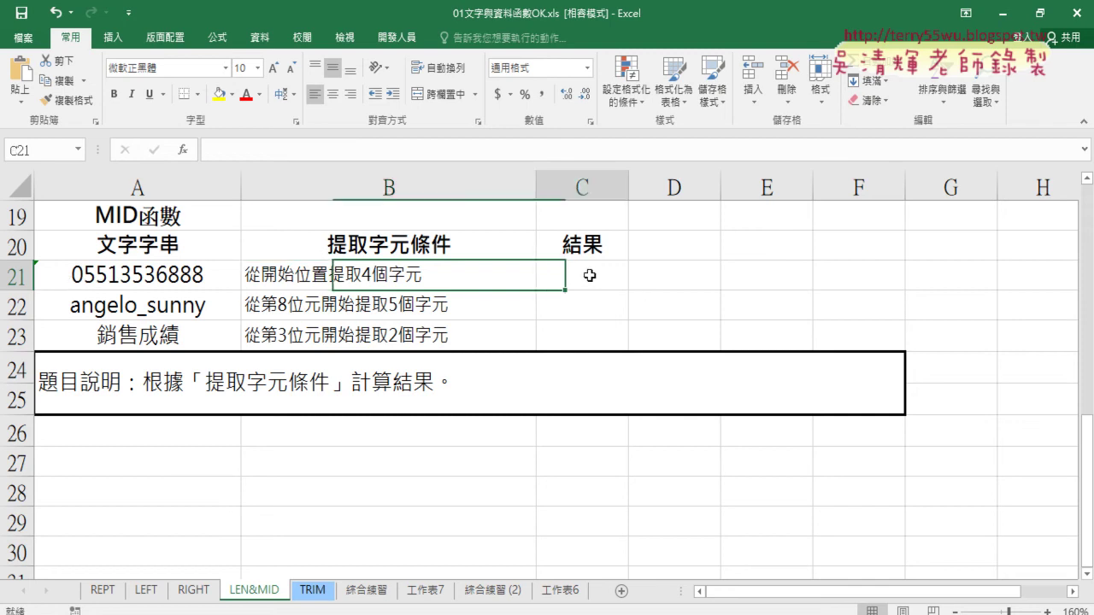
click(182, 150)
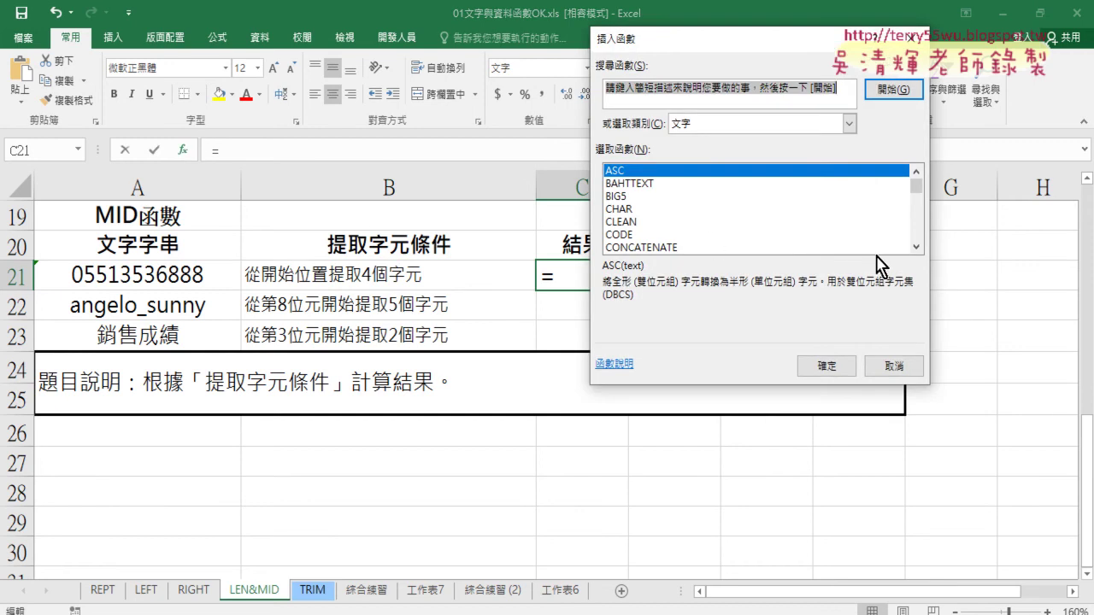
click(848, 123)
click(719, 140)
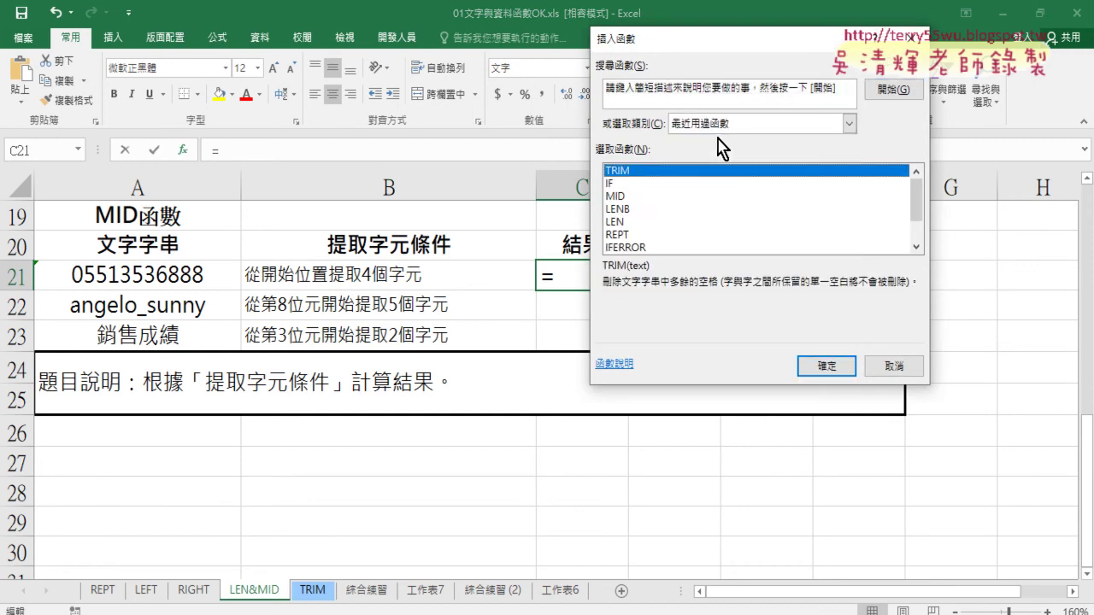
click(632, 196)
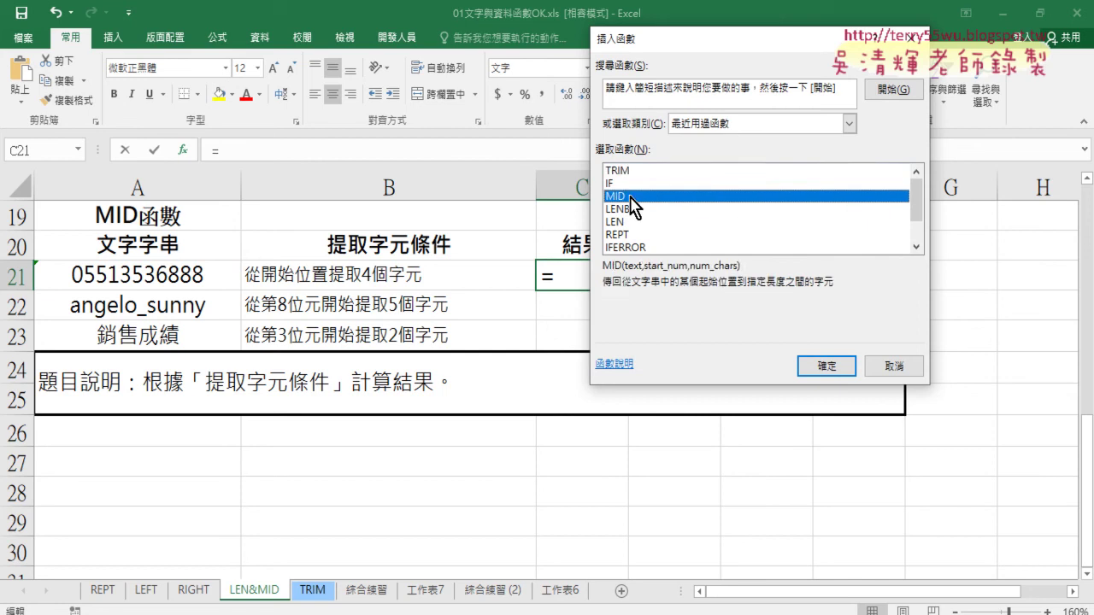
click(825, 365)
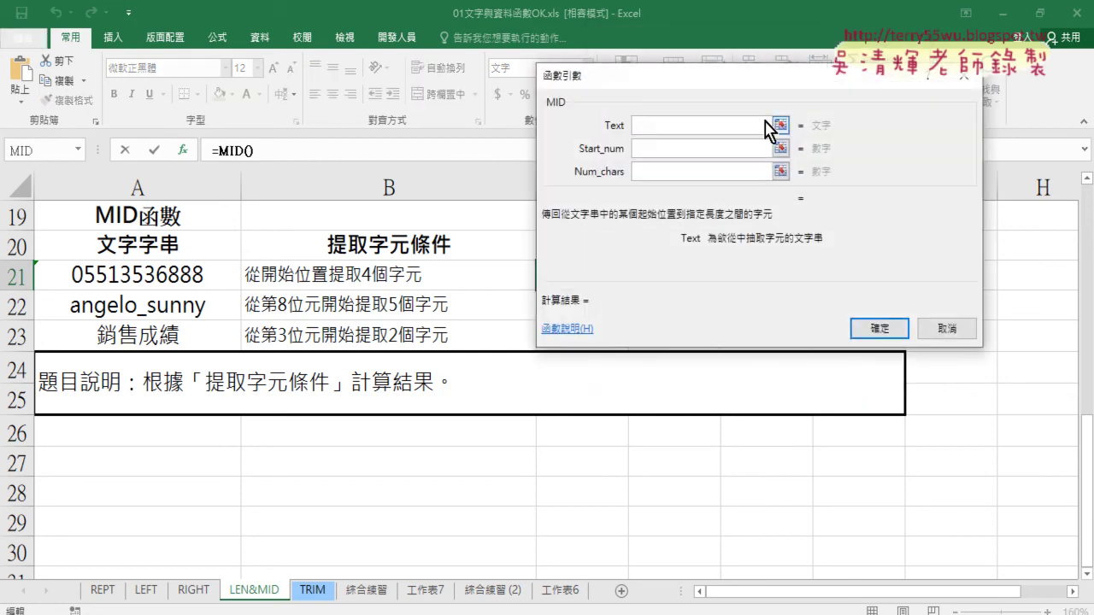
Step: Set MID's arguments to Text A21, Start_num 1, Num_chars 4 and confirm
drag(752, 86, 840, 131)
click(150, 276)
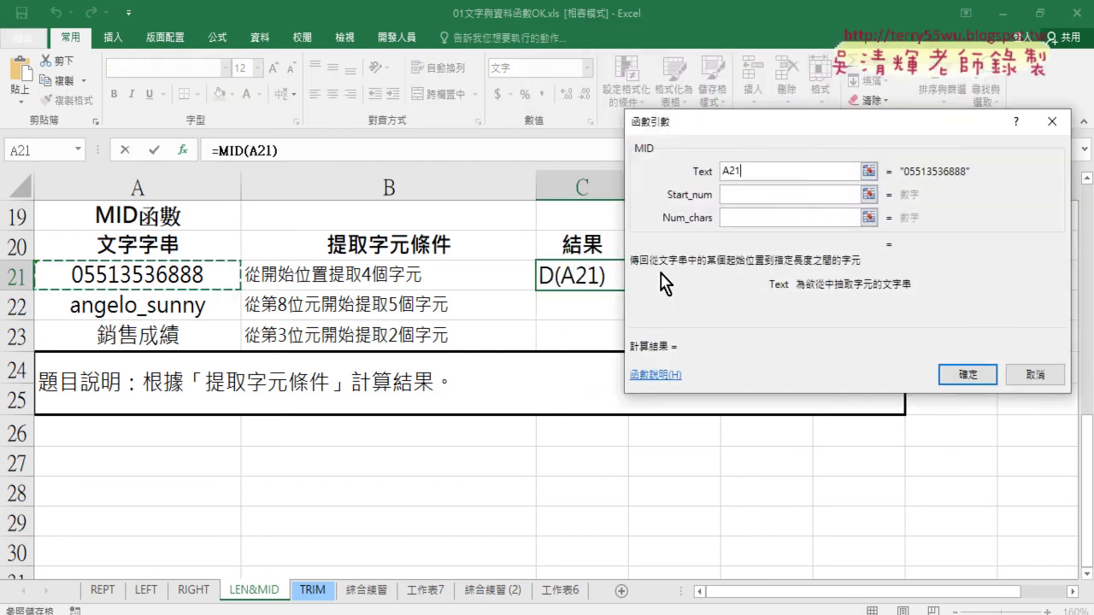
click(737, 194)
text(1)
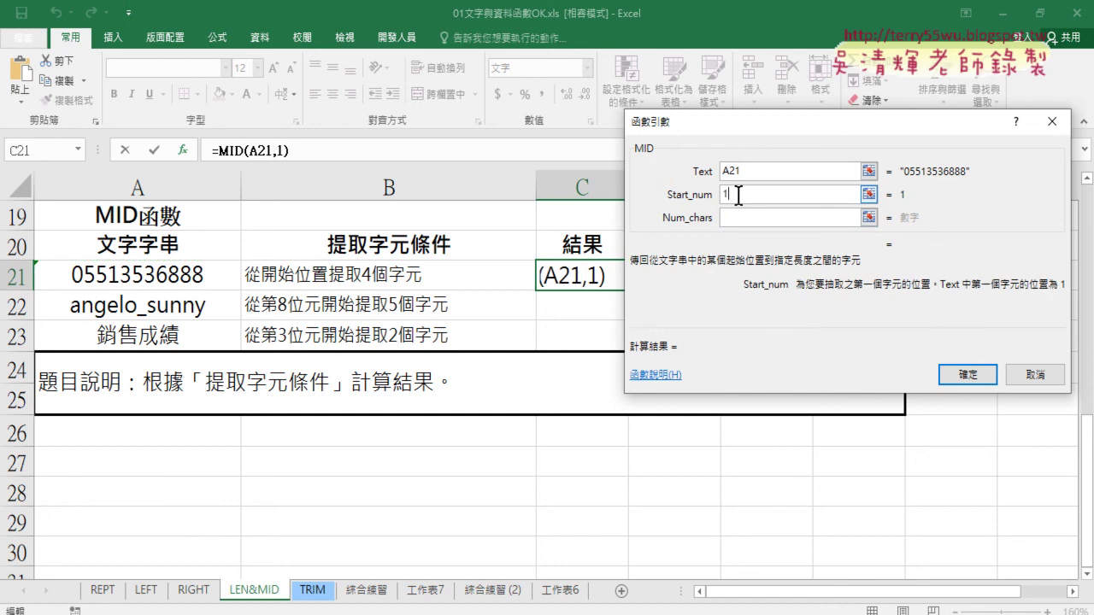
click(774, 217)
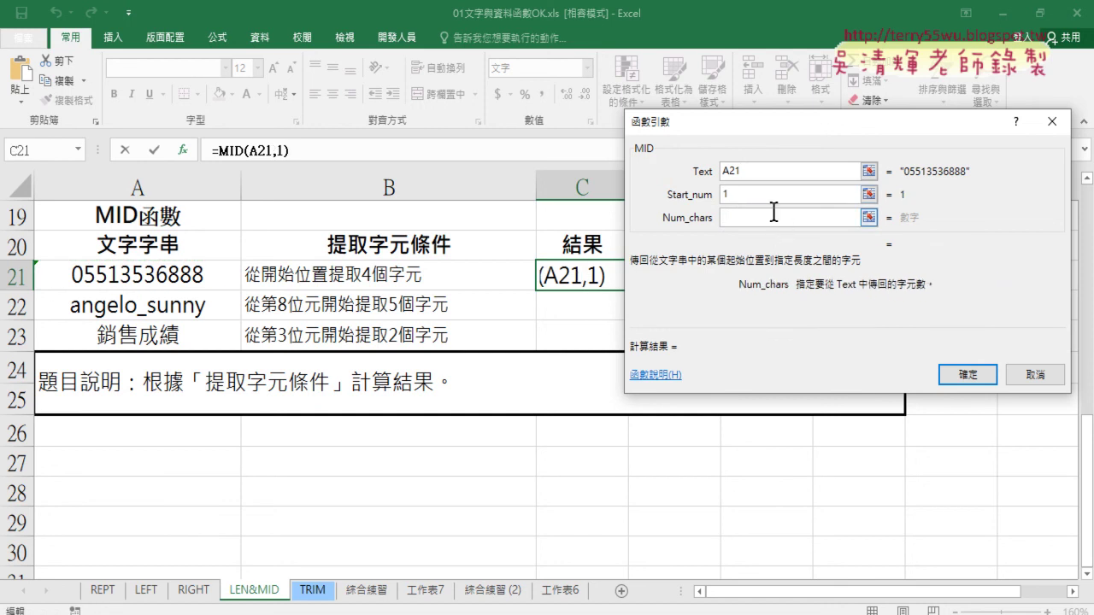
text(4)
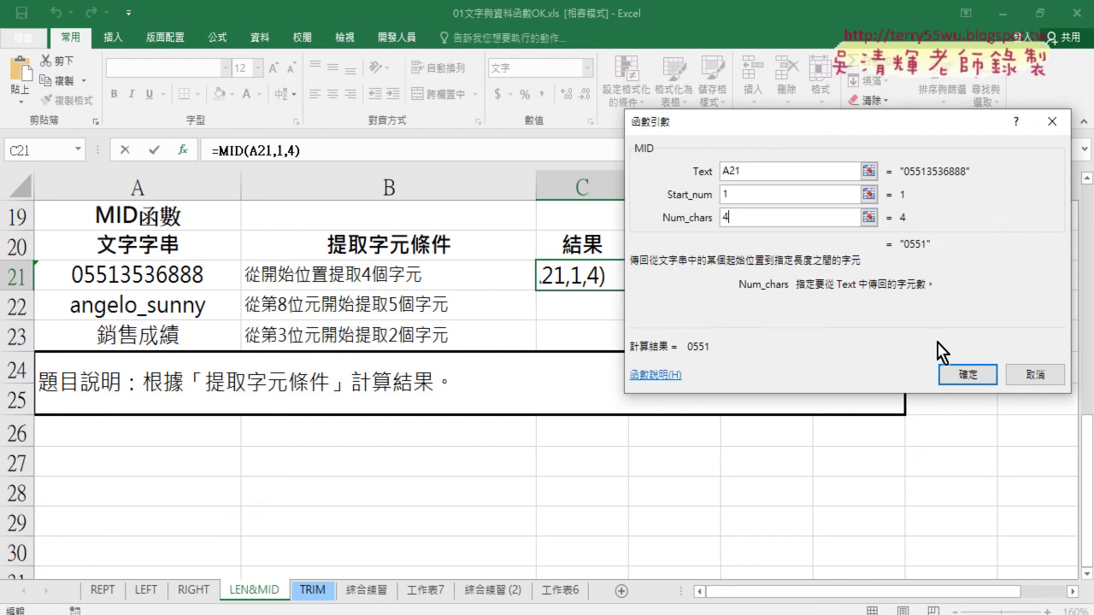
click(959, 375)
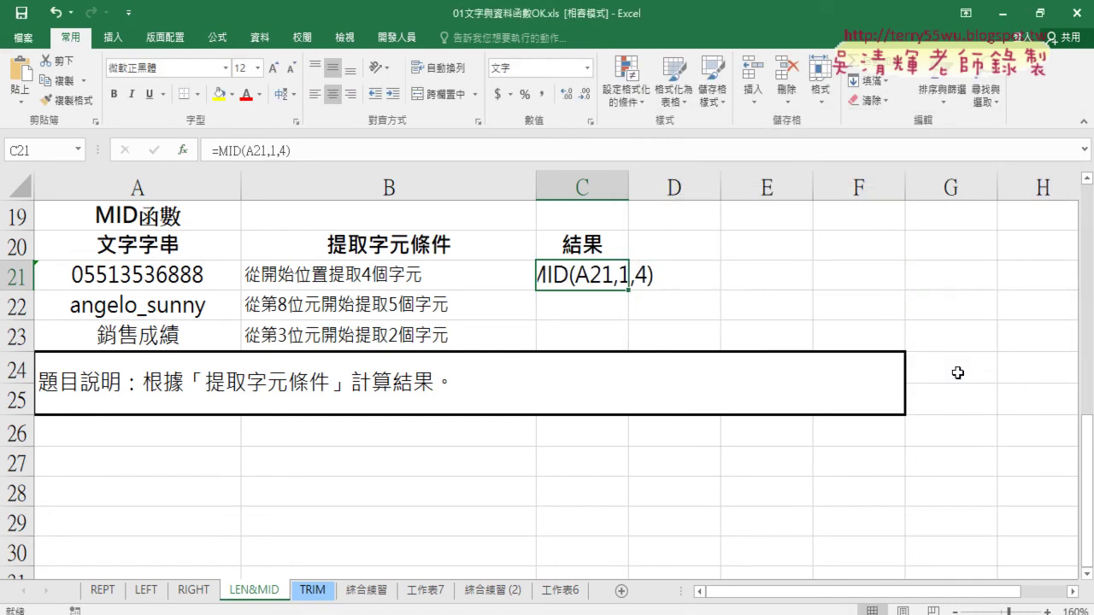
Step: Widen column C until the full =MID(A21,1,4) text in C21 shows
drag(629, 186, 723, 199)
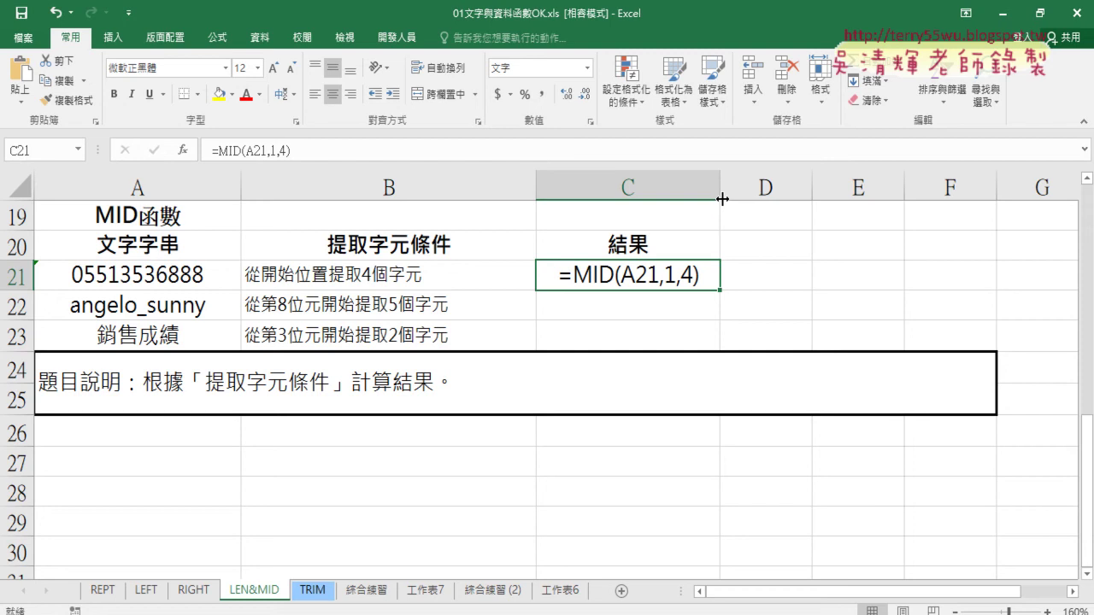
Step: Open Format Cells for C21 and mark the Text-to-General change with red annotations
right_click(632, 276)
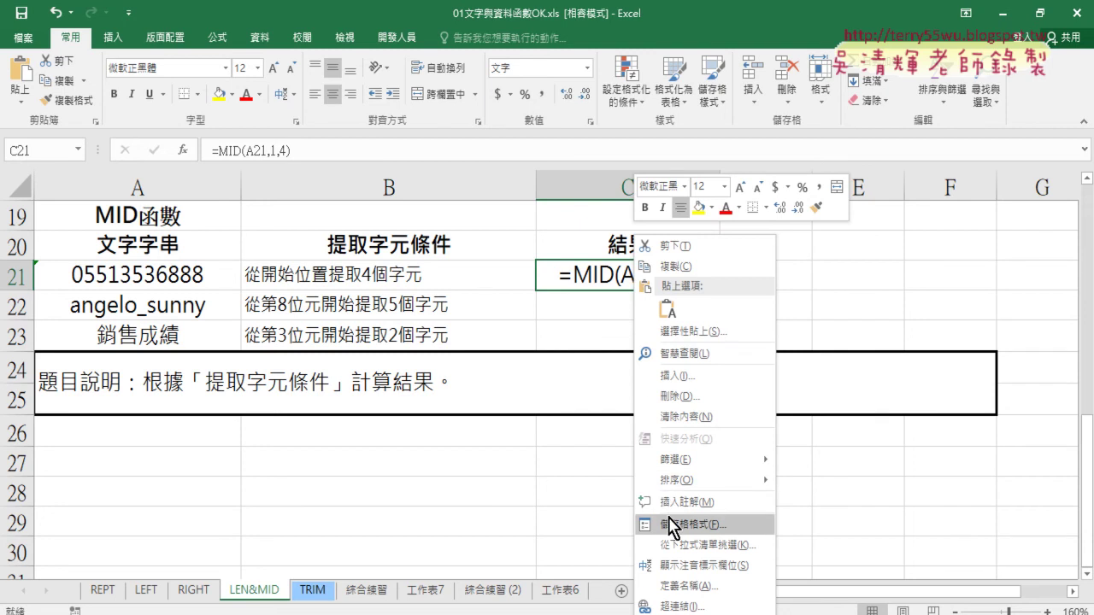
click(670, 525)
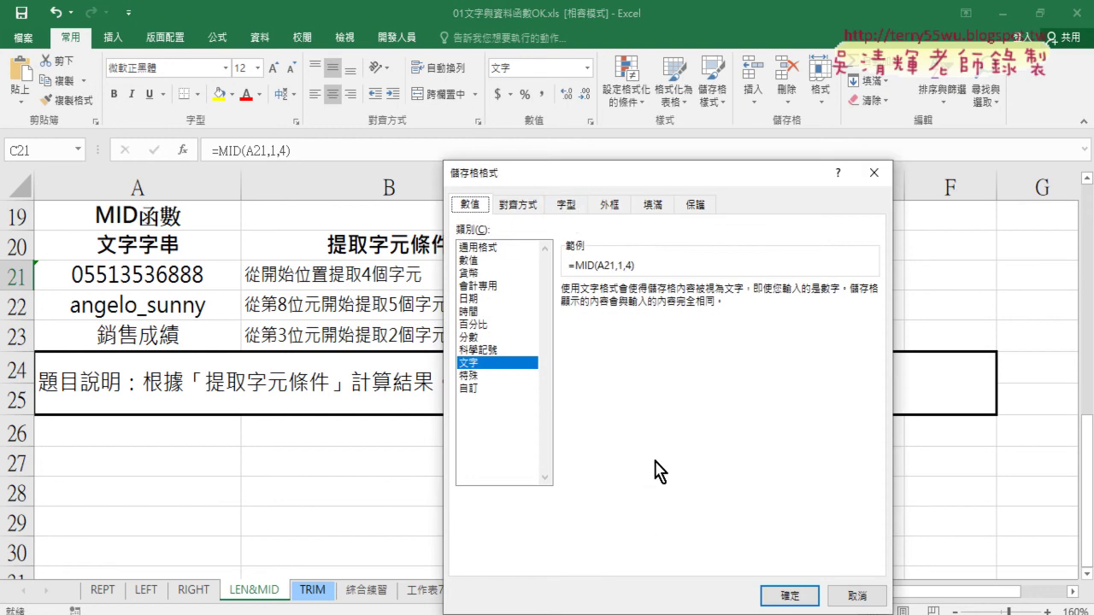
drag(586, 173, 759, 143)
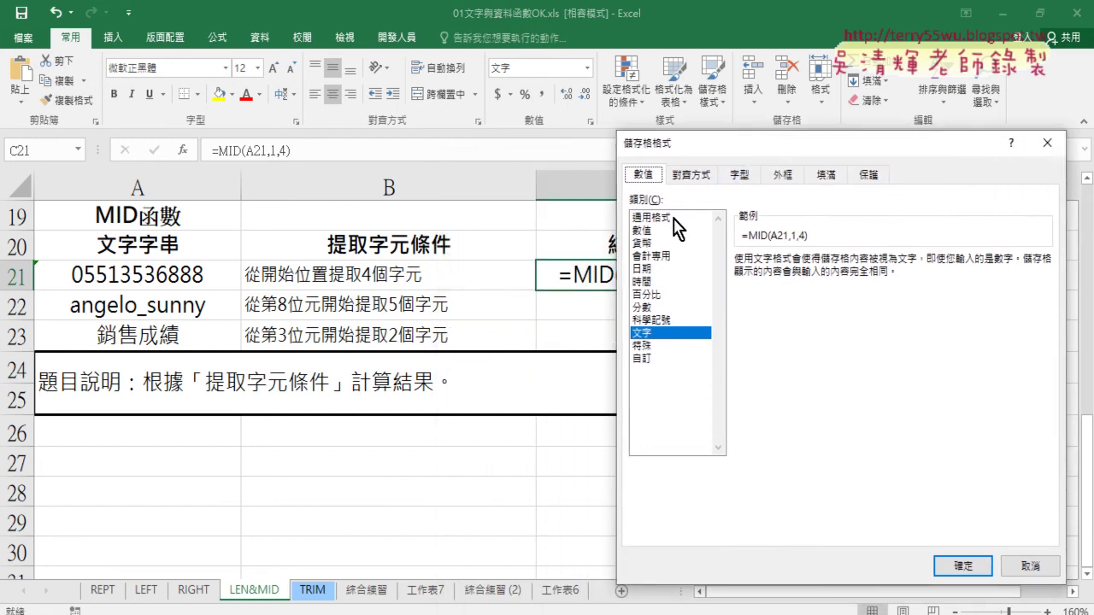
drag(637, 229, 679, 226)
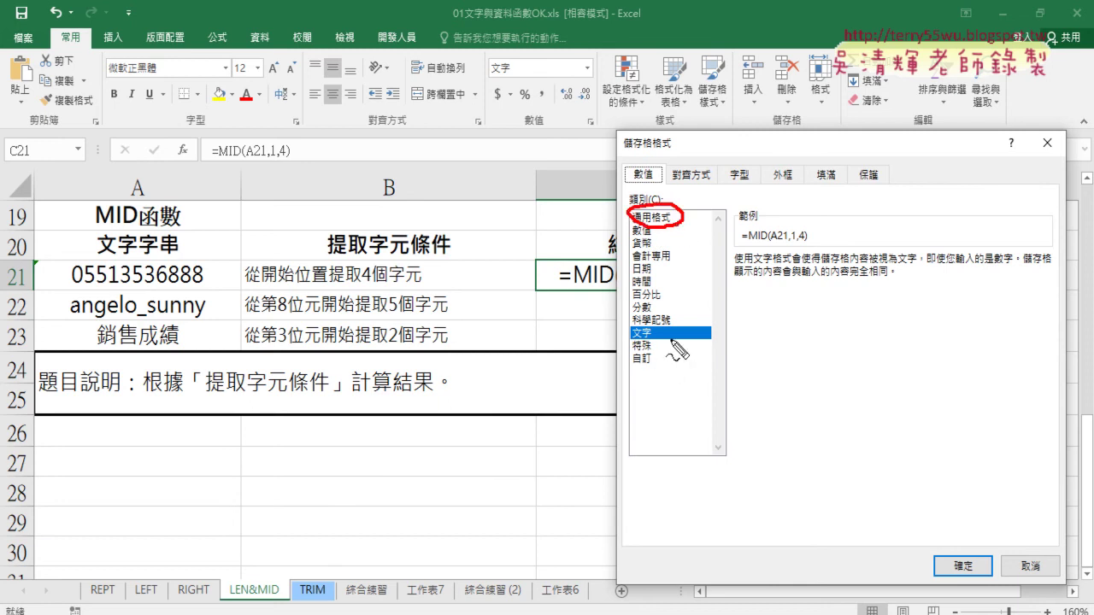
drag(658, 341, 669, 344)
drag(556, 292, 656, 291)
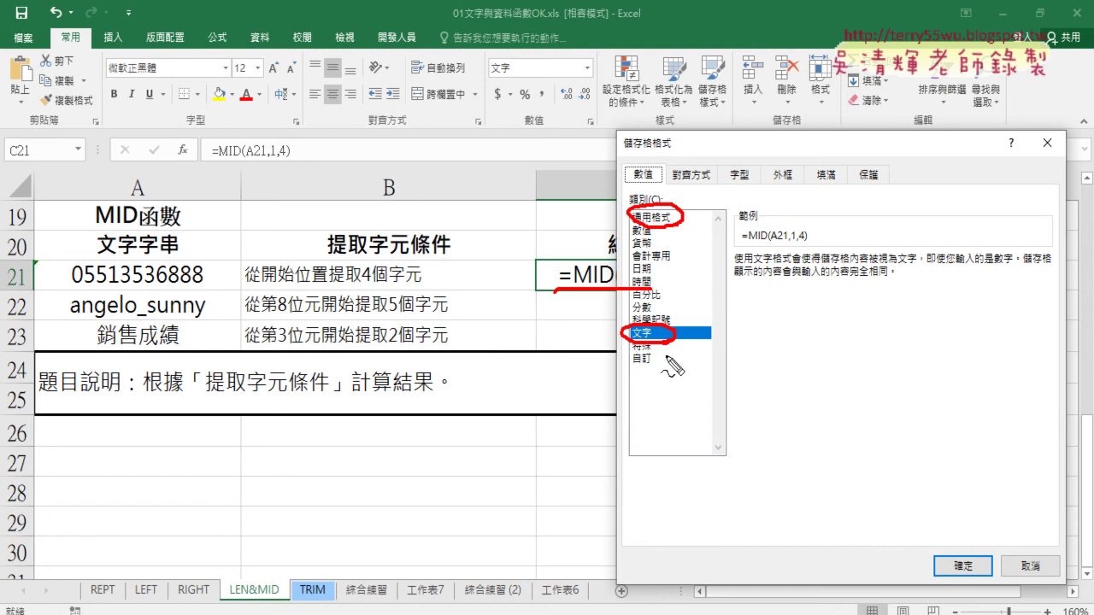
mouse_move(677, 342)
mouse_down()
mouse_move(699, 236)
mouse_move(739, 234)
mouse_up()
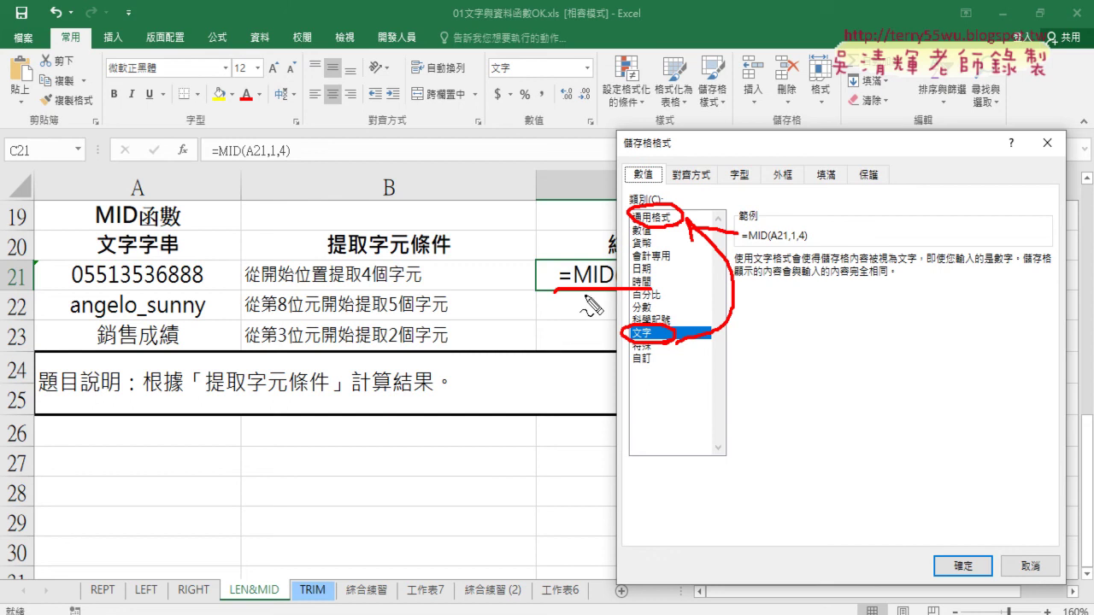
mouse_move(632, 219)
mouse_down()
mouse_move(554, 279)
mouse_move(612, 345)
mouse_move(610, 329)
mouse_up()
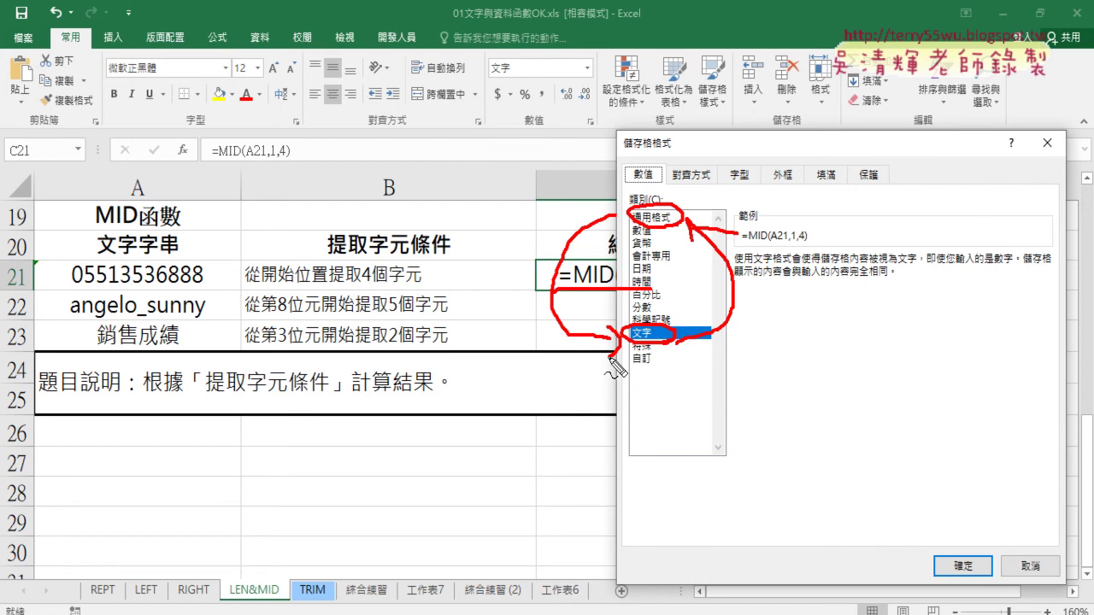
Step: Change C21's number category from Text (文字) to General (通用格式)
key(Escape)
click(683, 219)
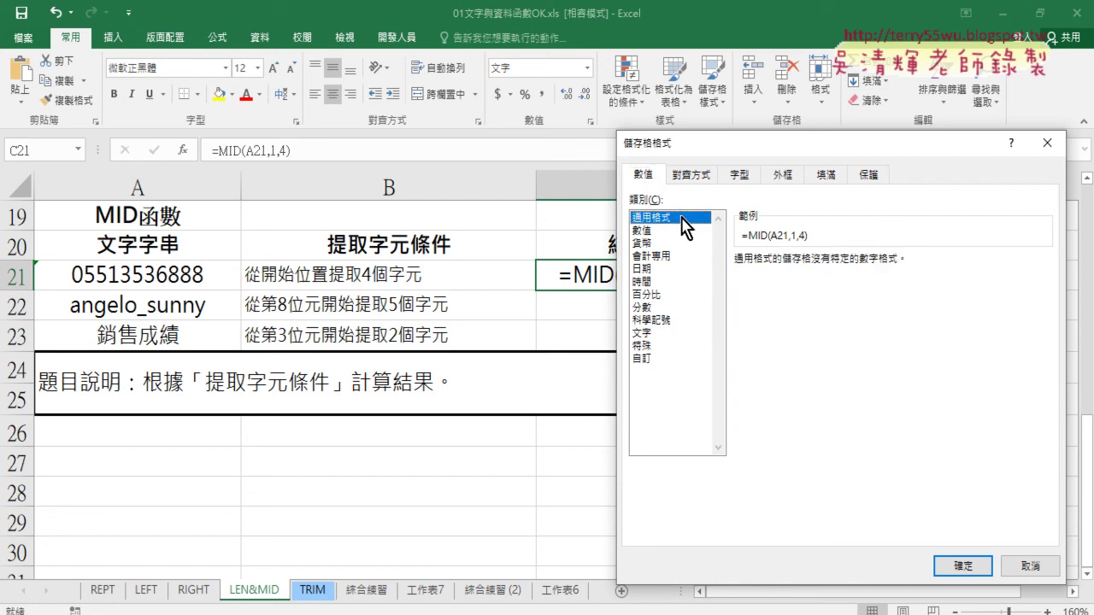
click(955, 563)
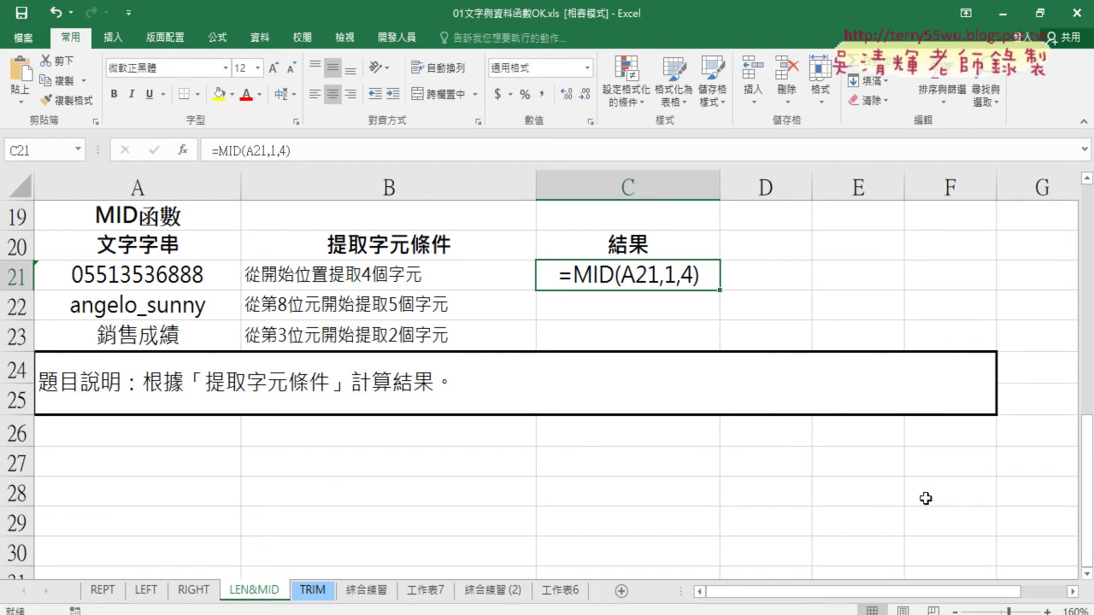
Step: Re-enter C21's =MID(A21,1,4) formula so it calculates and displays 0551
click(233, 159)
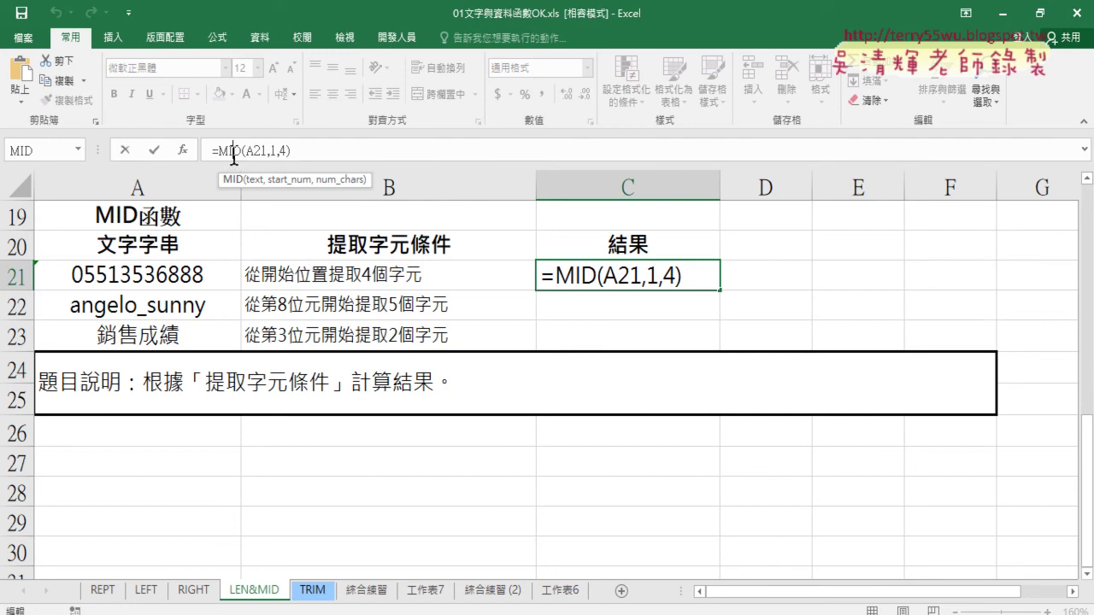
click(154, 152)
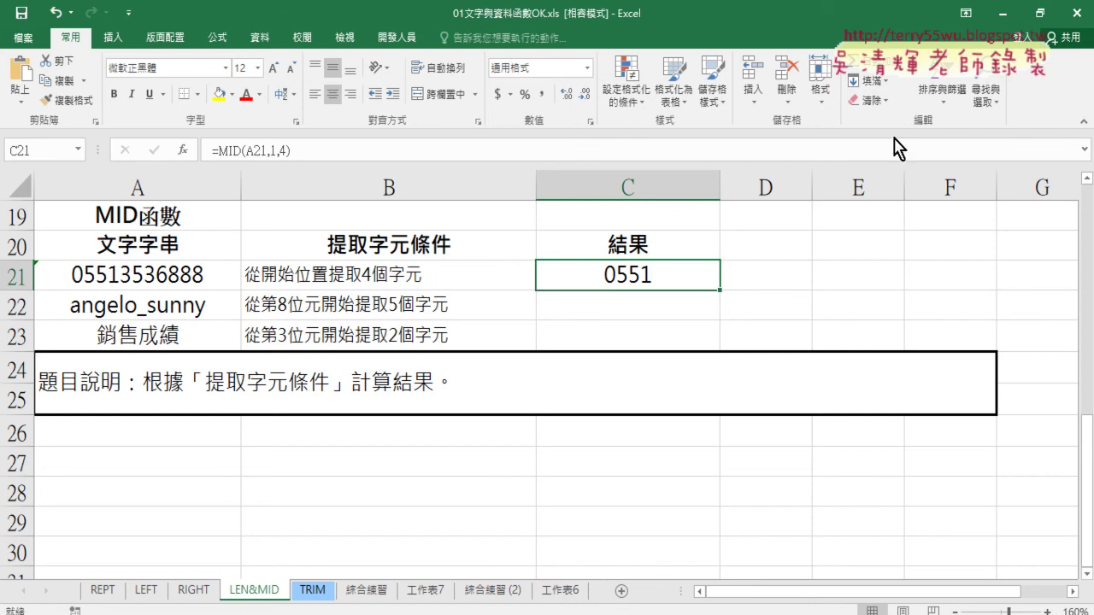
click(880, 103)
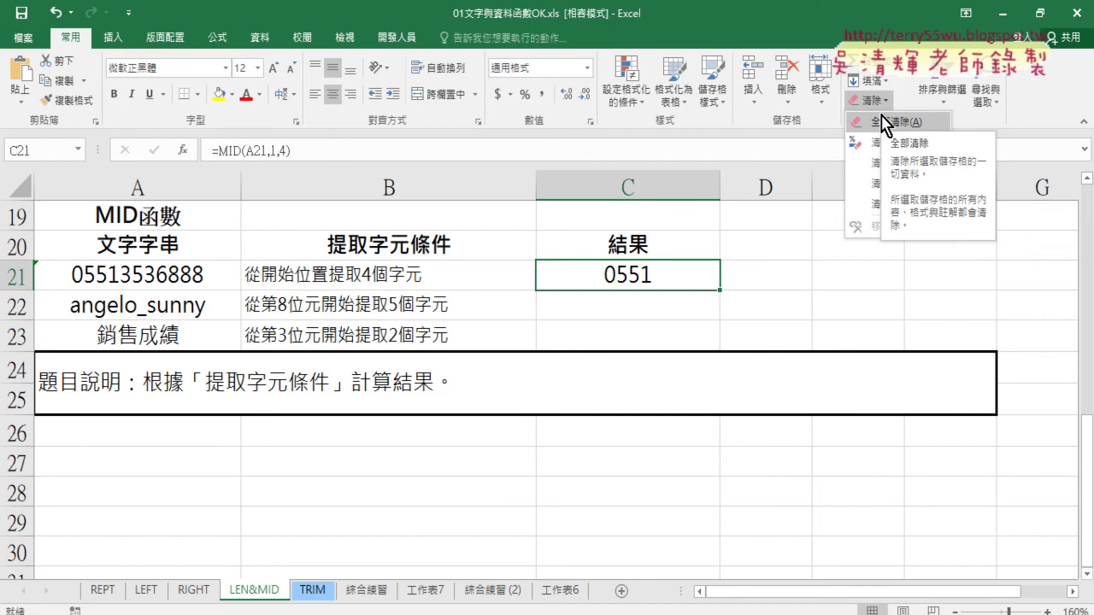
Step: Fill C21's MID formula down through C23 and check the copy in C22
click(653, 287)
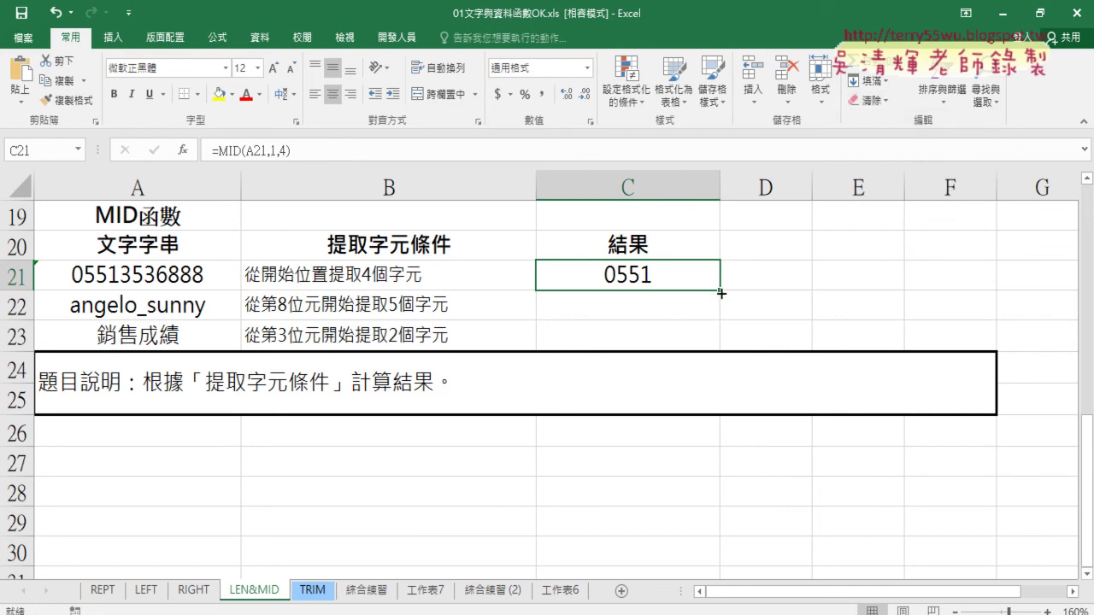
drag(721, 290, 720, 350)
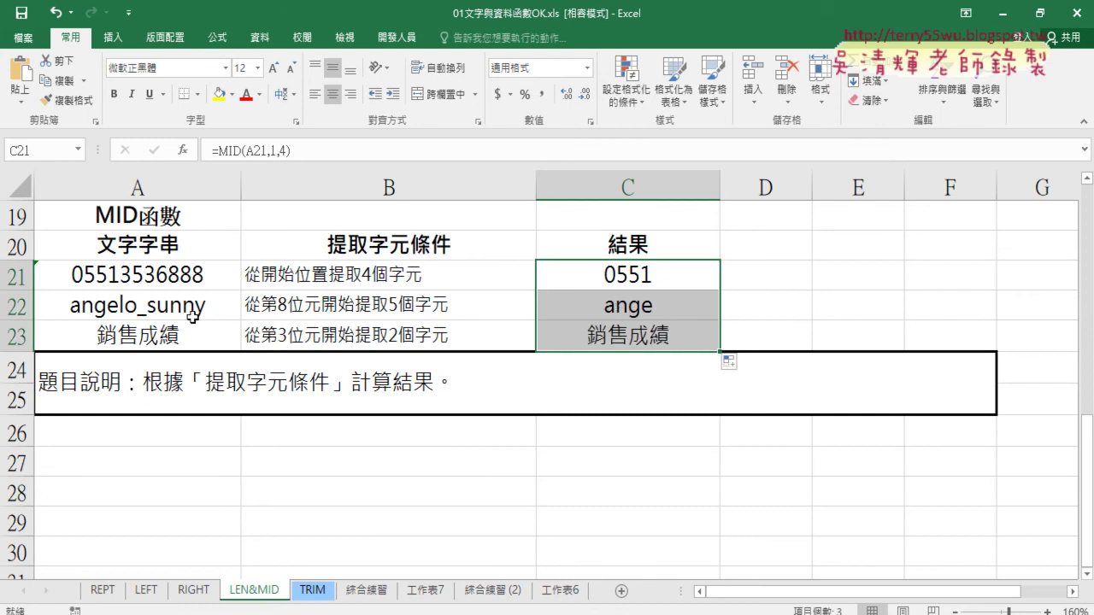
click(578, 307)
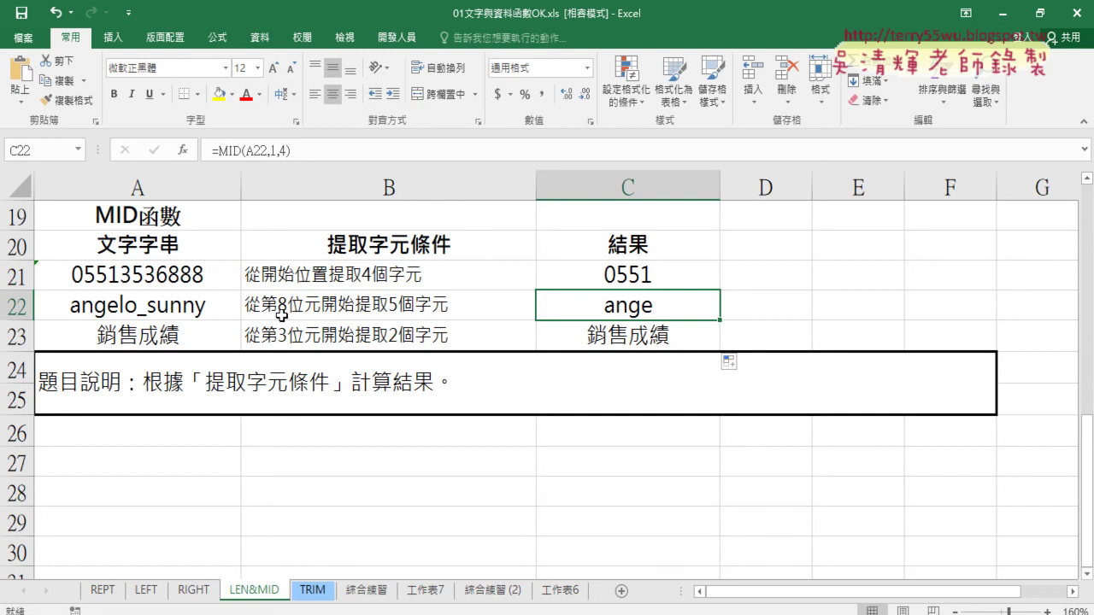
Step: Edit C22's formula to start at 8 and take 5 characters, showing sunny
click(278, 149)
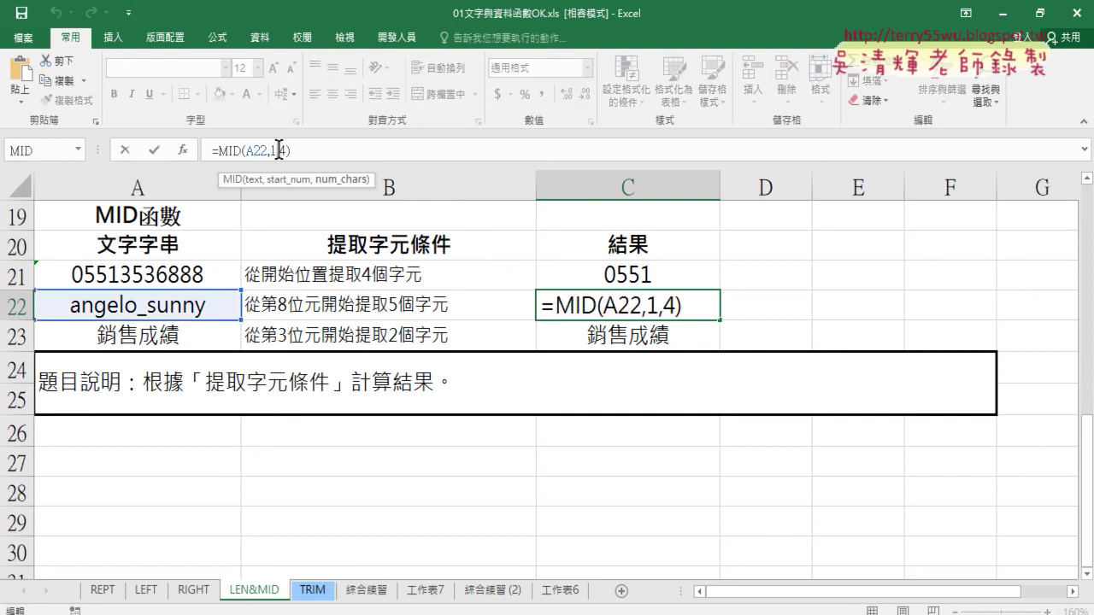
double_click(274, 150)
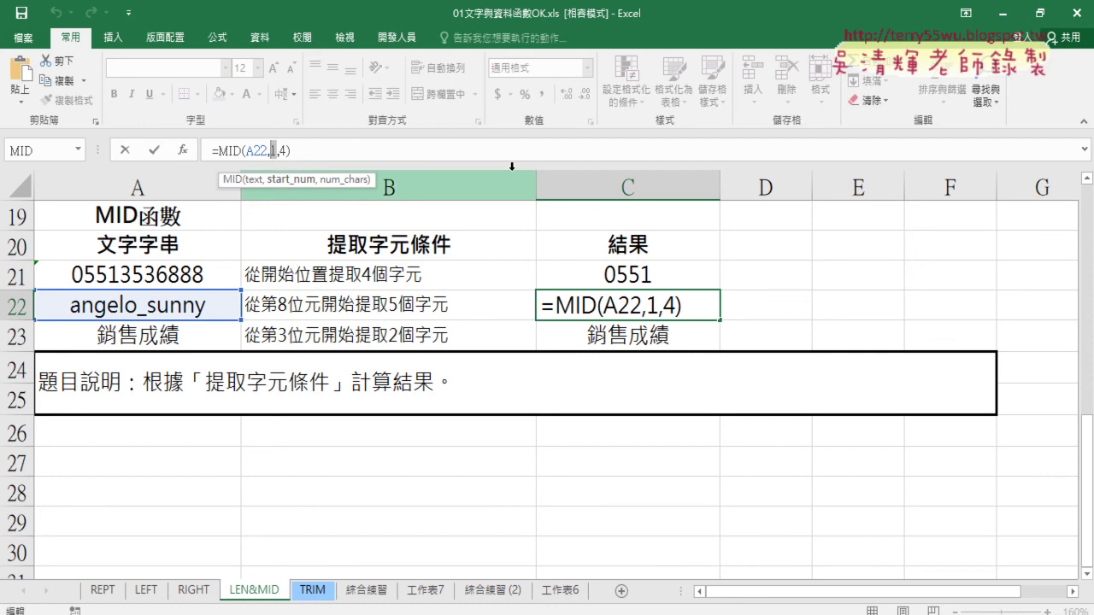
text(8)
key(Right)
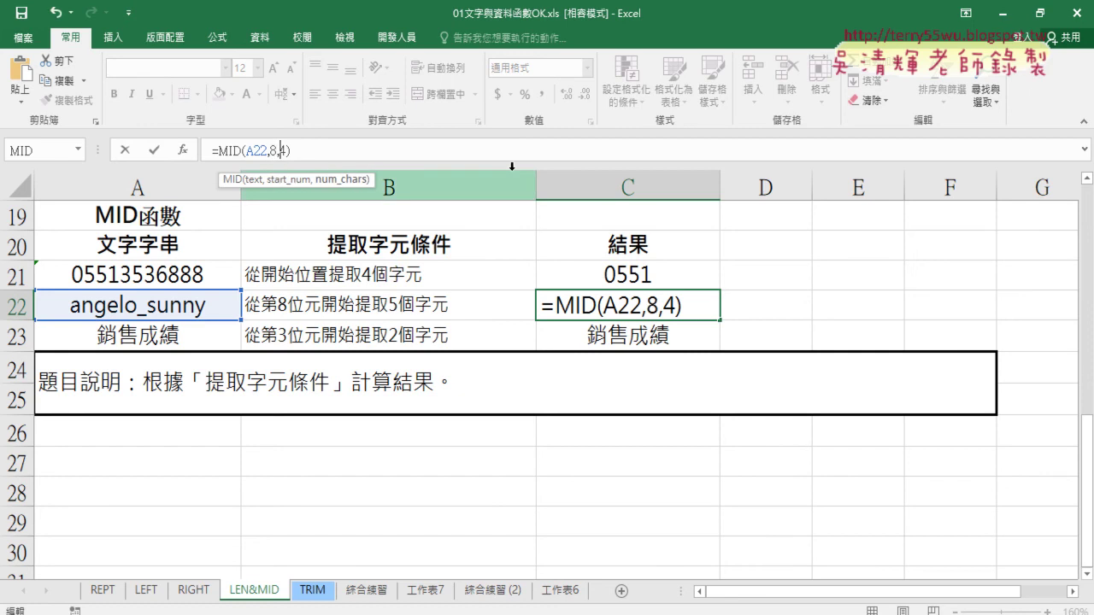
key(Delete)
text(5)
click(155, 150)
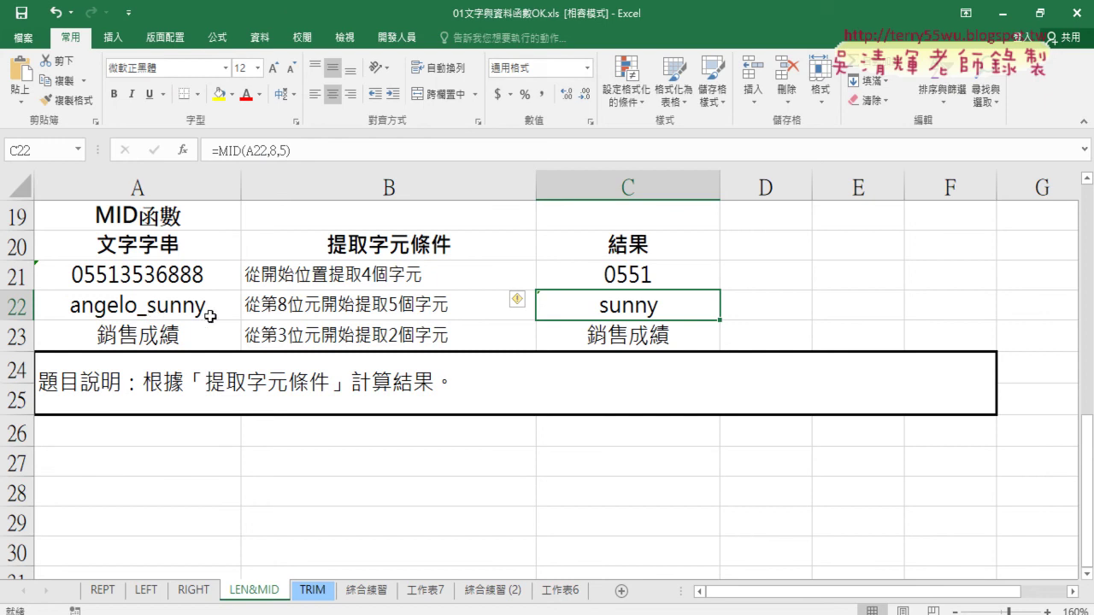
Step: Change C23's formula to =MID(A23,3,2) so it shows 成績
click(662, 349)
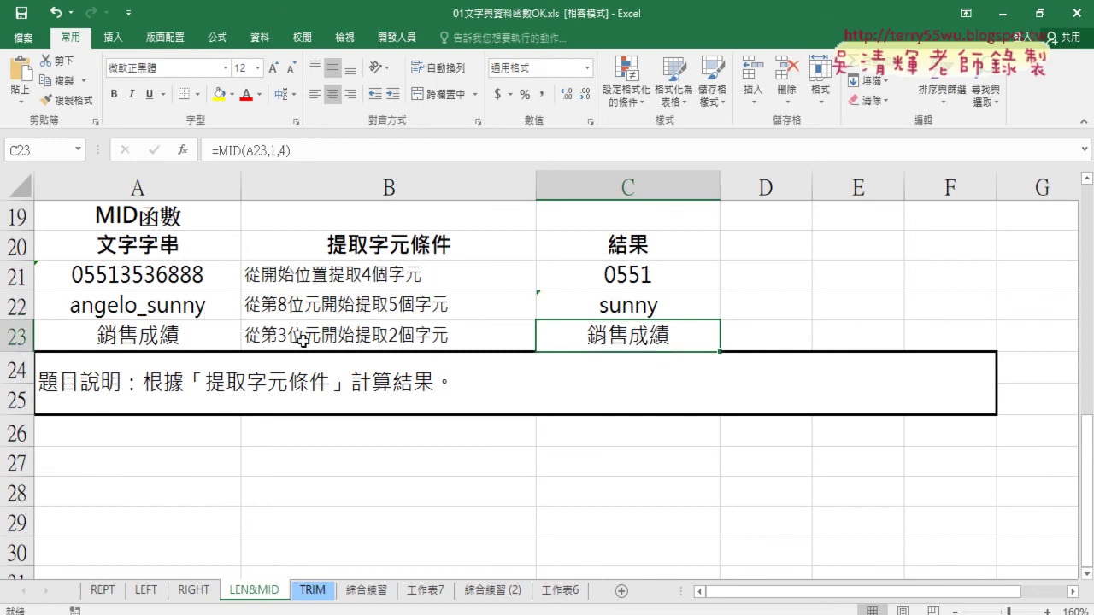
click(271, 151)
double_click(272, 151)
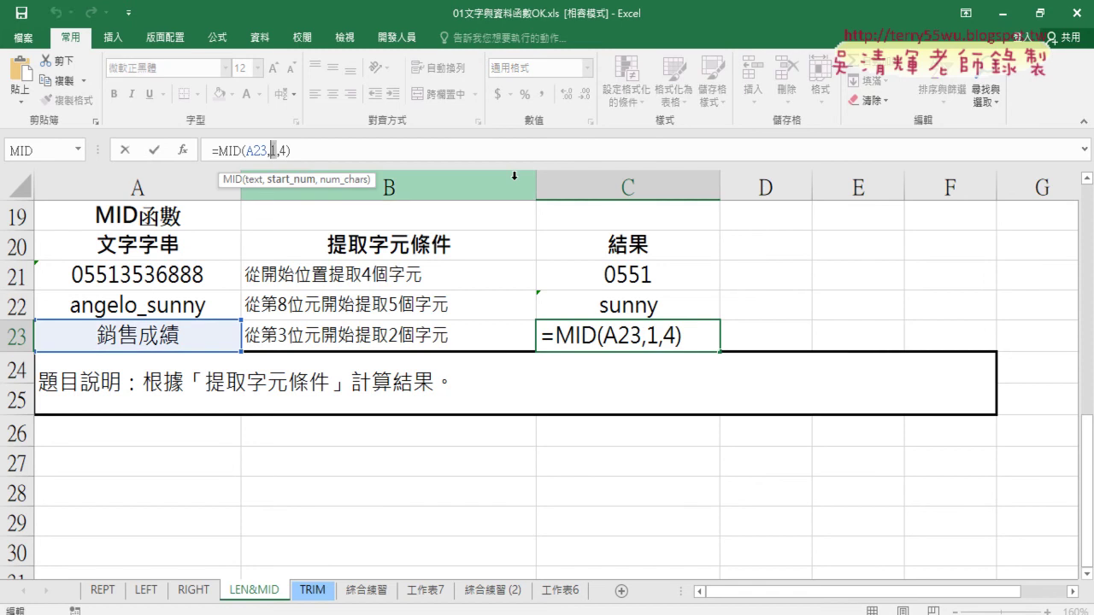
text(3)
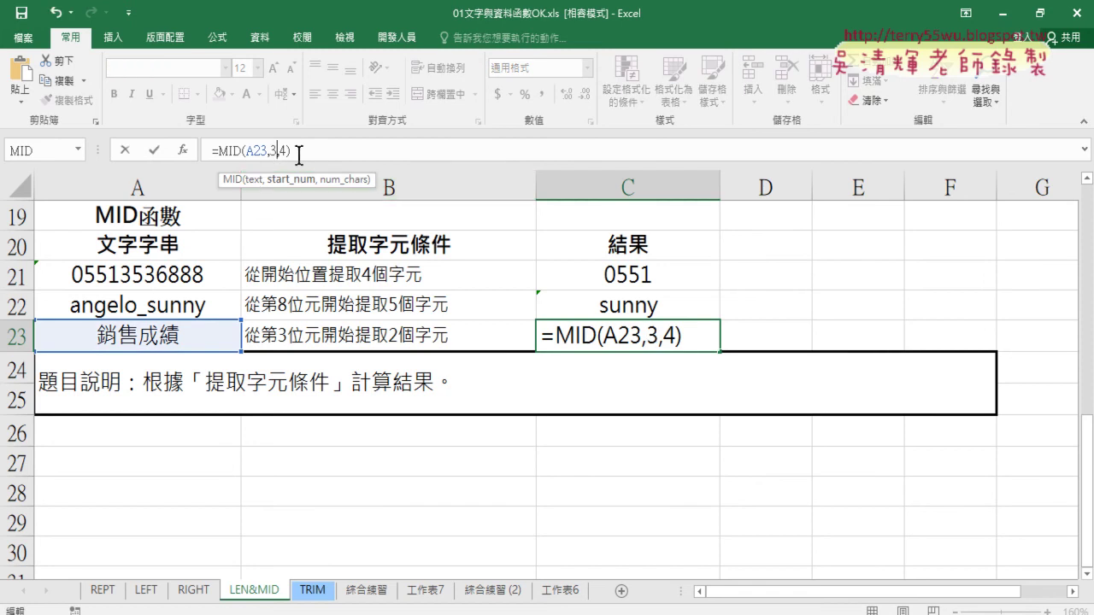
double_click(283, 152)
text(2)
click(156, 150)
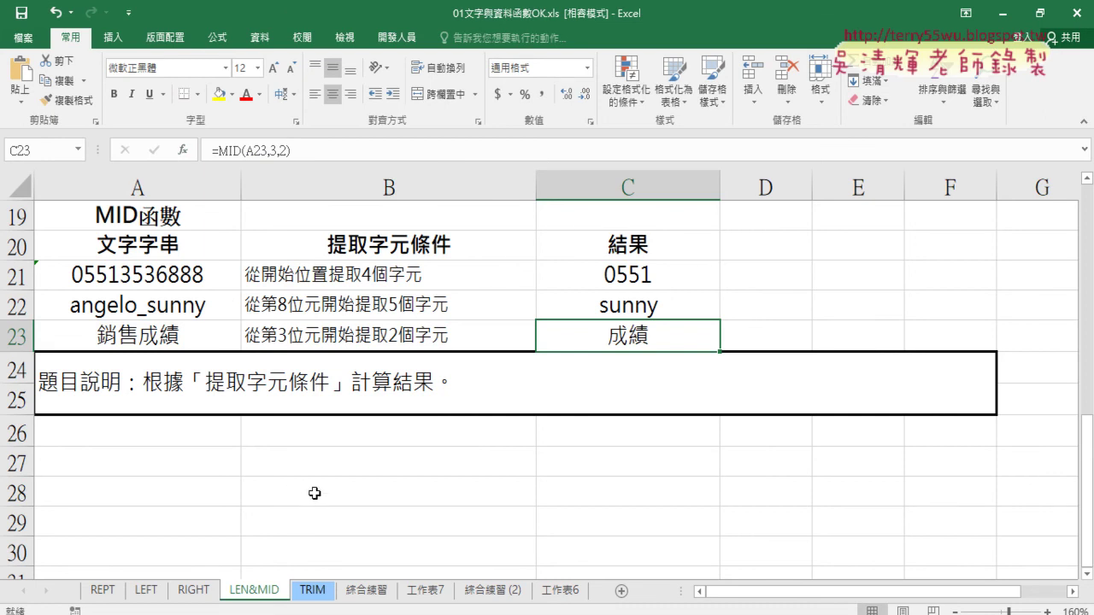
scroll(566, 314, up, 1)
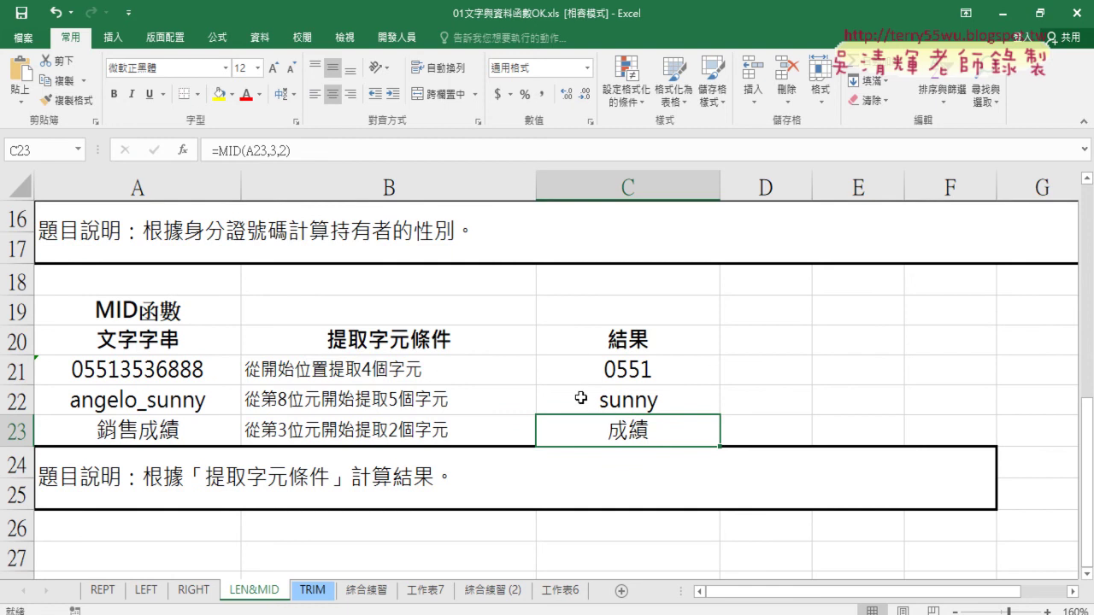
Step: Switch to the LEFT sheet, widen column A, and scroll to the name/gender table
click(147, 590)
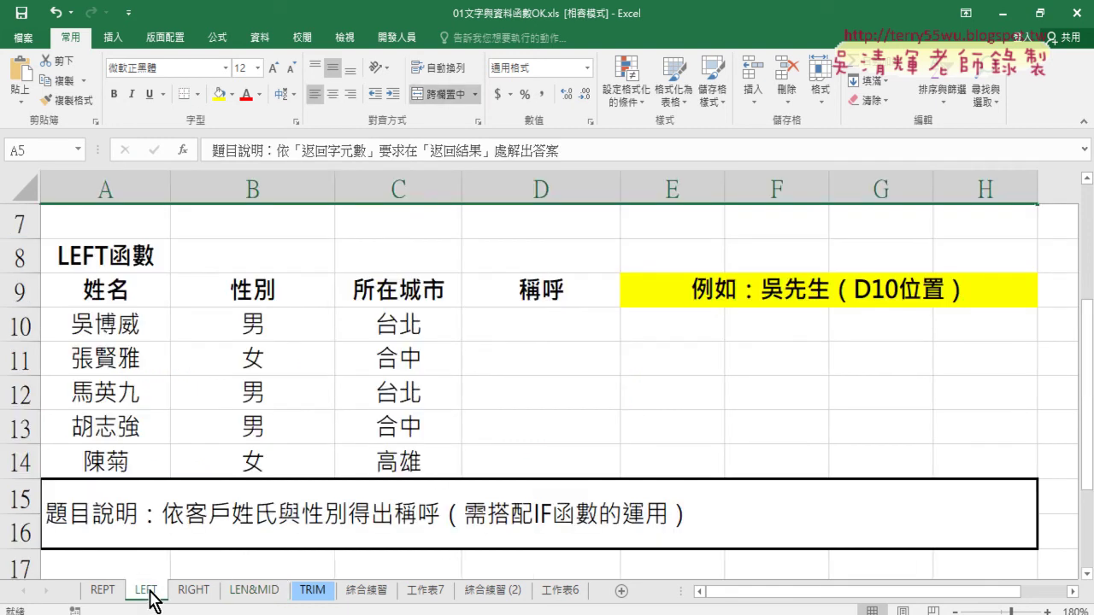
drag(171, 189, 208, 190)
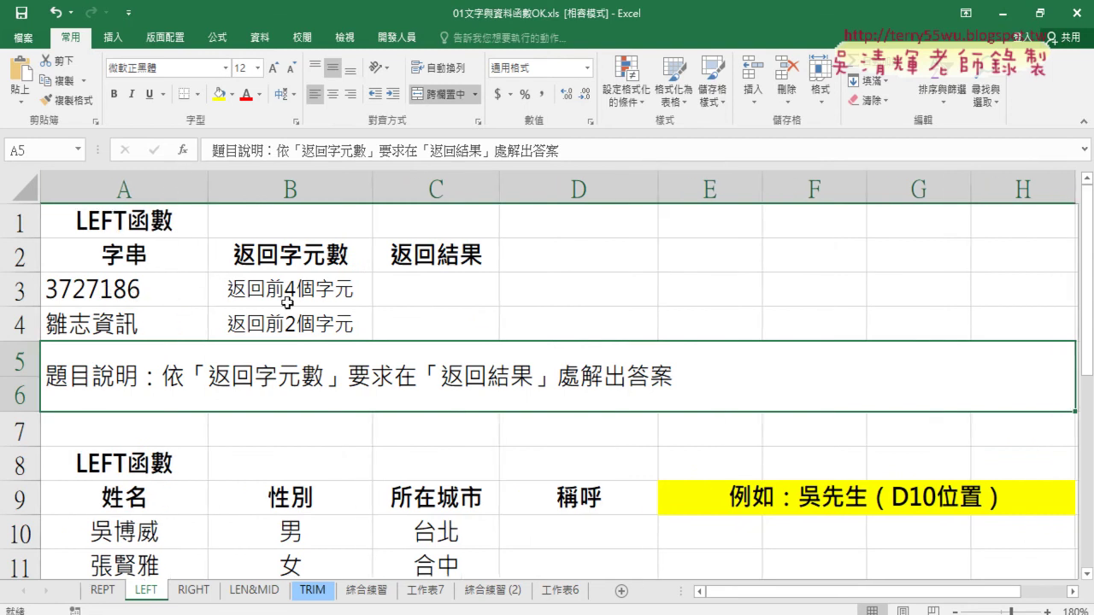
click(429, 299)
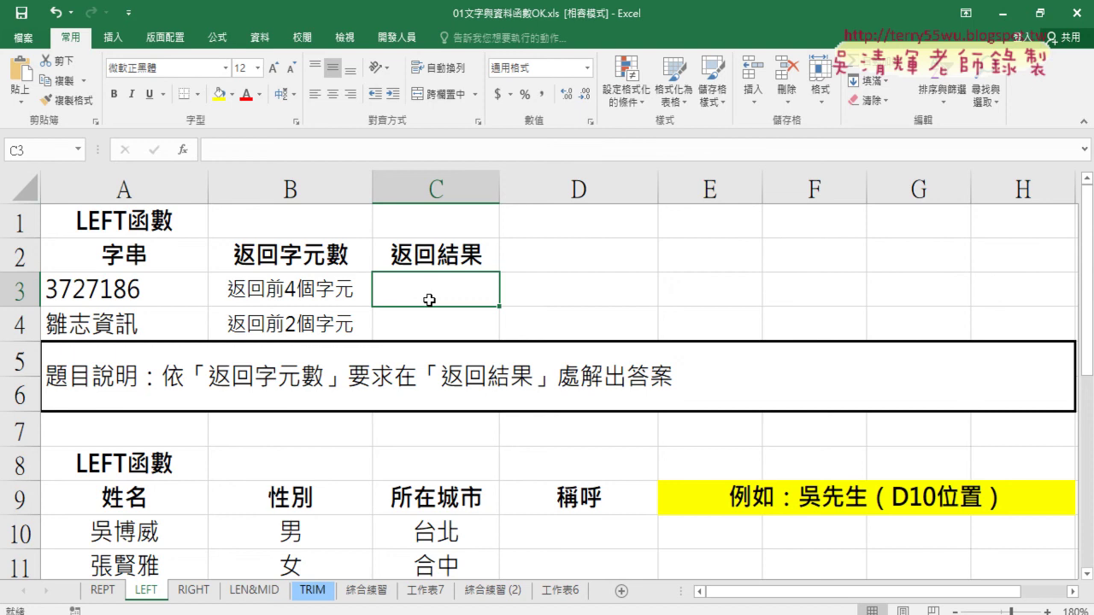
click(137, 300)
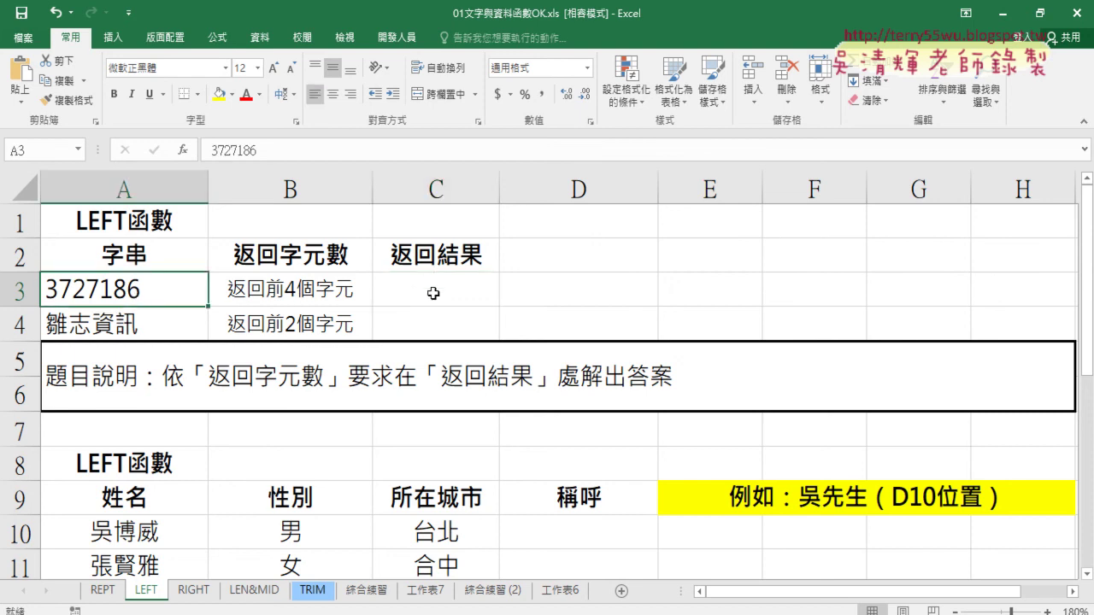
scroll(433, 293, down, 2)
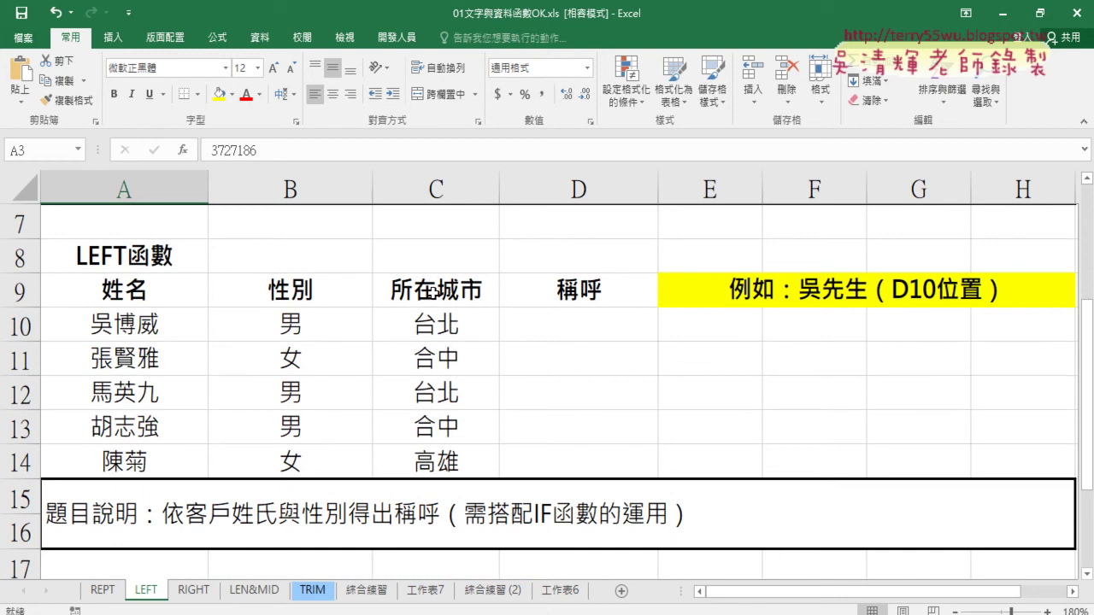
drag(120, 323, 479, 325)
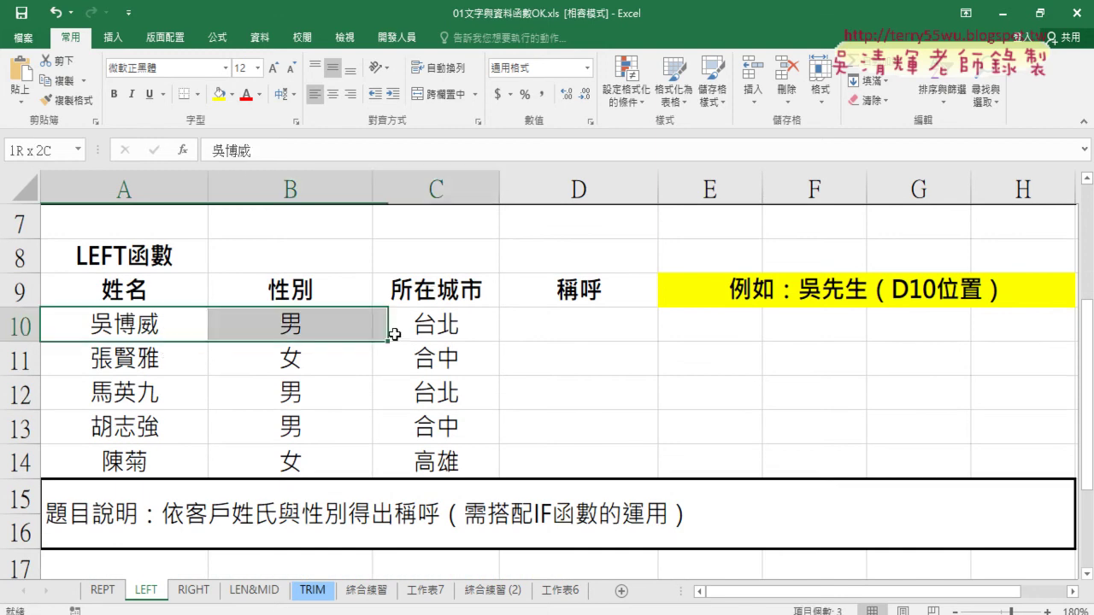
click(596, 321)
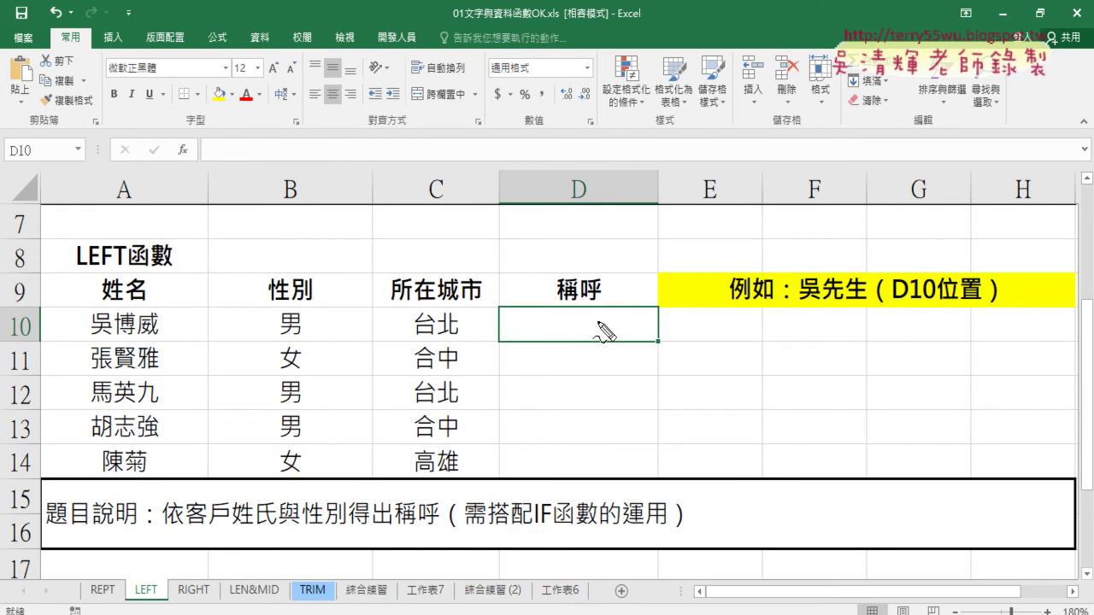
drag(89, 338, 108, 333)
drag(285, 339, 299, 336)
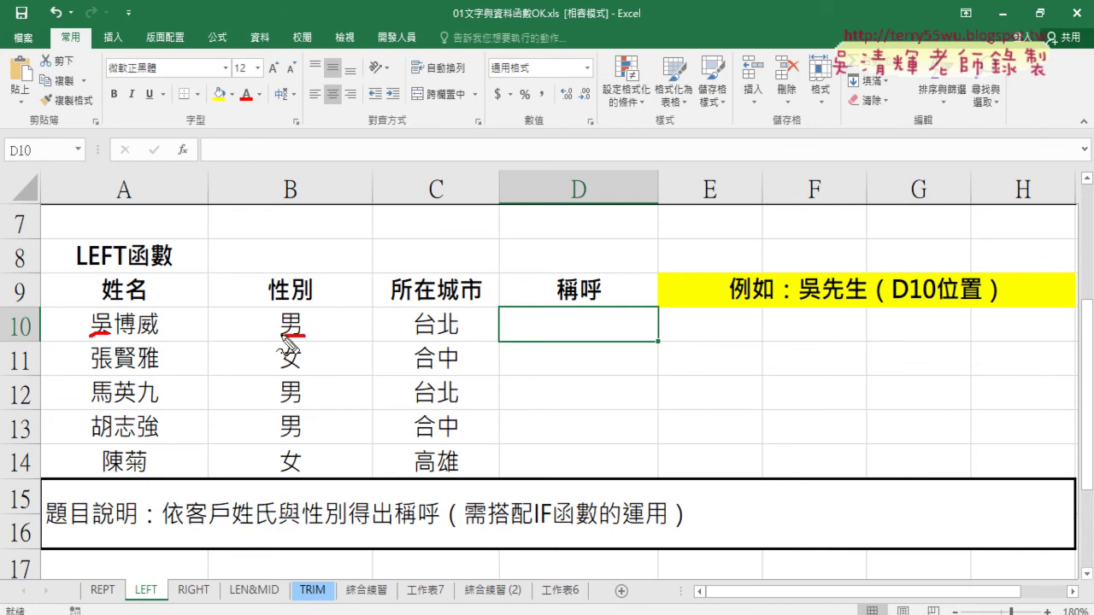
mouse_move(291, 309)
mouse_down()
mouse_move(312, 321)
mouse_move(304, 336)
mouse_up()
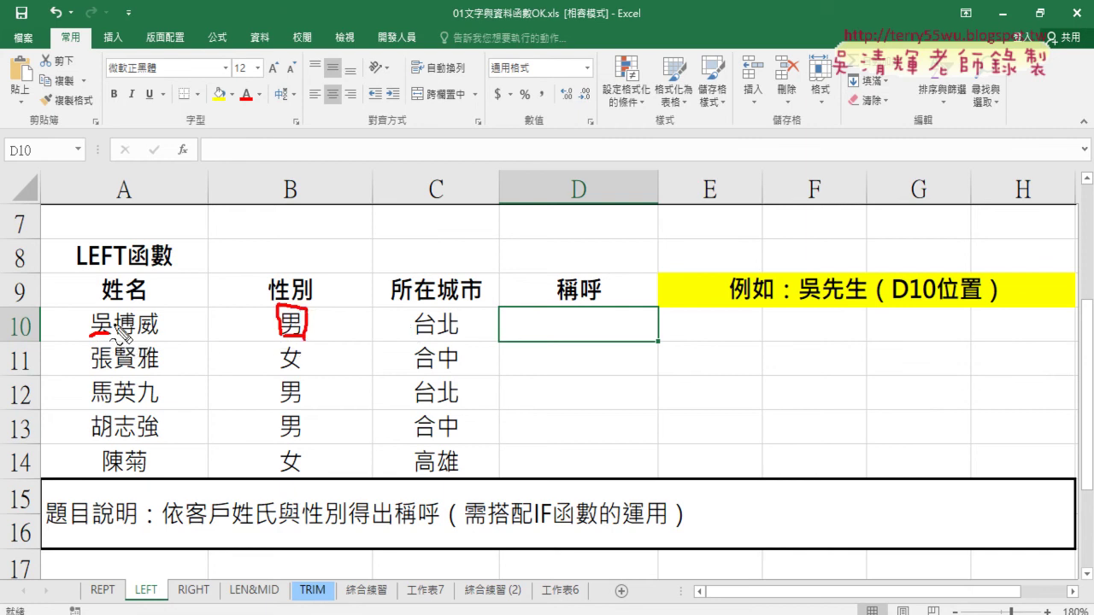
mouse_move(113, 326)
mouse_down()
mouse_move(159, 325)
mouse_move(371, 219)
mouse_move(544, 289)
mouse_move(554, 260)
mouse_up()
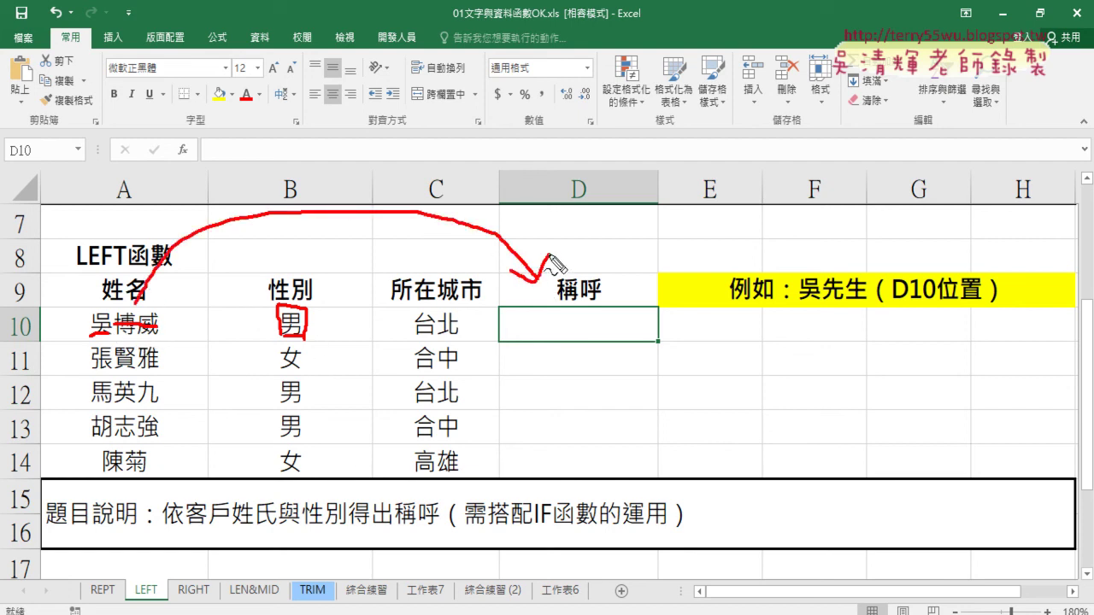
drag(97, 371, 111, 366)
drag(275, 369, 301, 367)
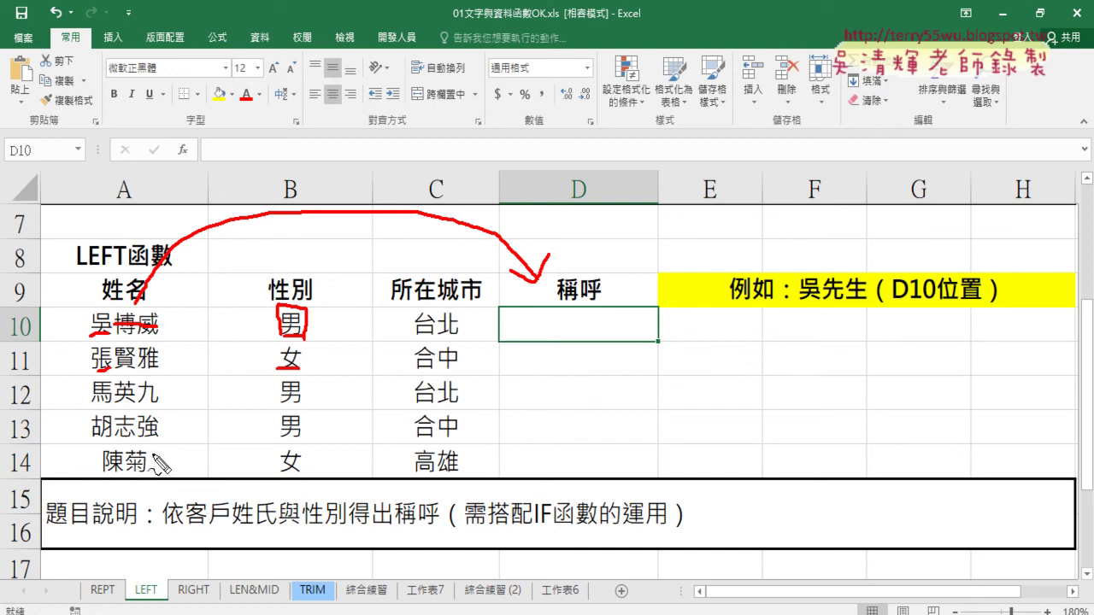
drag(97, 411, 103, 400)
key(Escape)
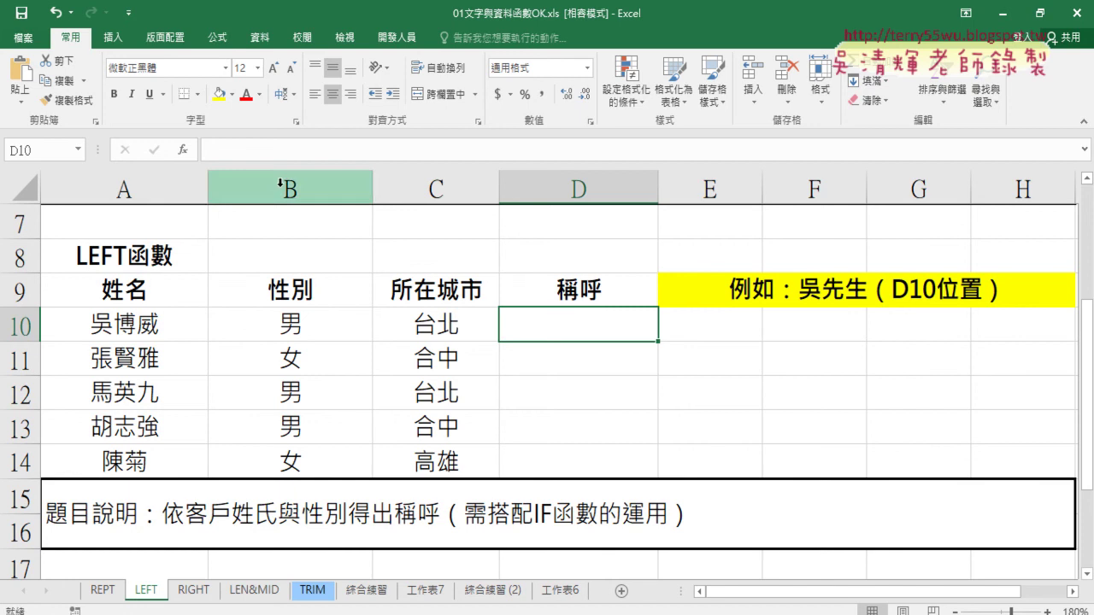
Step: Enter =LEFT(A10,1) in D10 using the Text function category
click(123, 330)
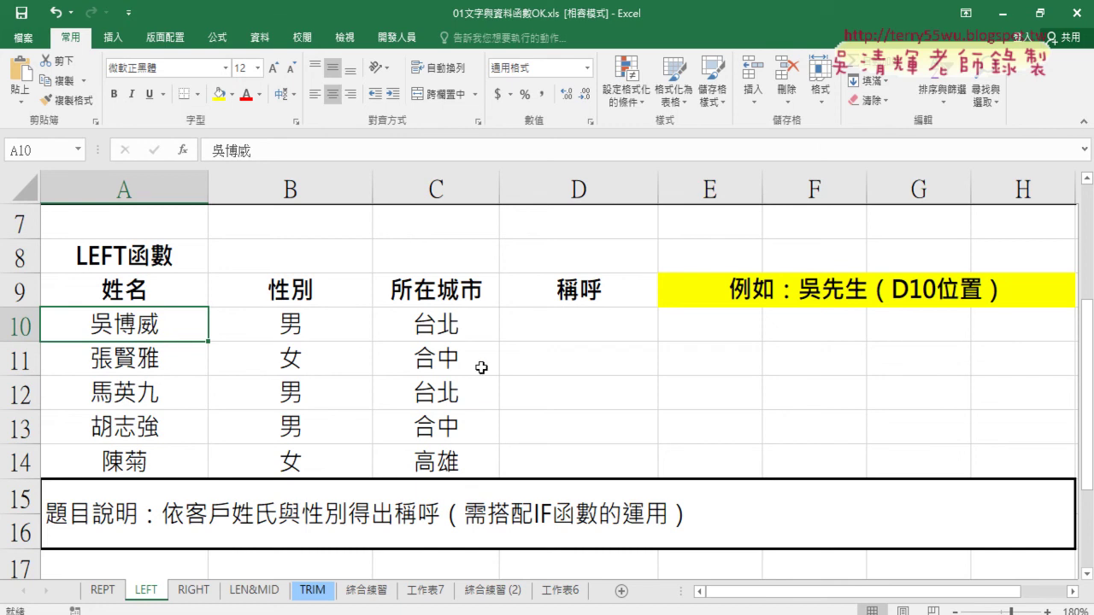
click(589, 334)
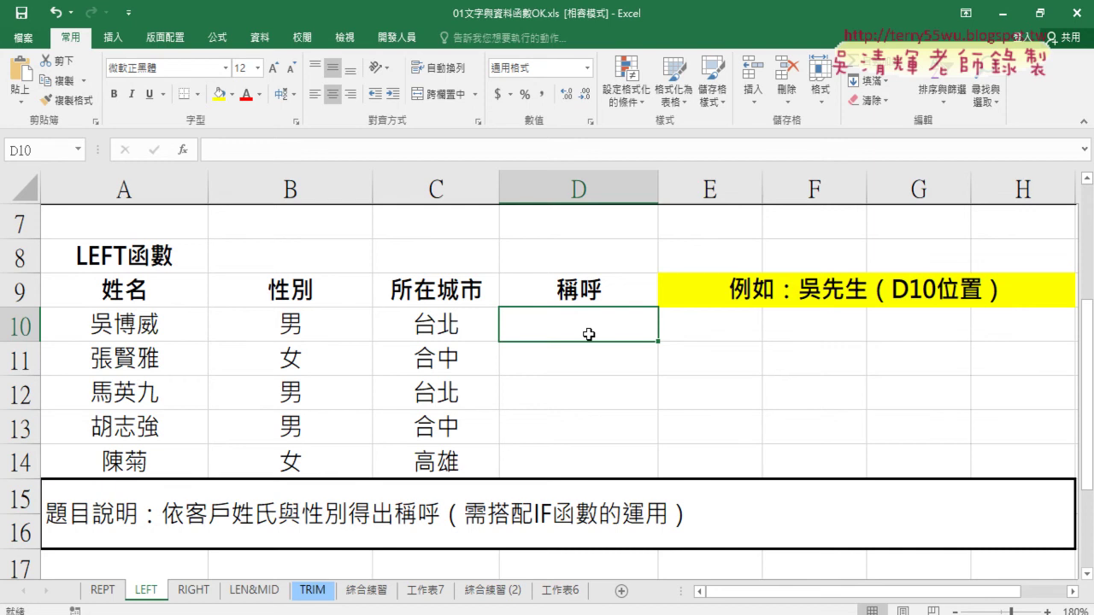
click(182, 150)
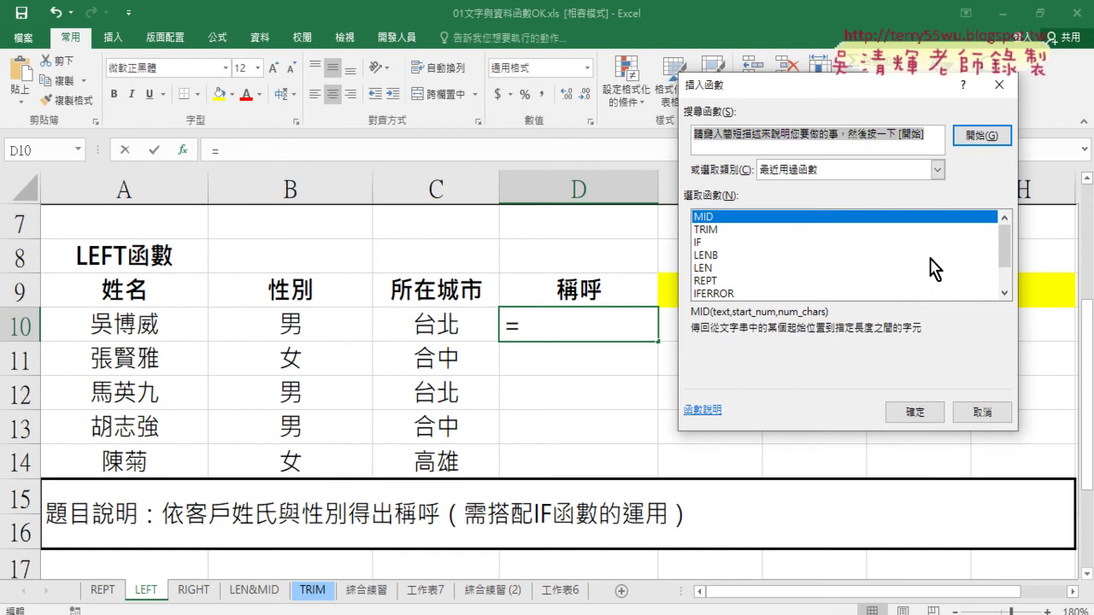
click(808, 170)
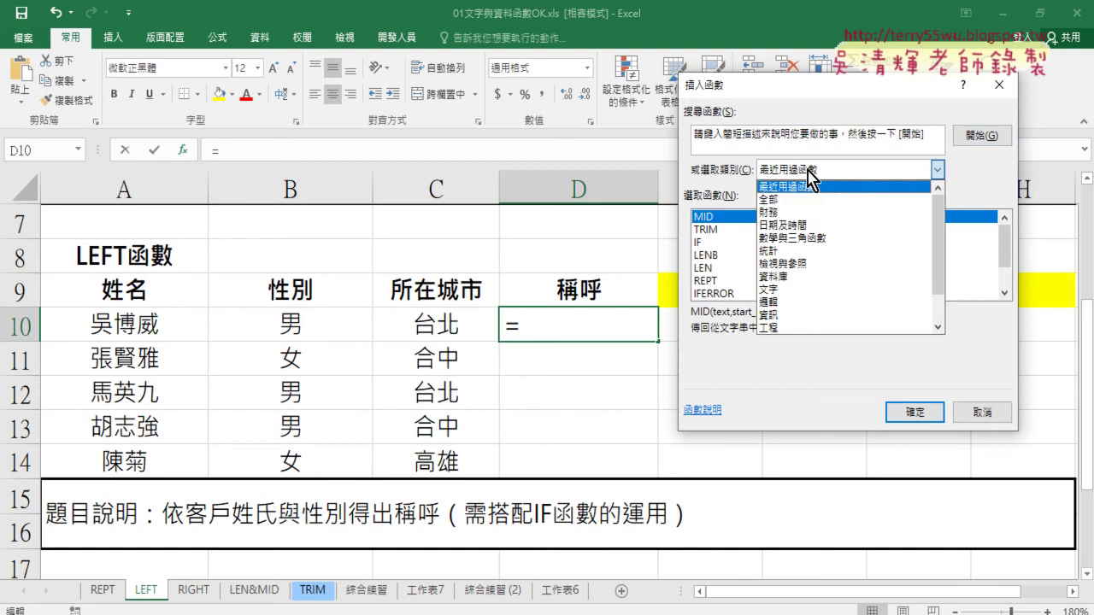
click(804, 288)
scroll(1005, 288, down, 4)
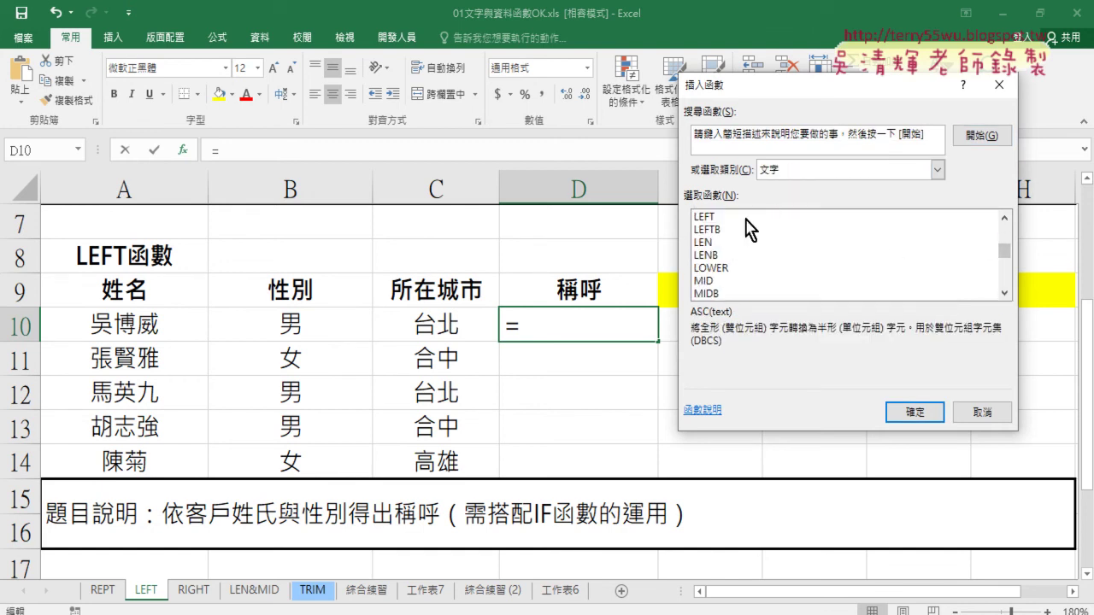
double_click(704, 217)
click(123, 324)
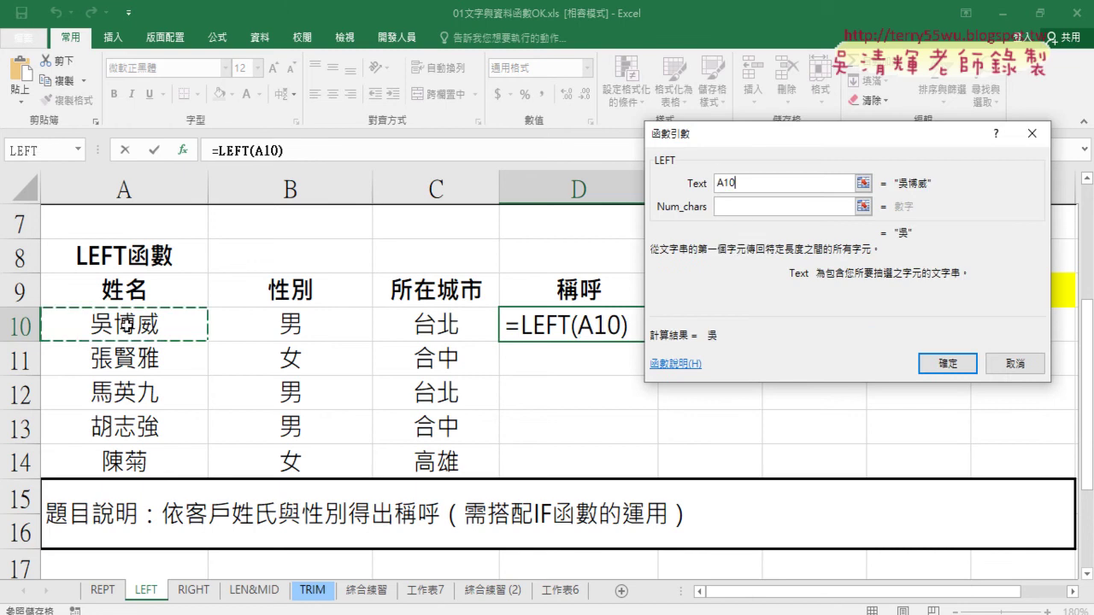
click(752, 206)
text(1)
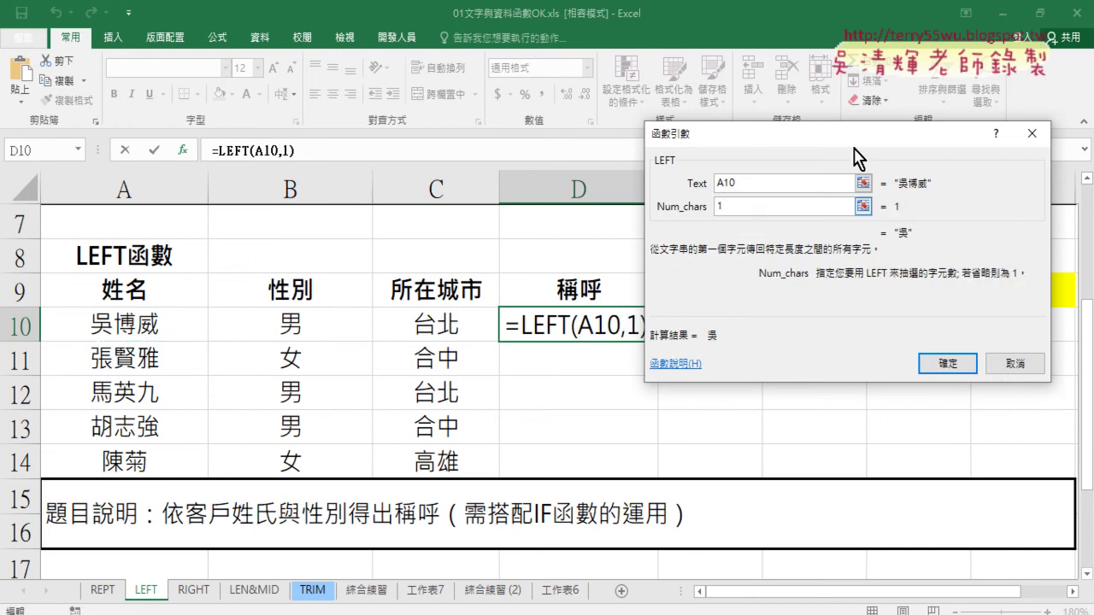
click(946, 363)
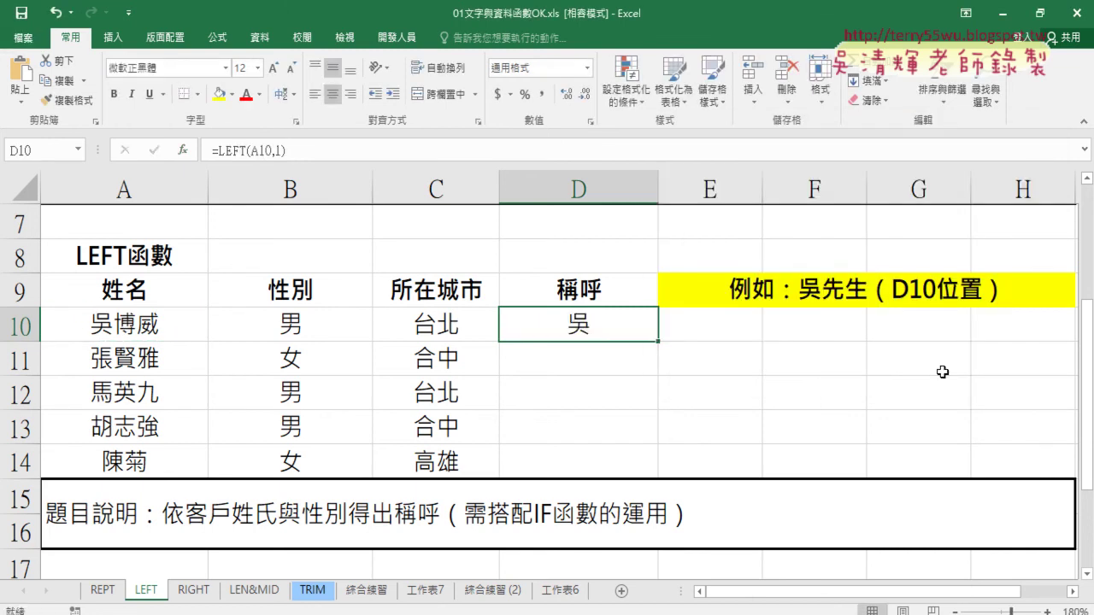
Step: Append &"OO" to D10's formula so it displays 吳OO
click(365, 152)
text(&)
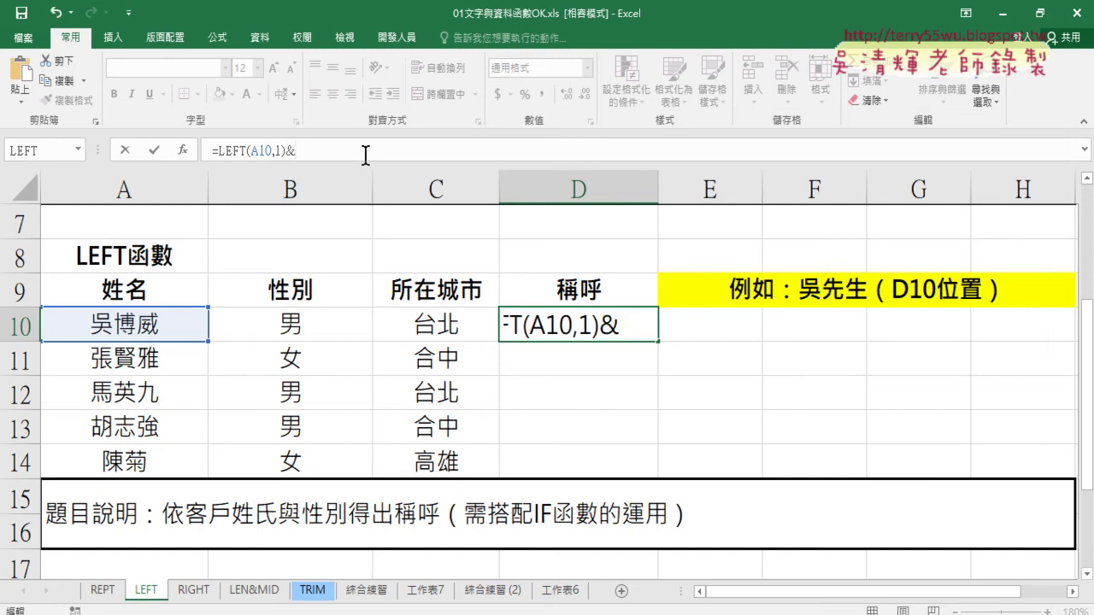
text("")
text(0)
text(0)
key(BackSpace)
key(BackSpace)
text(OO)
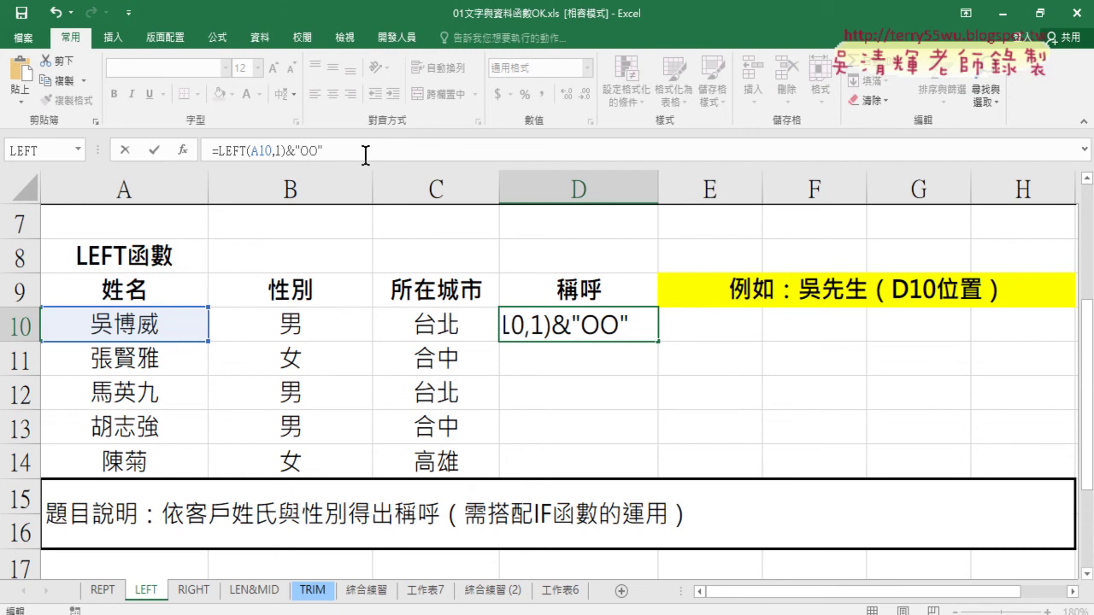
click(155, 151)
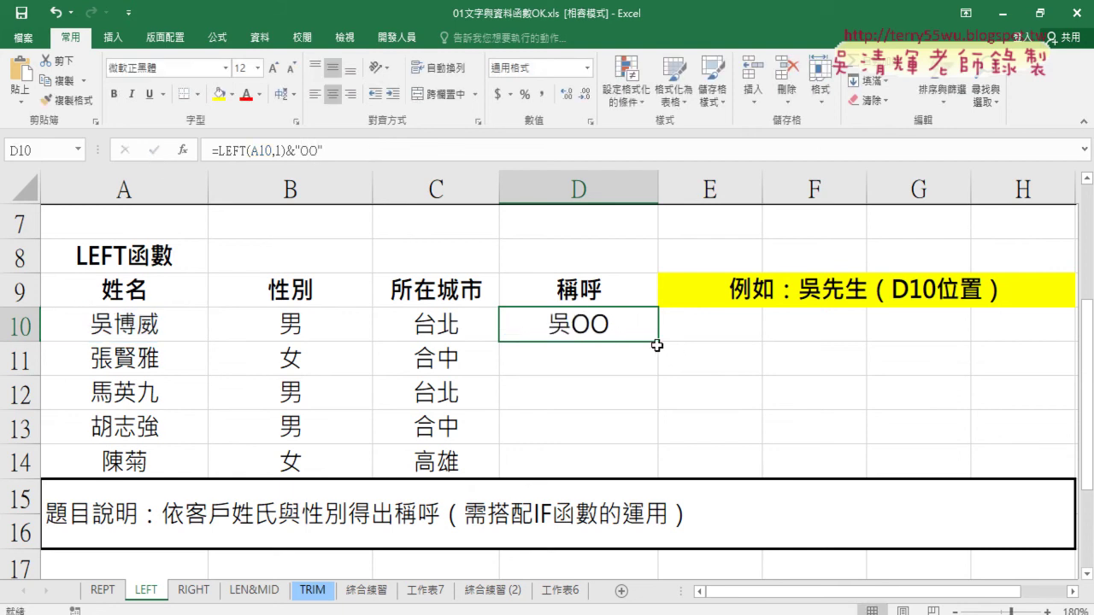
Step: Fill the salutation formula down to D14 and copy D10:D14
drag(658, 346, 658, 472)
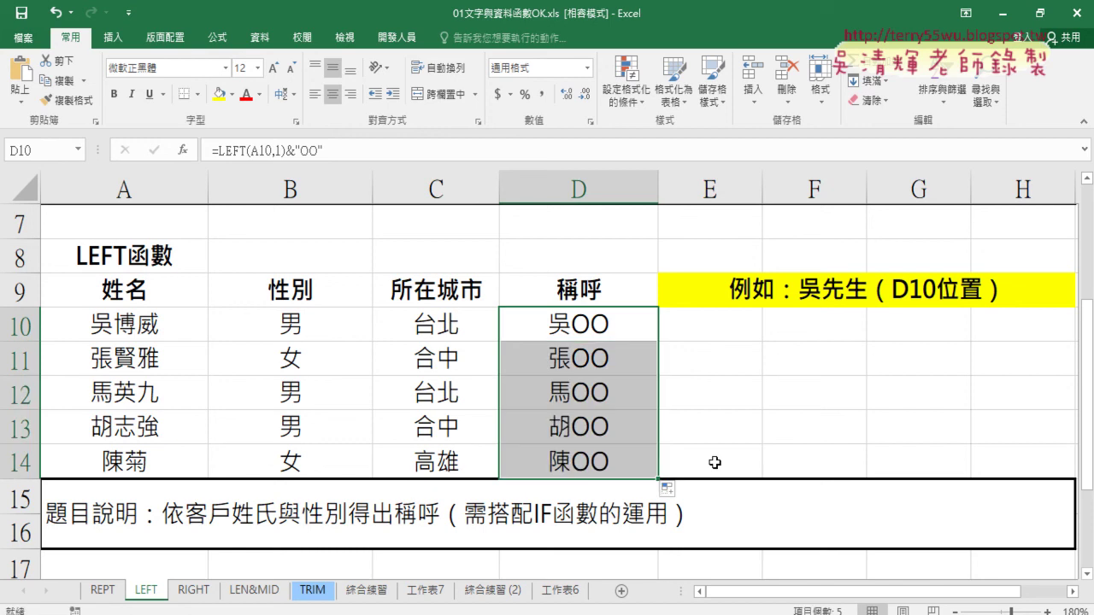
right_click(618, 350)
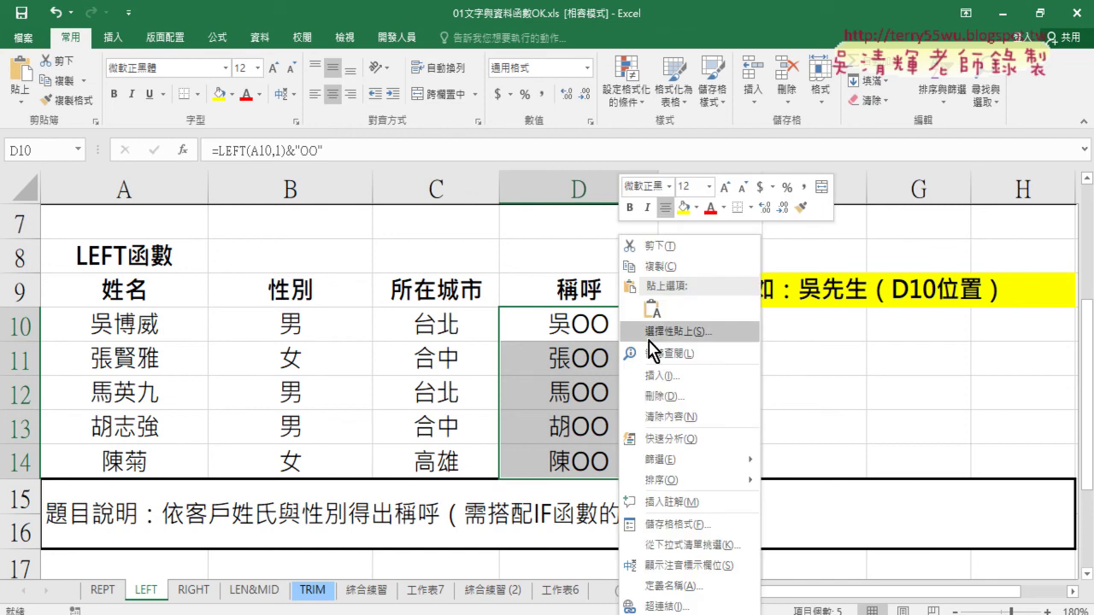
click(677, 267)
Step: Paste D10:D14 into A10:A14 as values, undoing the first #REF! paste
click(101, 328)
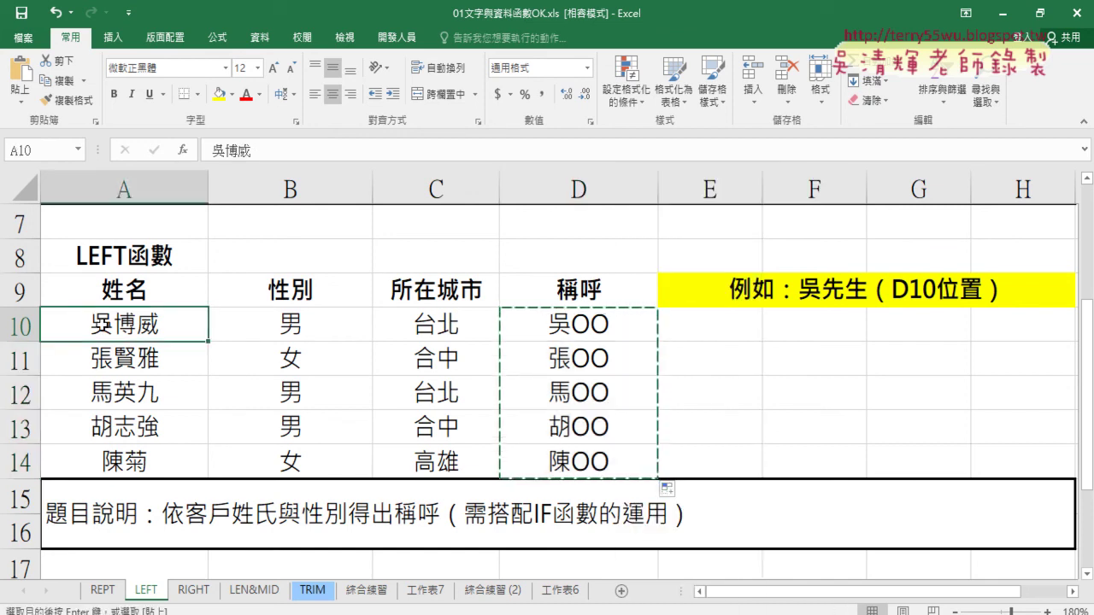
right_click(101, 328)
mouse_move(167, 346)
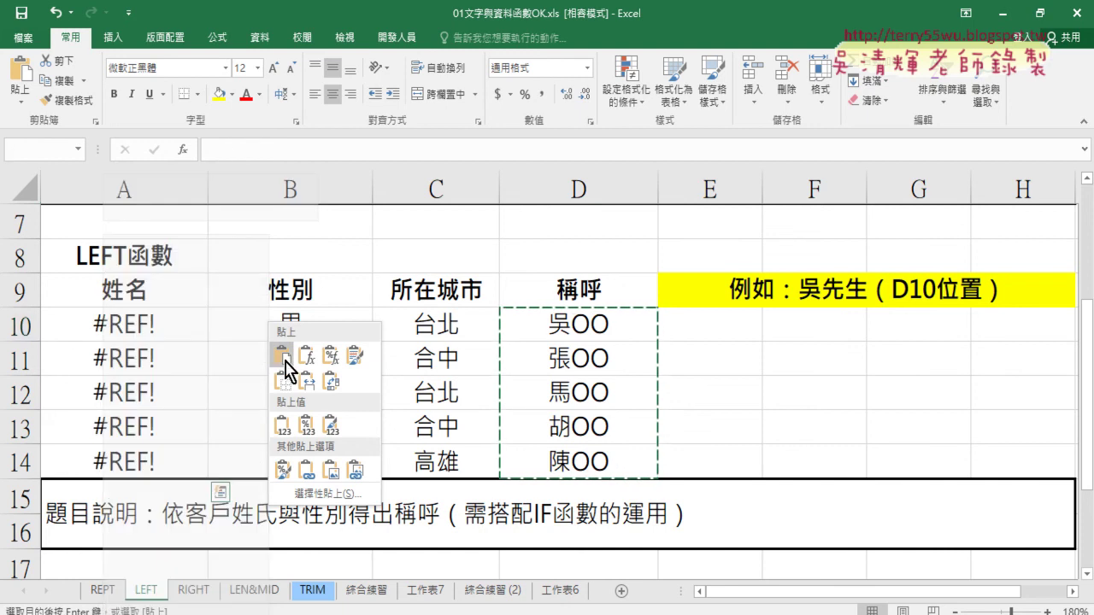
click(286, 363)
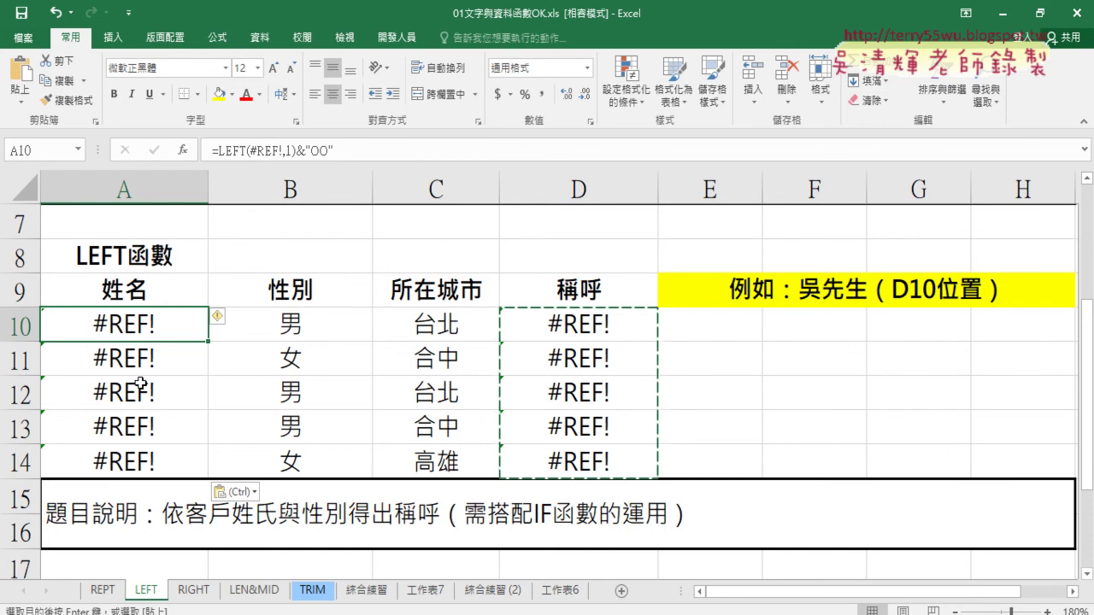
key(ctrl+z)
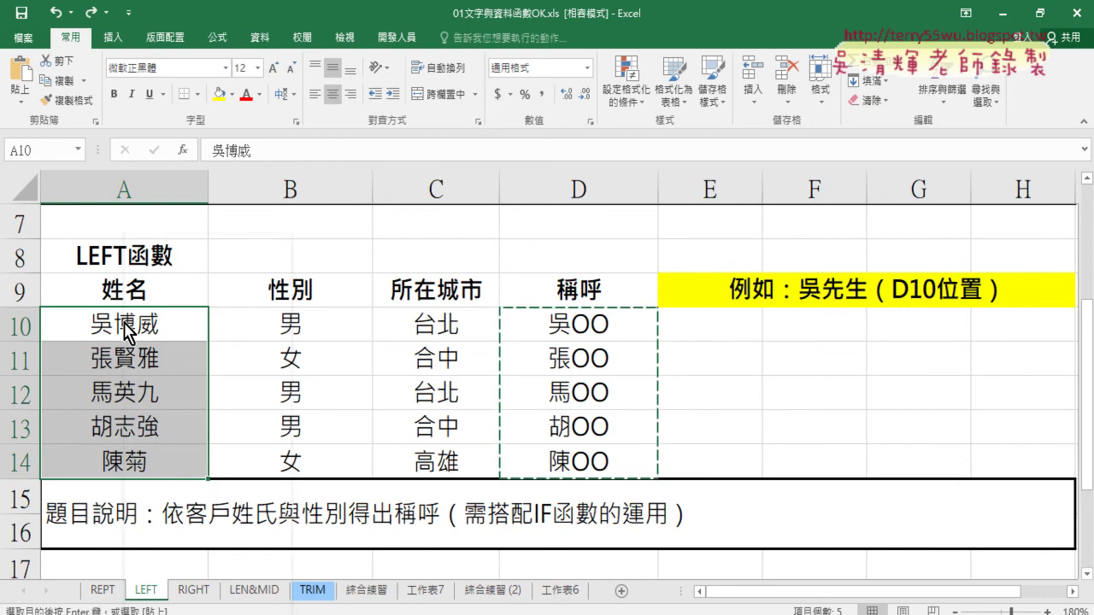
right_click(125, 323)
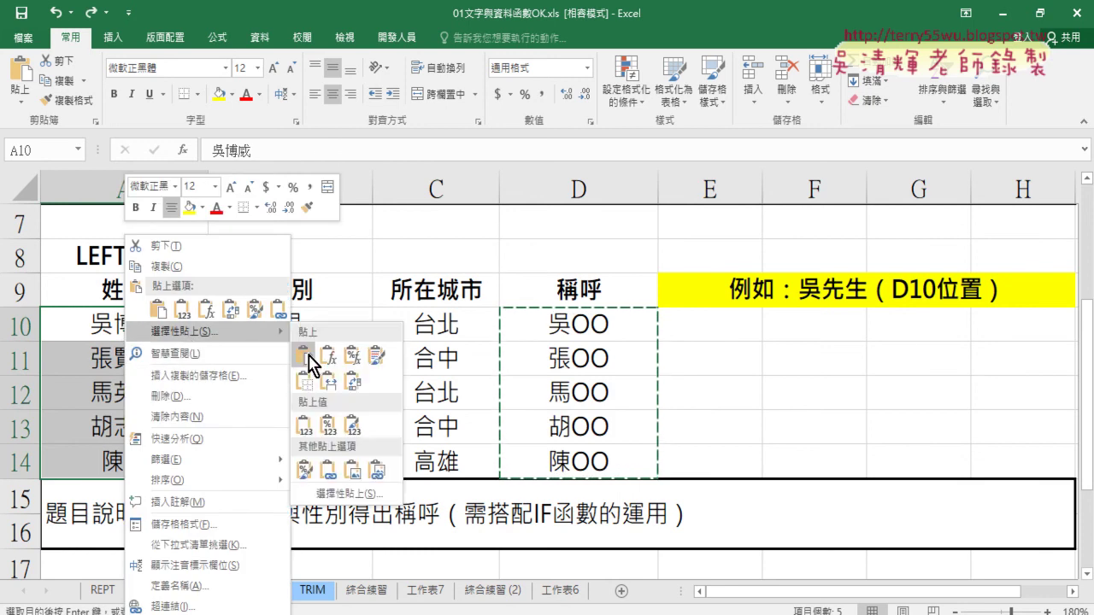
click(305, 432)
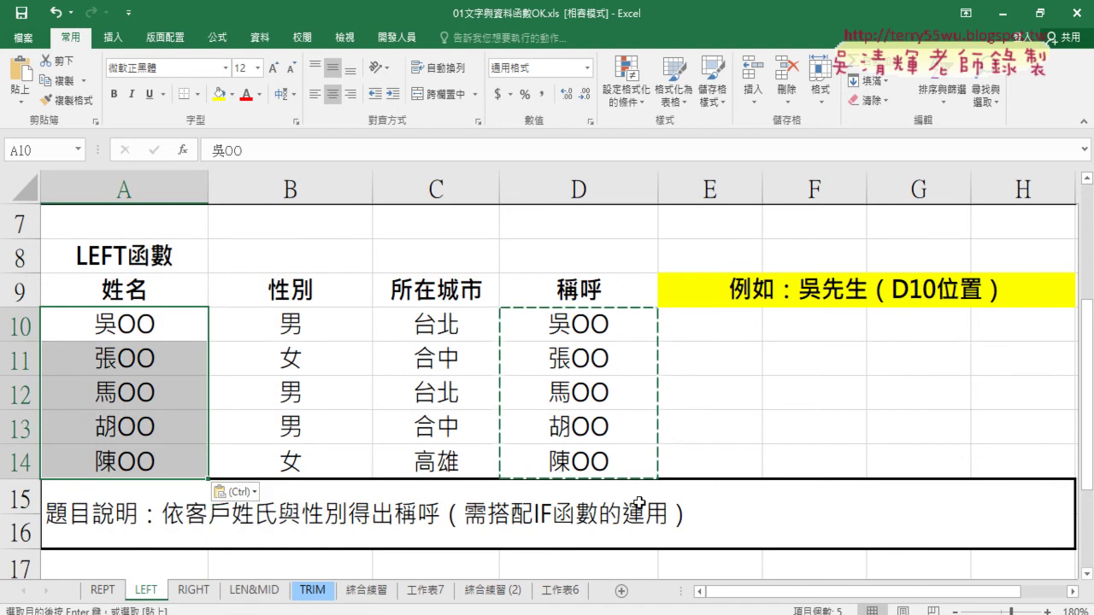
mouse_move(625, 334)
mouse_down()
mouse_move(552, 419)
mouse_move(615, 450)
mouse_up()
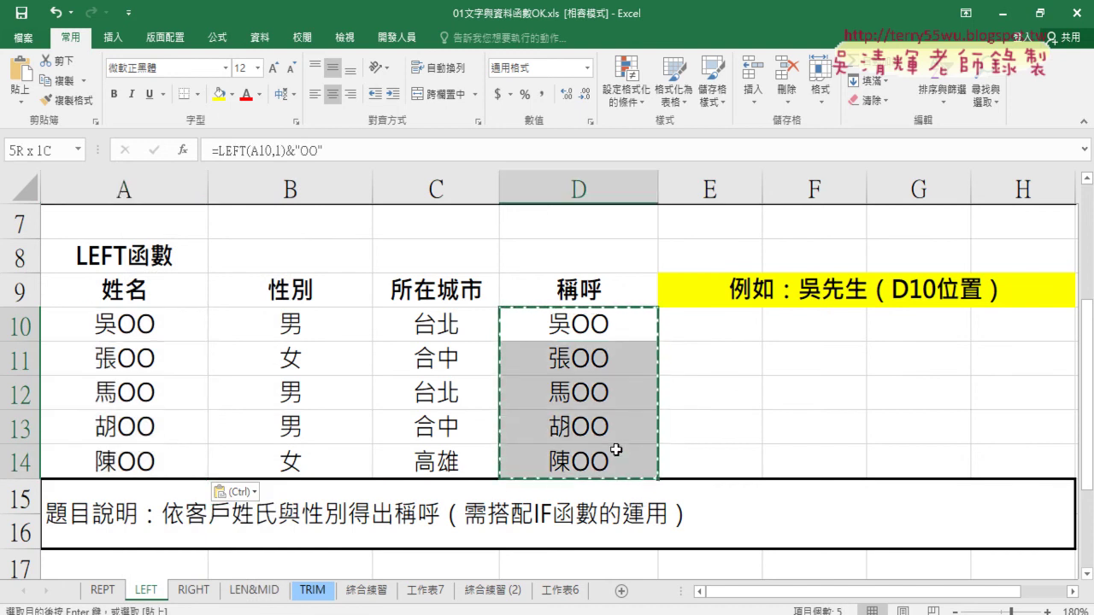
Step: Clear the formulas from D10:D14 and select D10 for a new formula
key(Delete)
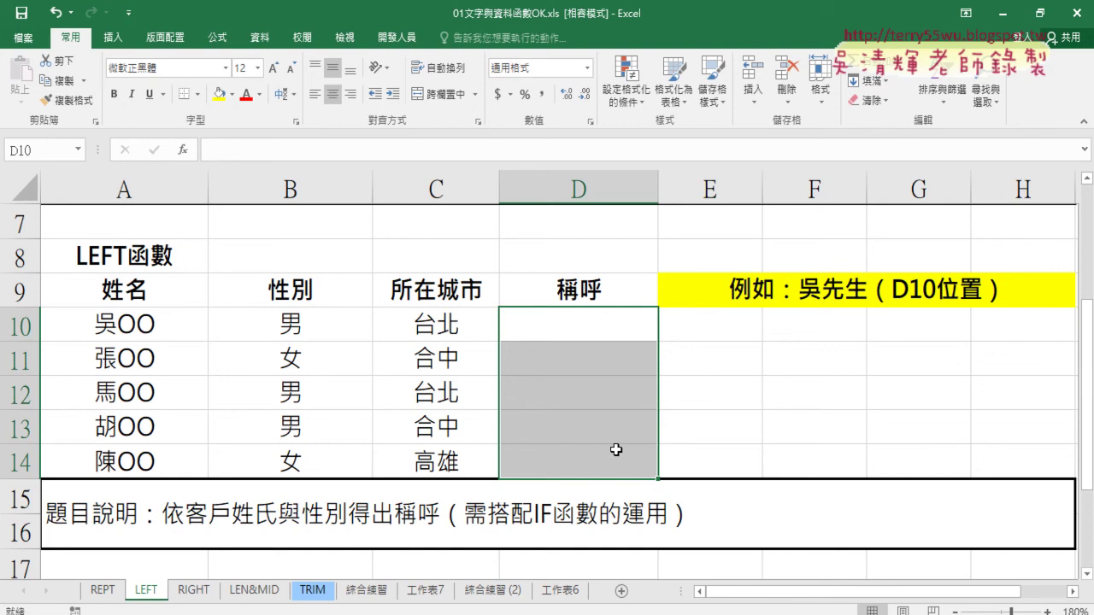
click(302, 329)
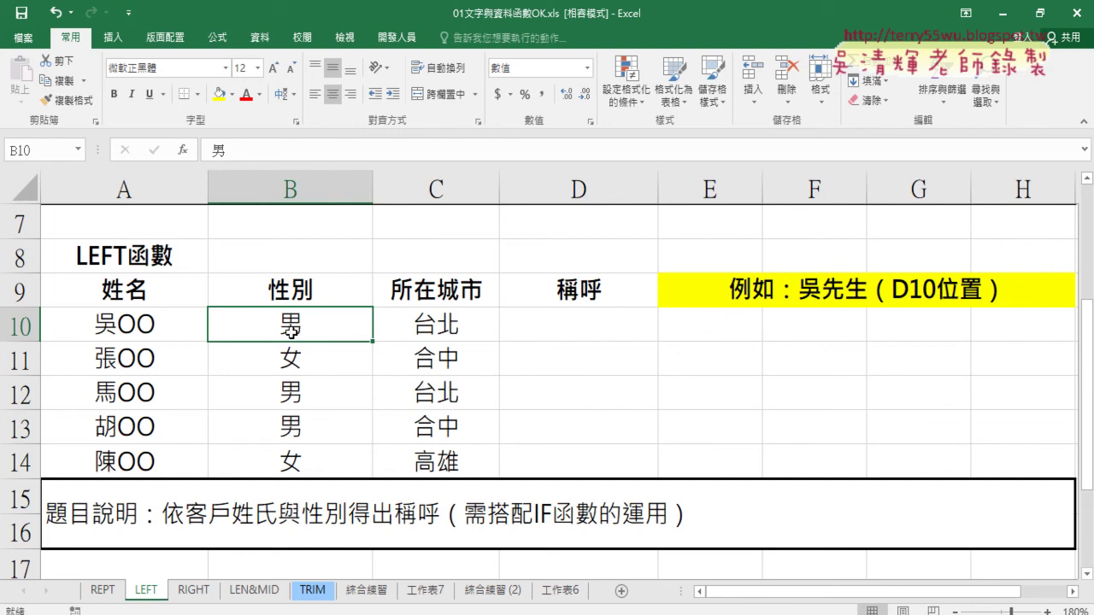
click(625, 331)
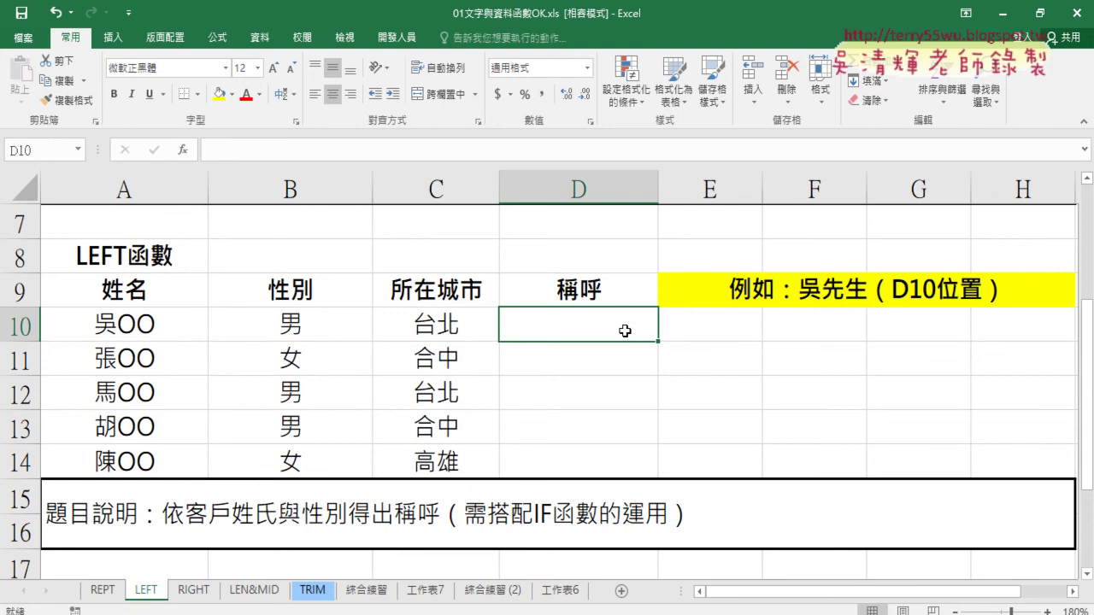
click(182, 156)
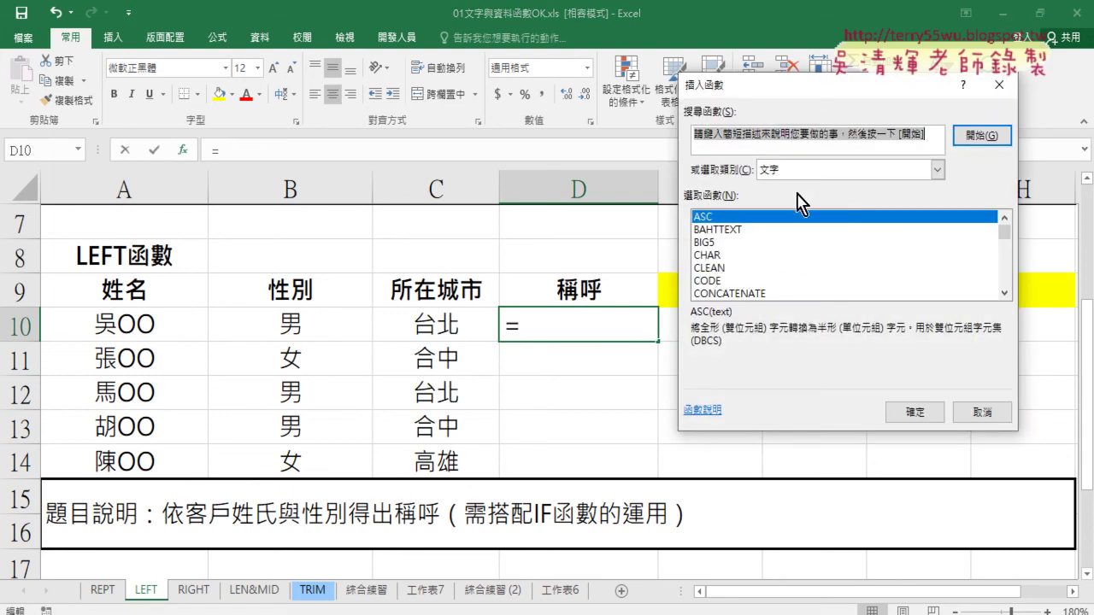
click(835, 175)
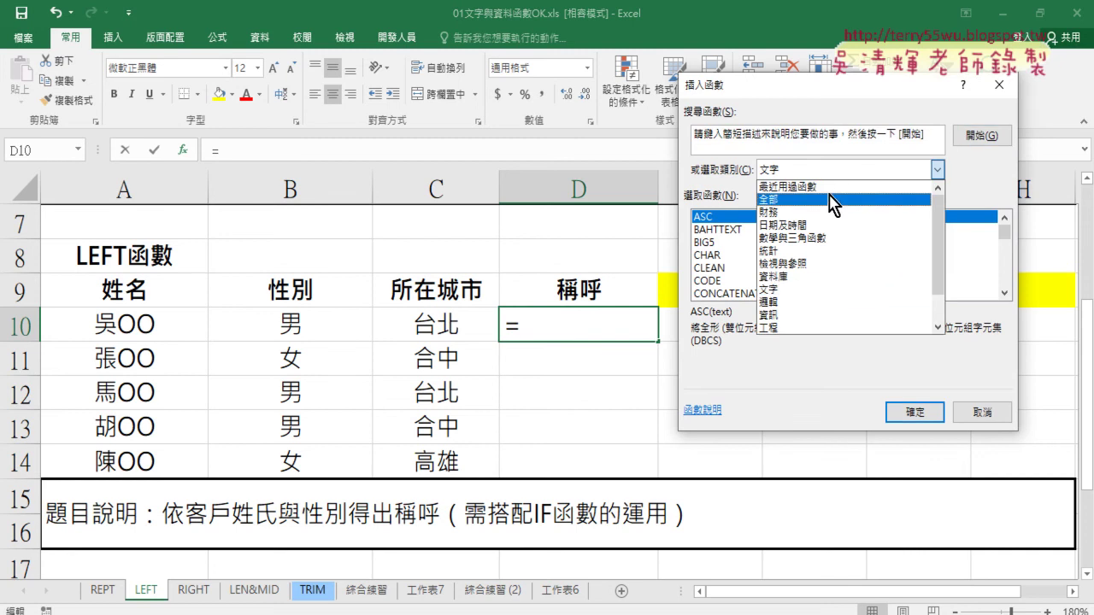
click(826, 188)
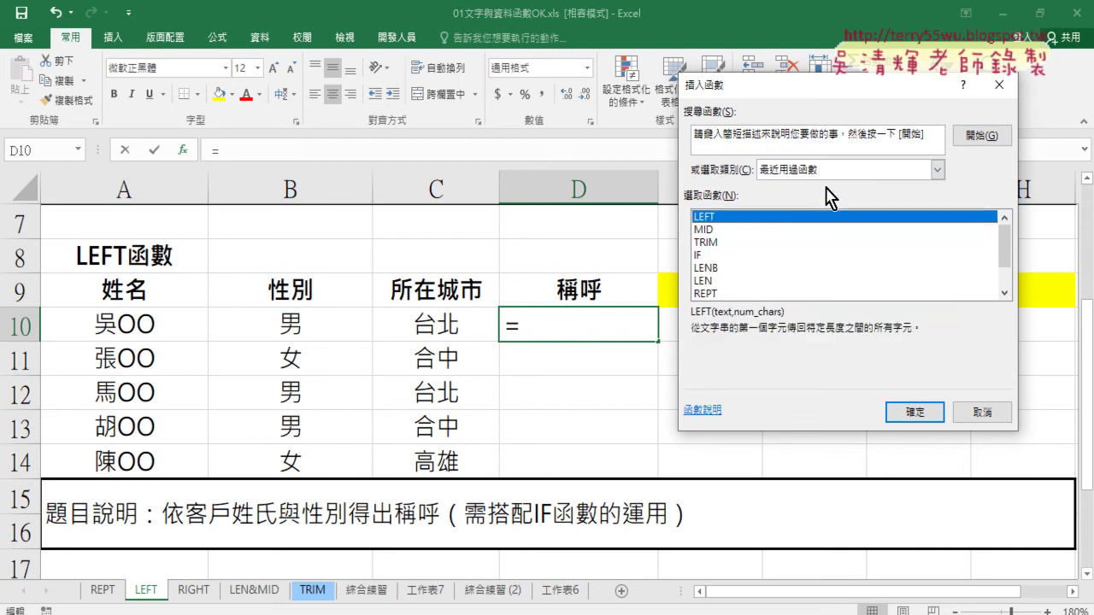
double_click(744, 229)
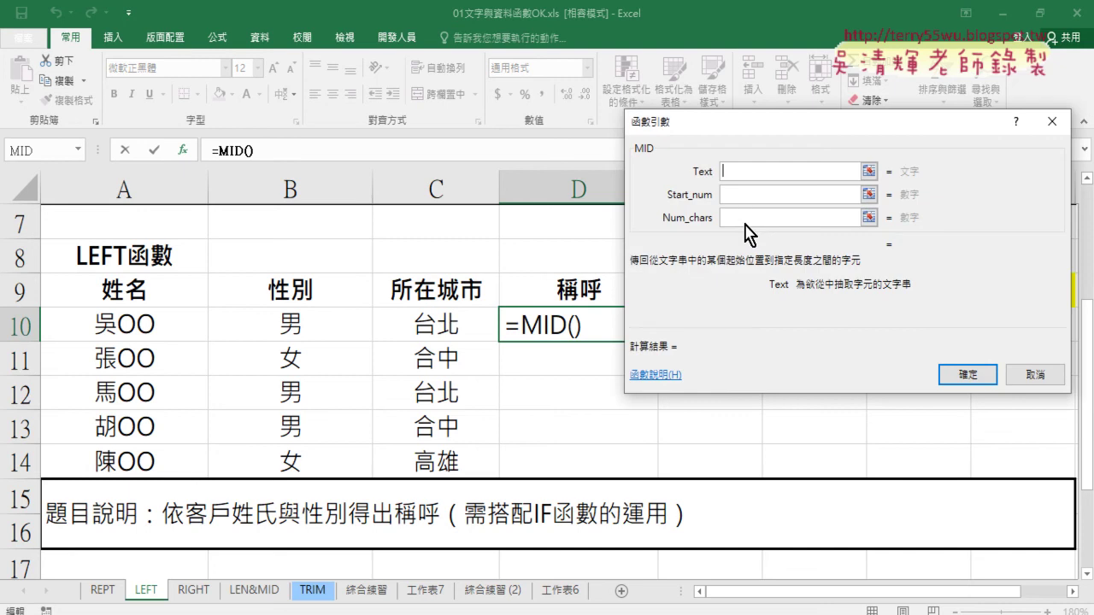
click(1035, 374)
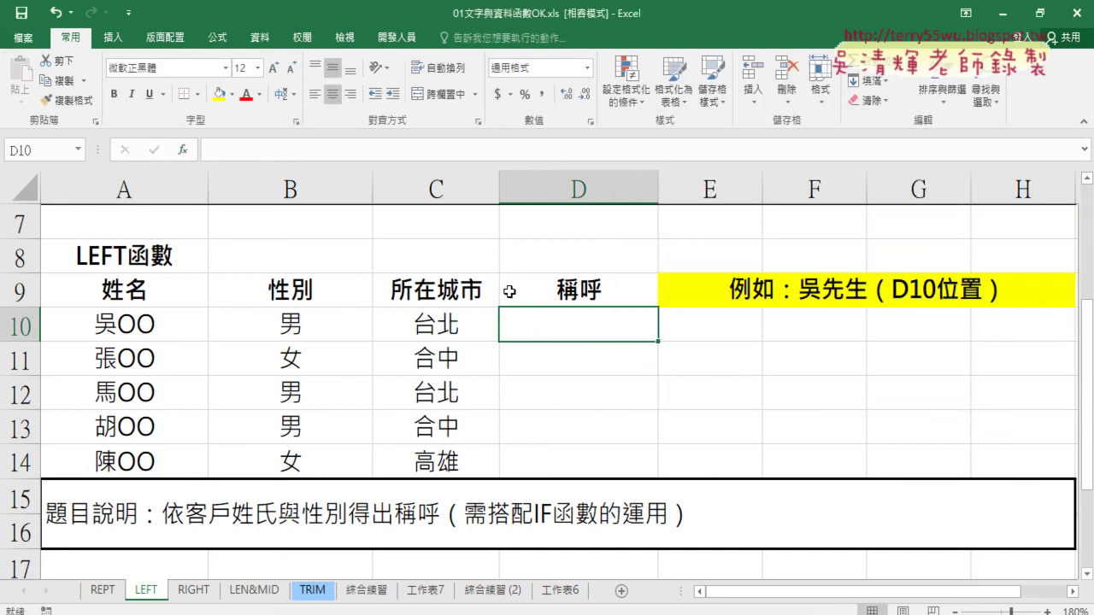
Step: Enter =LEFT(A10,1) in D10 from Recently Used functions, showing 吳
click(190, 152)
click(705, 229)
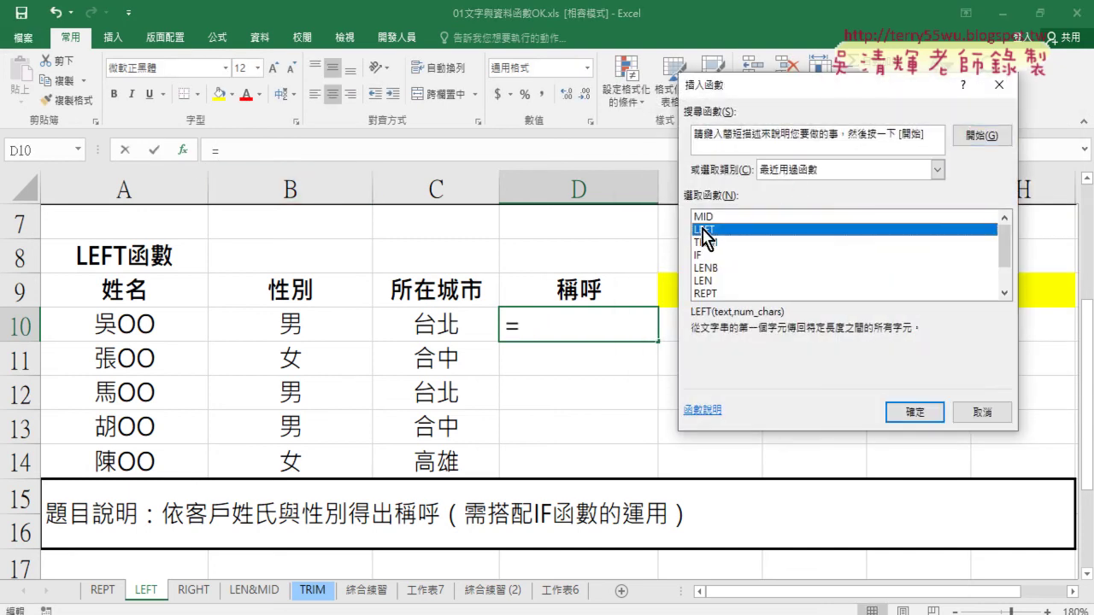
double_click(705, 229)
click(141, 329)
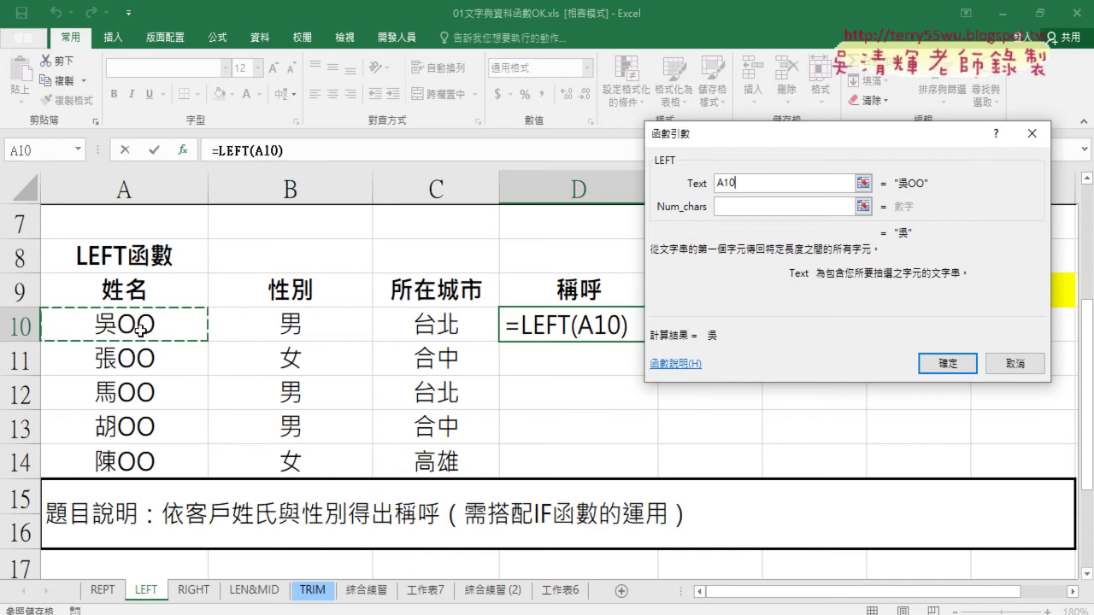
click(723, 207)
text(1)
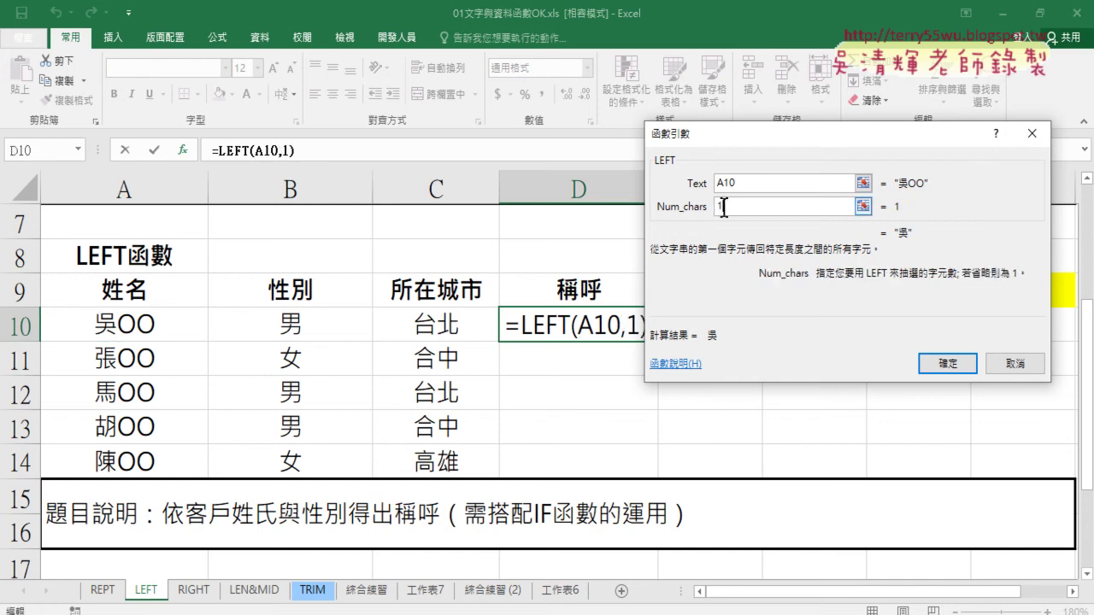
click(940, 363)
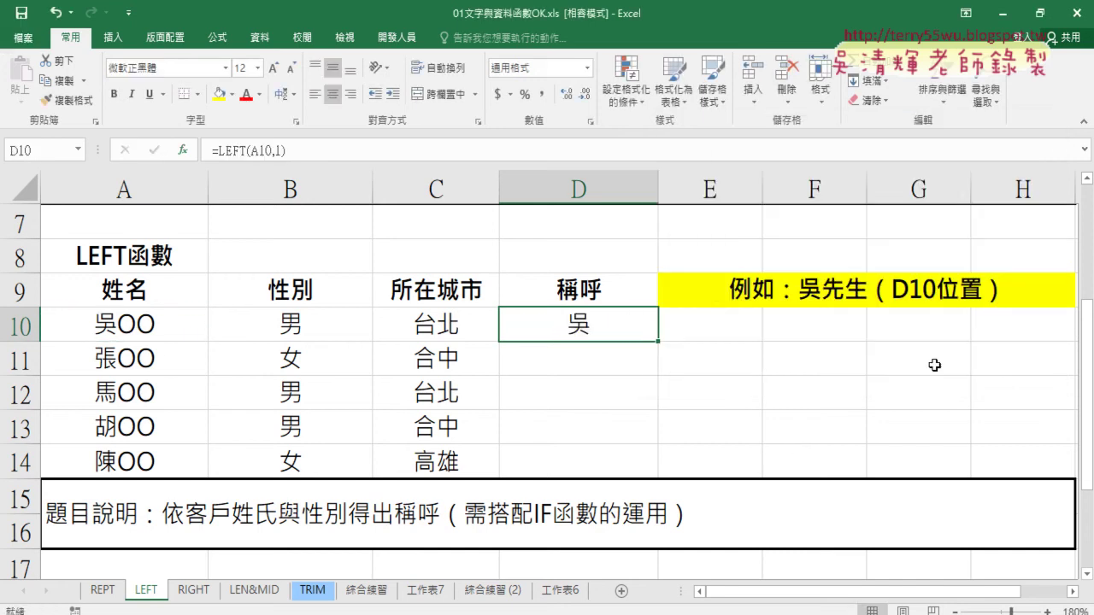
click(355, 150)
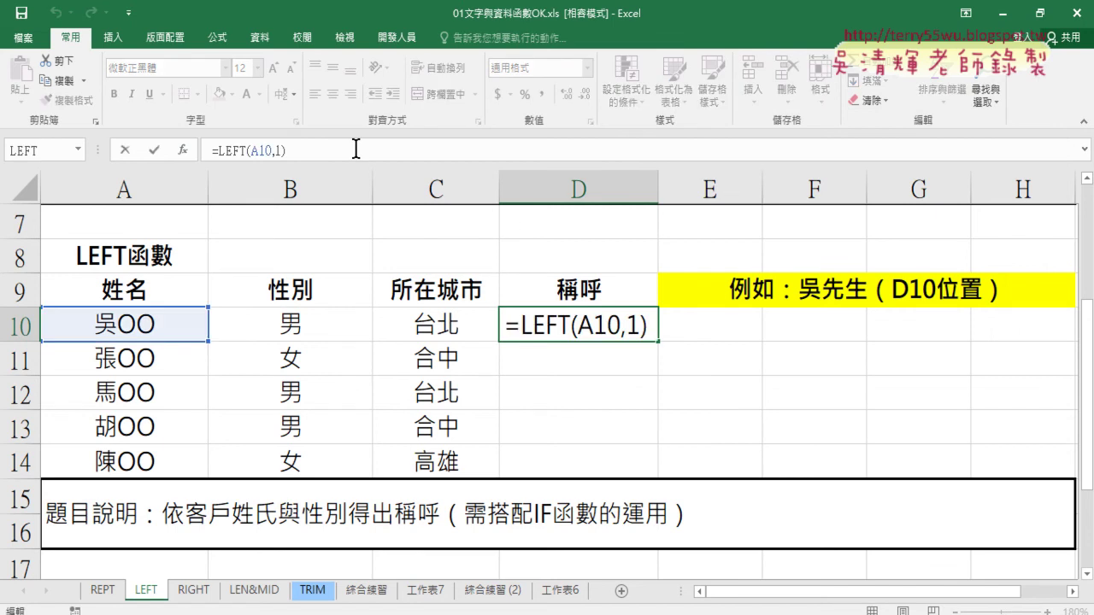
Step: Append & after =LEFT(A10,1) in D10's formula, removing a stray if( typed afterwards
text(&)
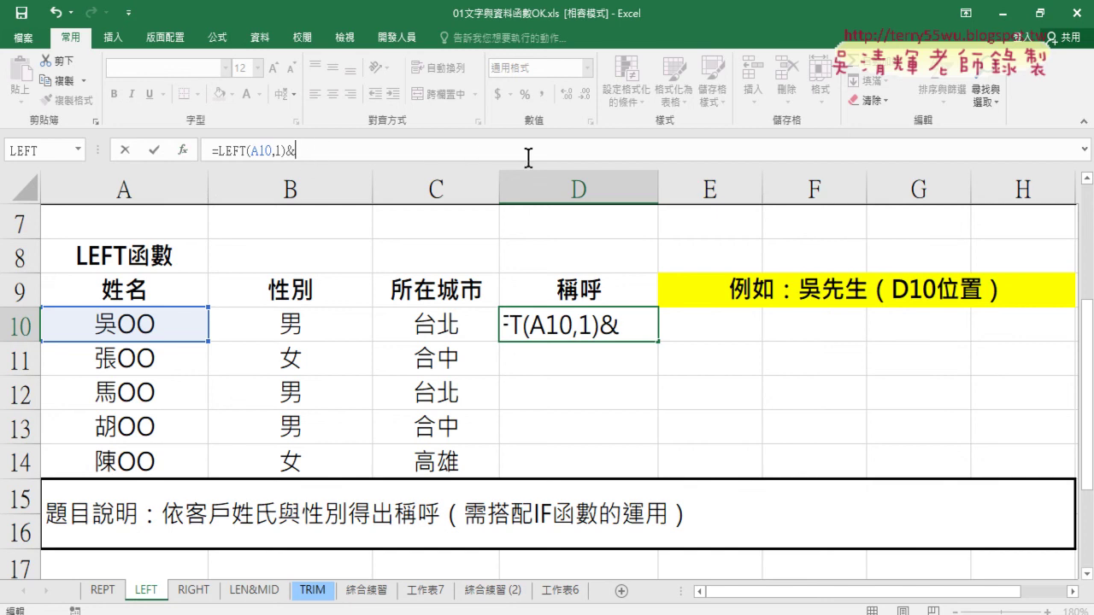
text(i)
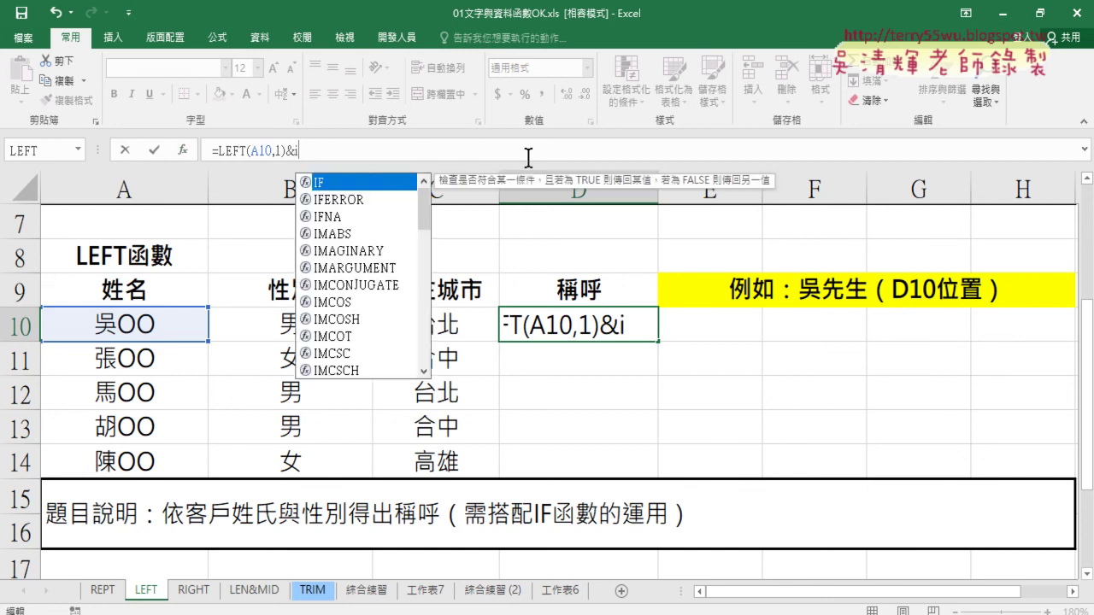
text(f)
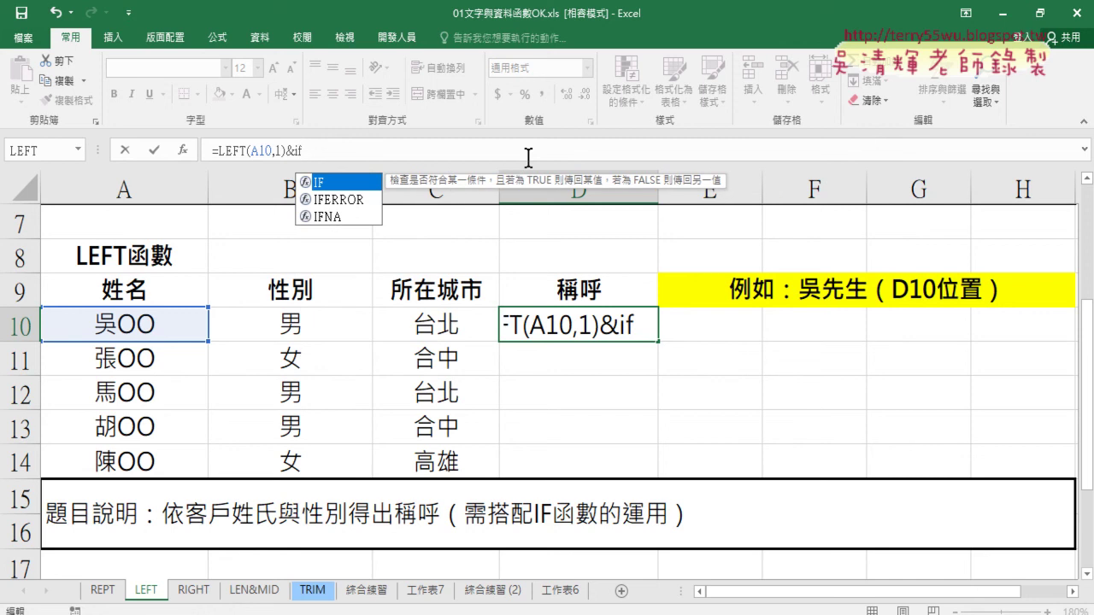
text(()
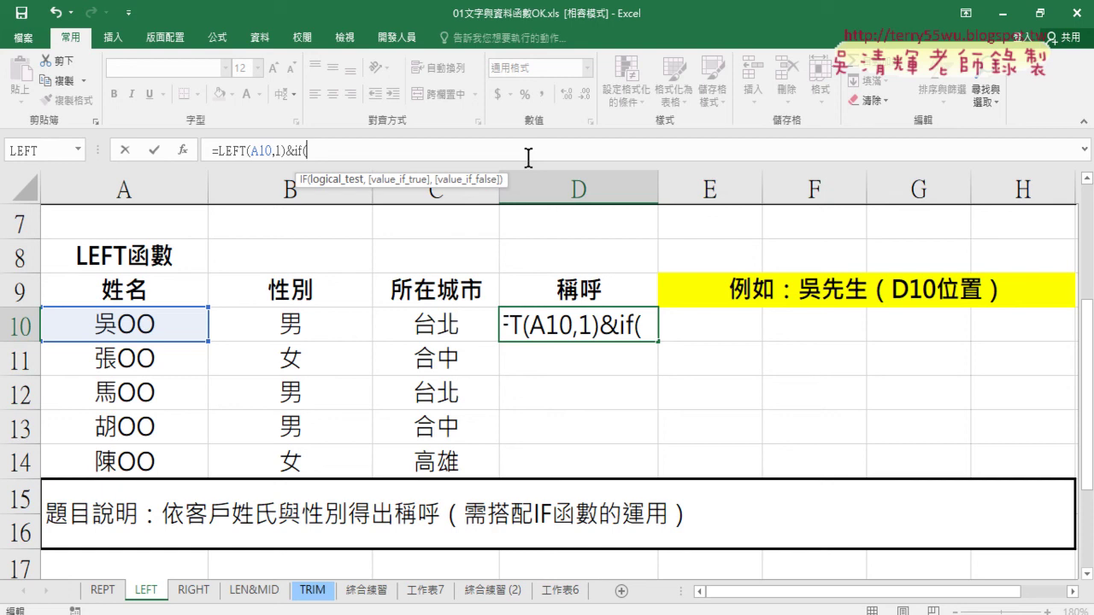
key(BackSpace)
key(BackSpace)
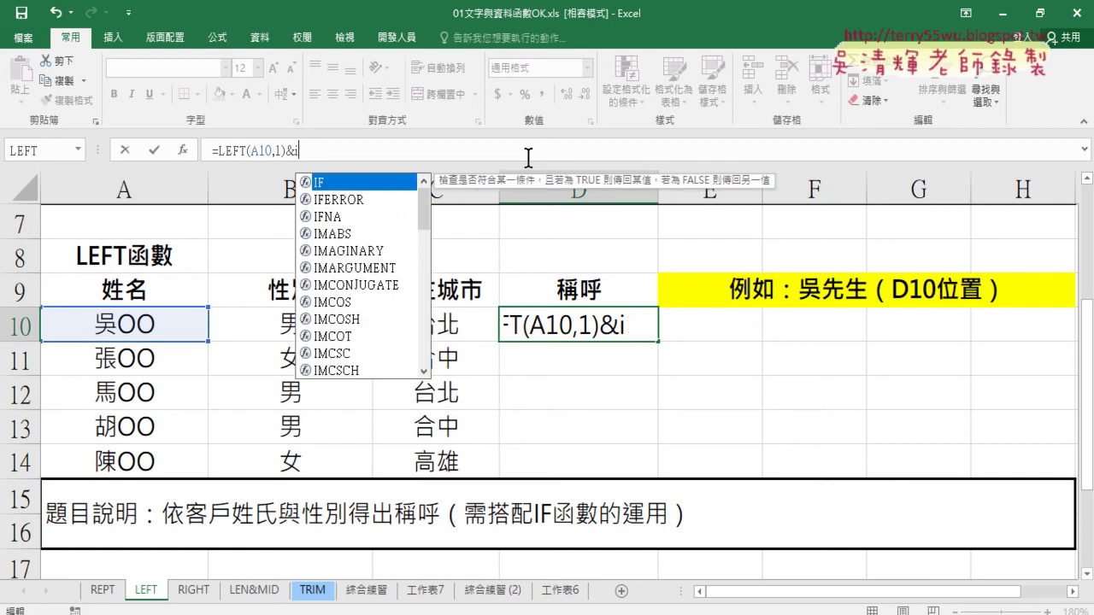
key(BackSpace)
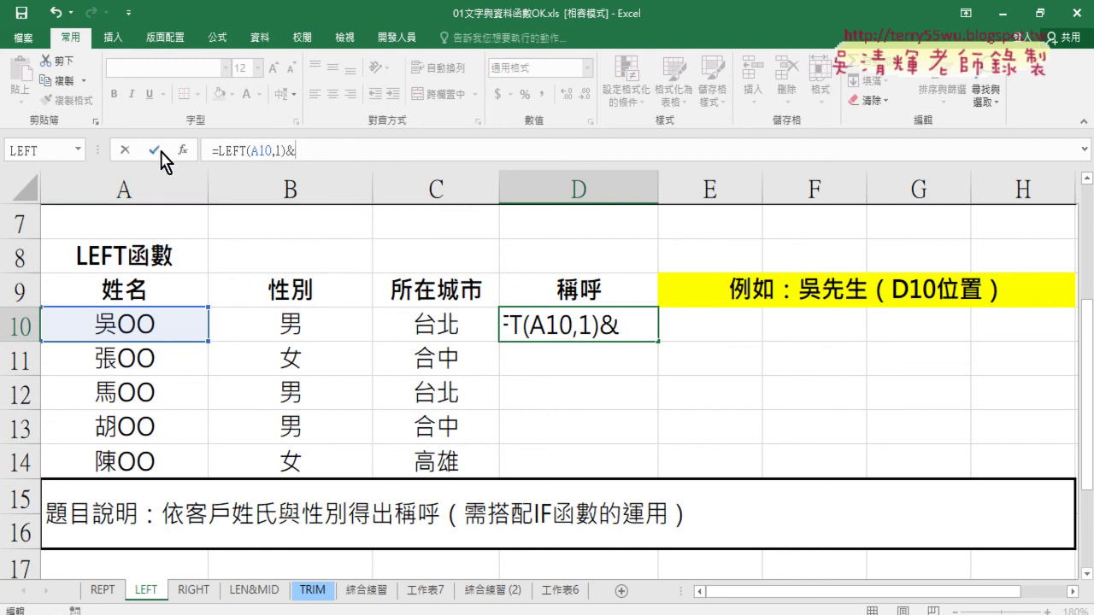
click(79, 150)
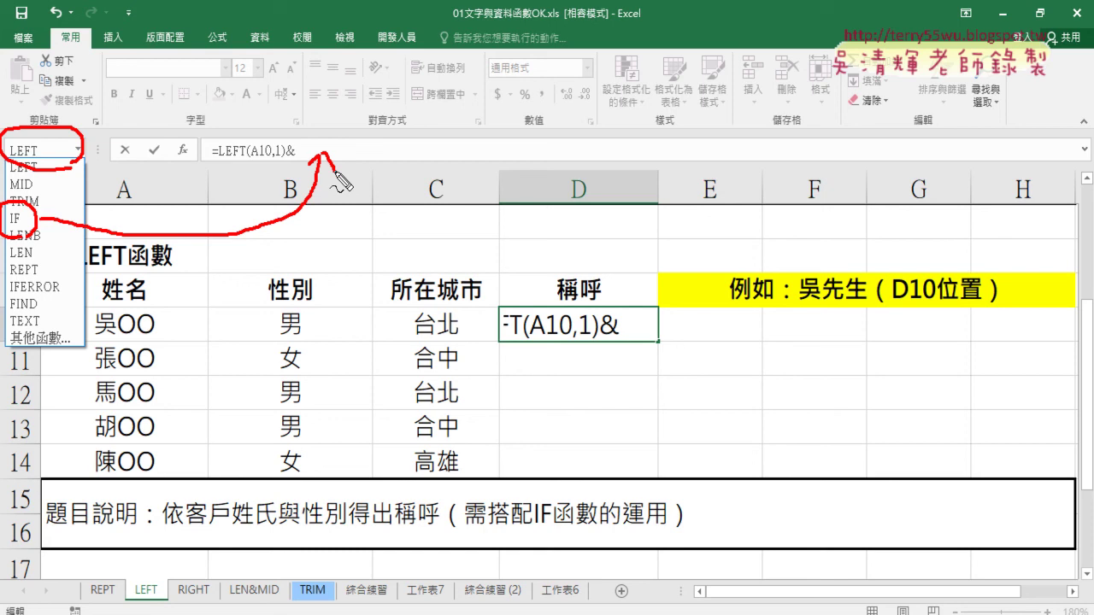
Step: Insert IF from the recent-functions list after the & in D10's formula
key(Escape)
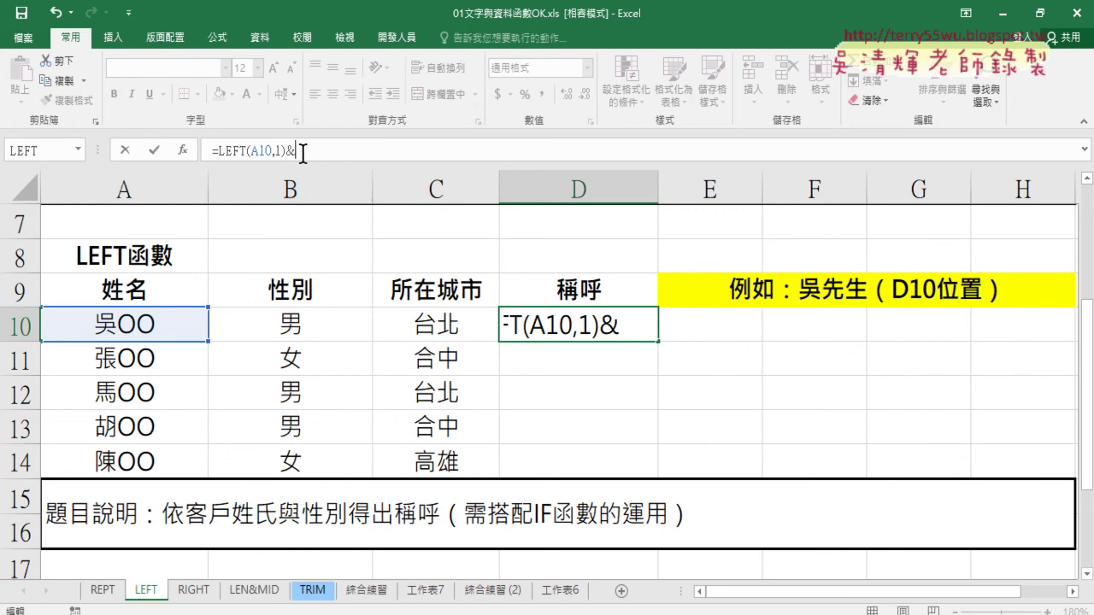
click(79, 149)
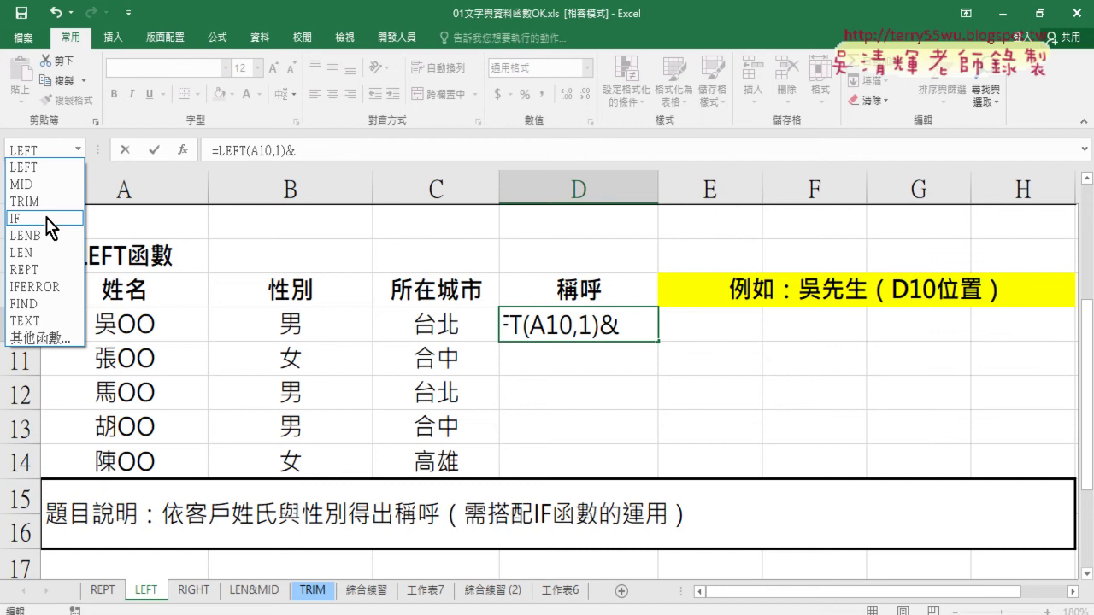
click(47, 221)
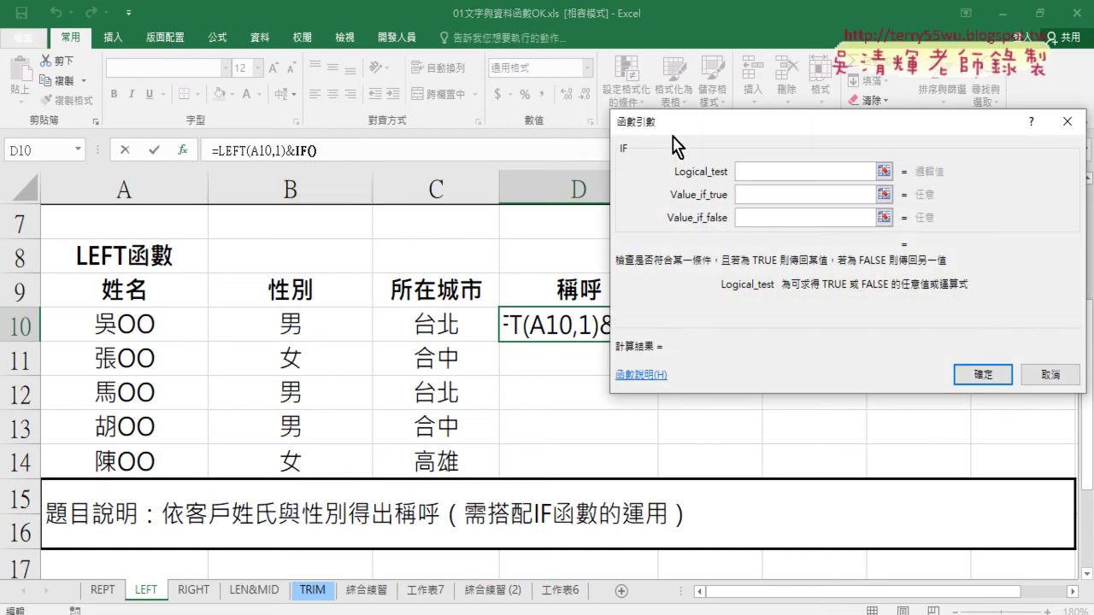
Step: Move the IF arguments dialog aside and set the condition to B10="男"
drag(675, 145, 402, 152)
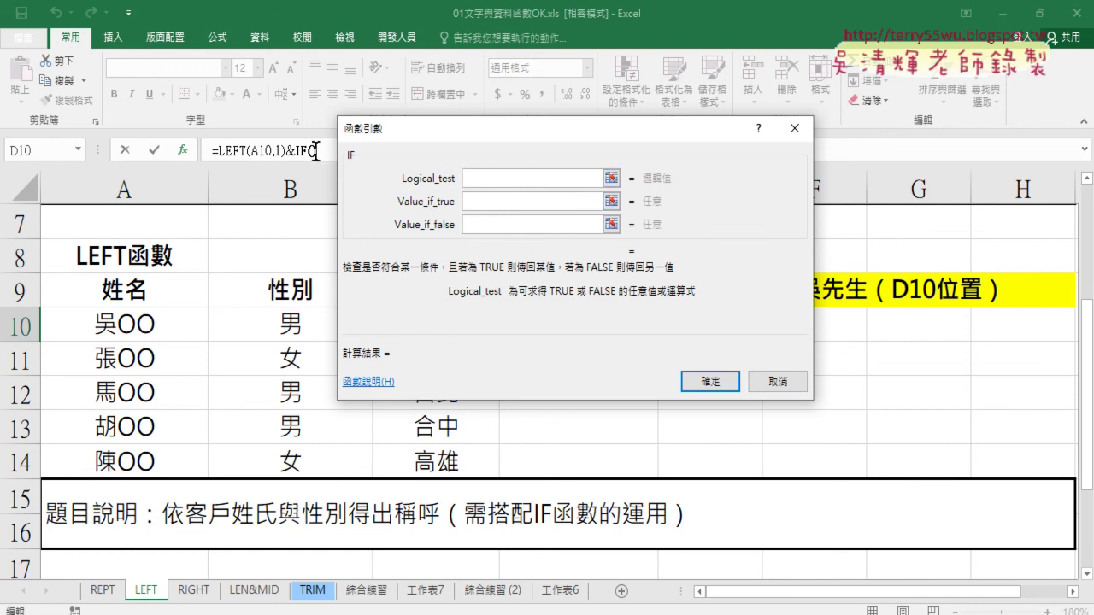
drag(466, 141, 603, 139)
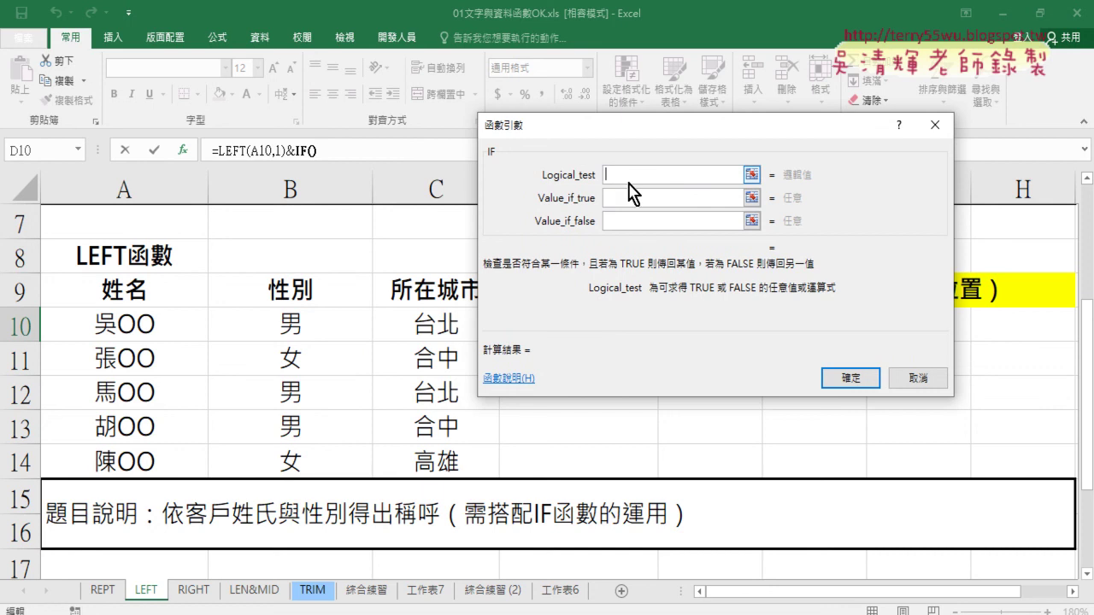
click(290, 329)
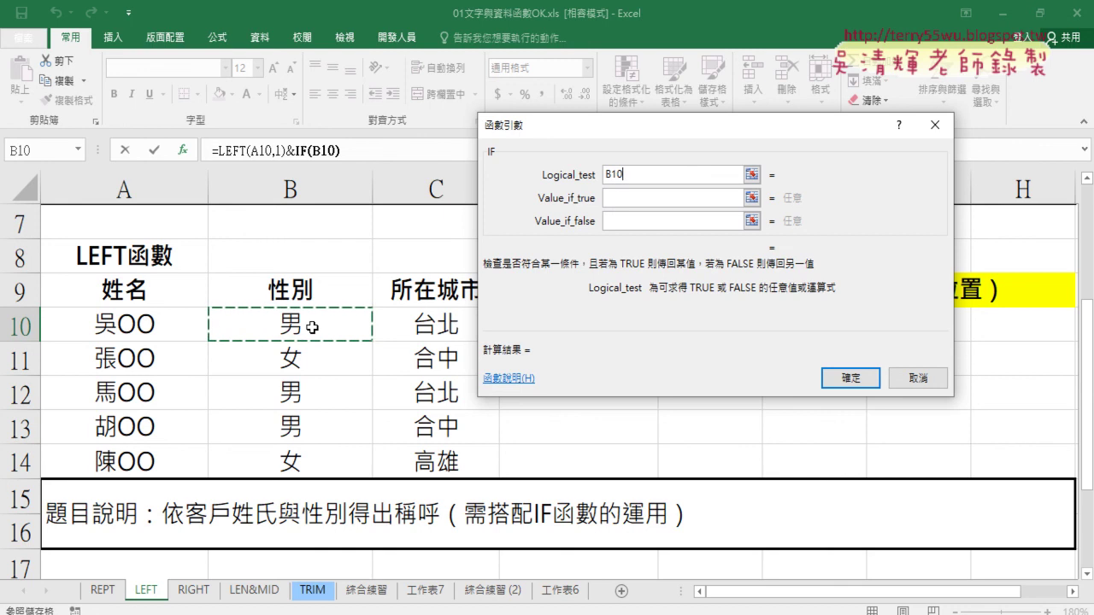
text(=)
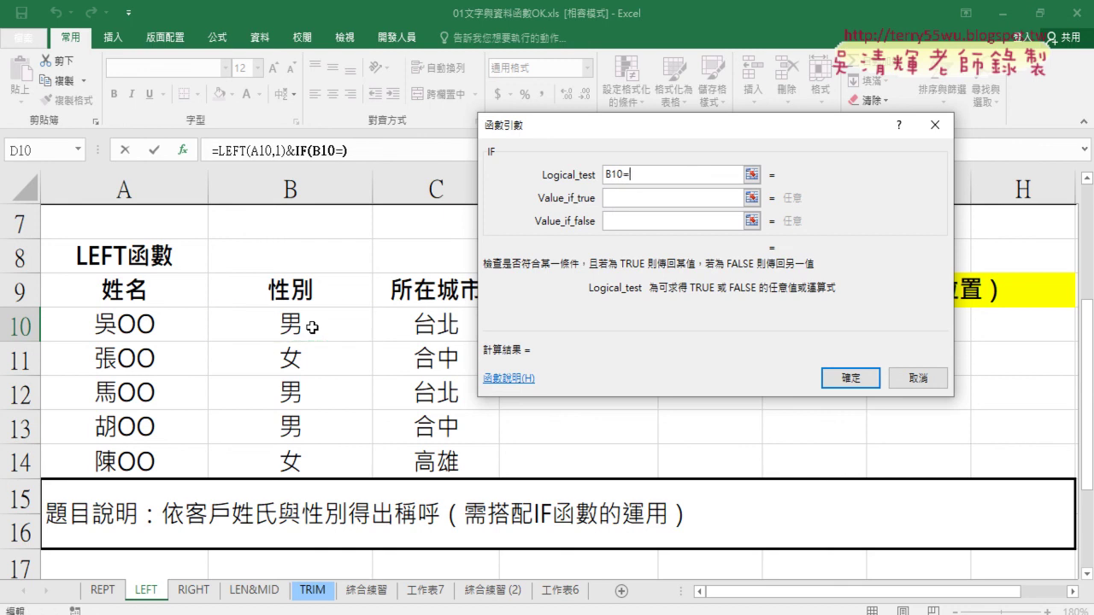
text("")
text(男)
key(Return)
Step: Enter "先生" as the true value and "小姐" as the false value, then confirm
key(Tab)
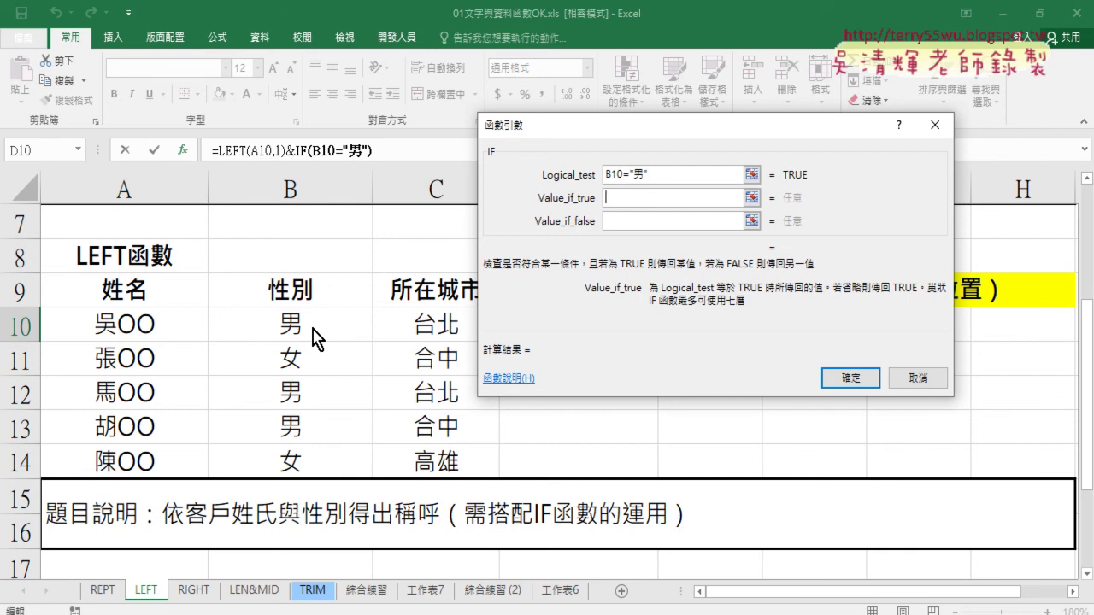
text(ㄒ)
text(ㄧ)
text(先)
text(生)
key(Return)
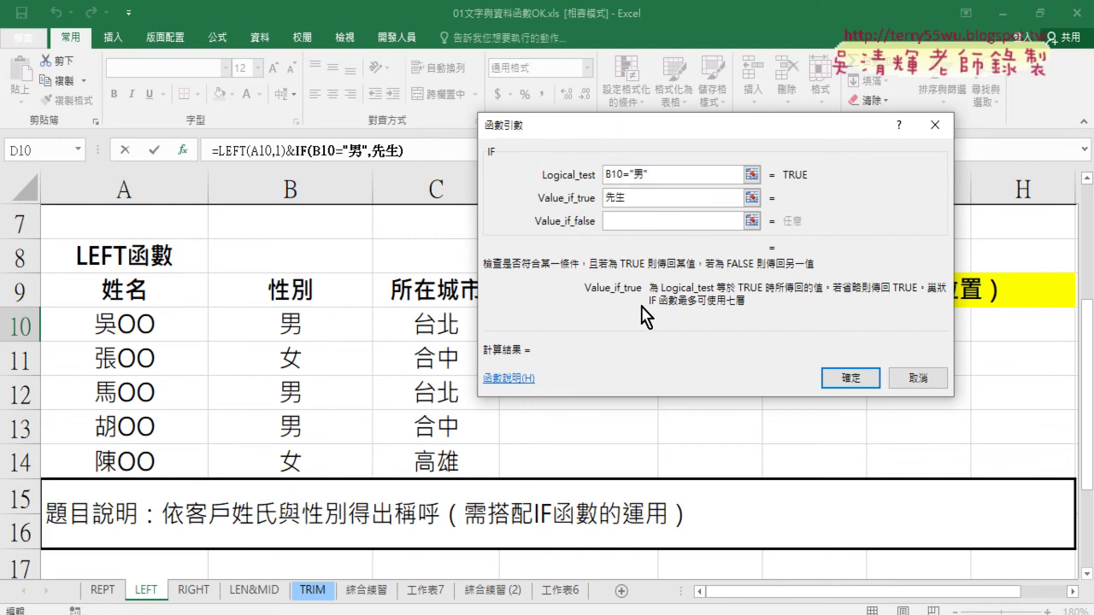
click(635, 221)
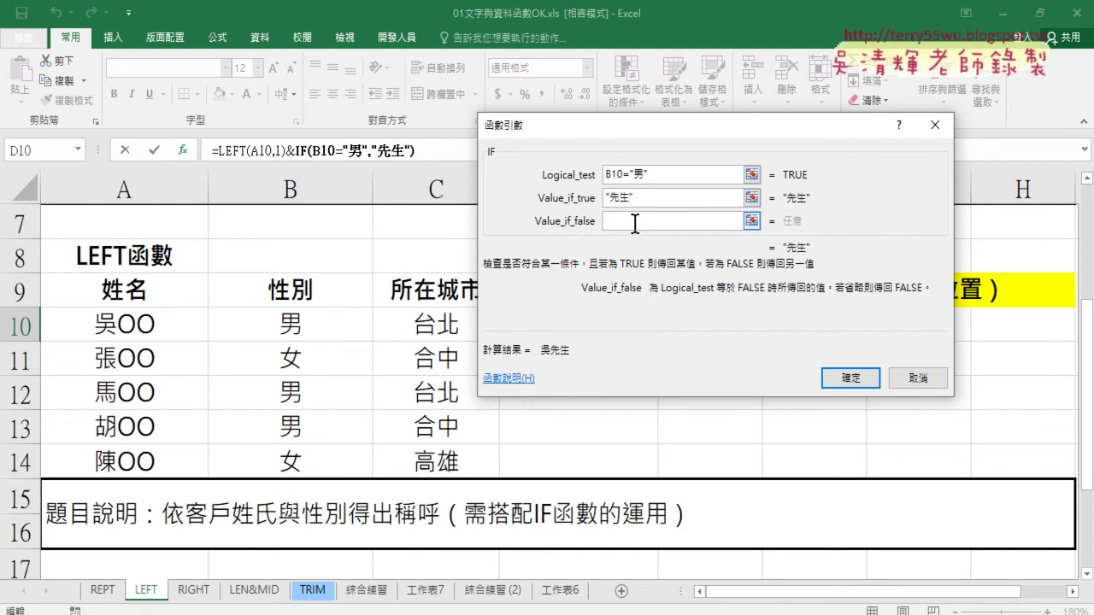
text(ㄒㄧㄠ)
text(3ㄐㄧㄝ3)
key(Return)
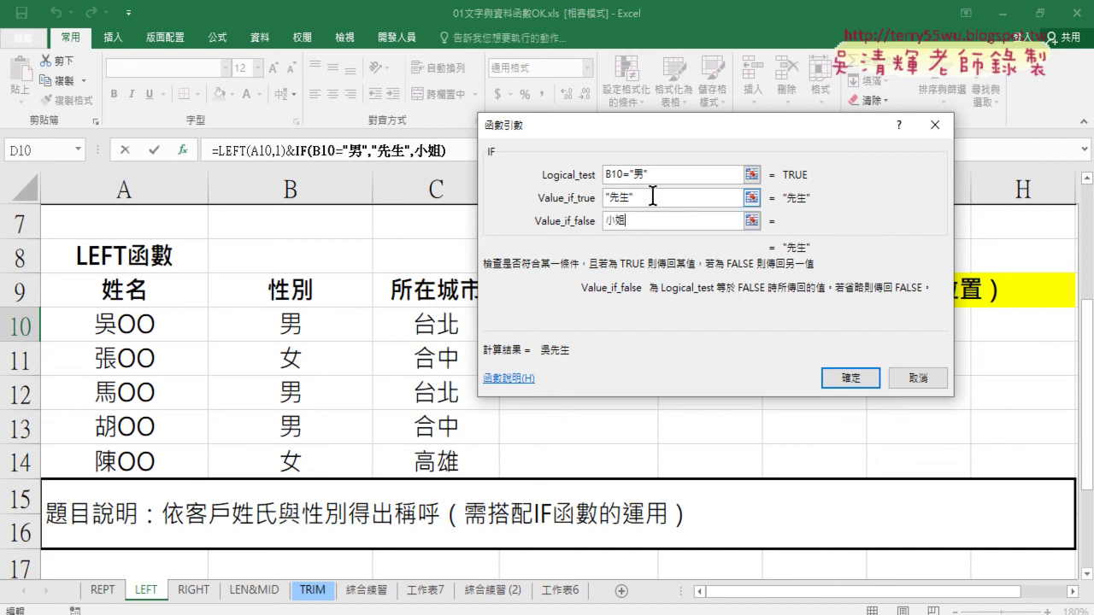
click(652, 196)
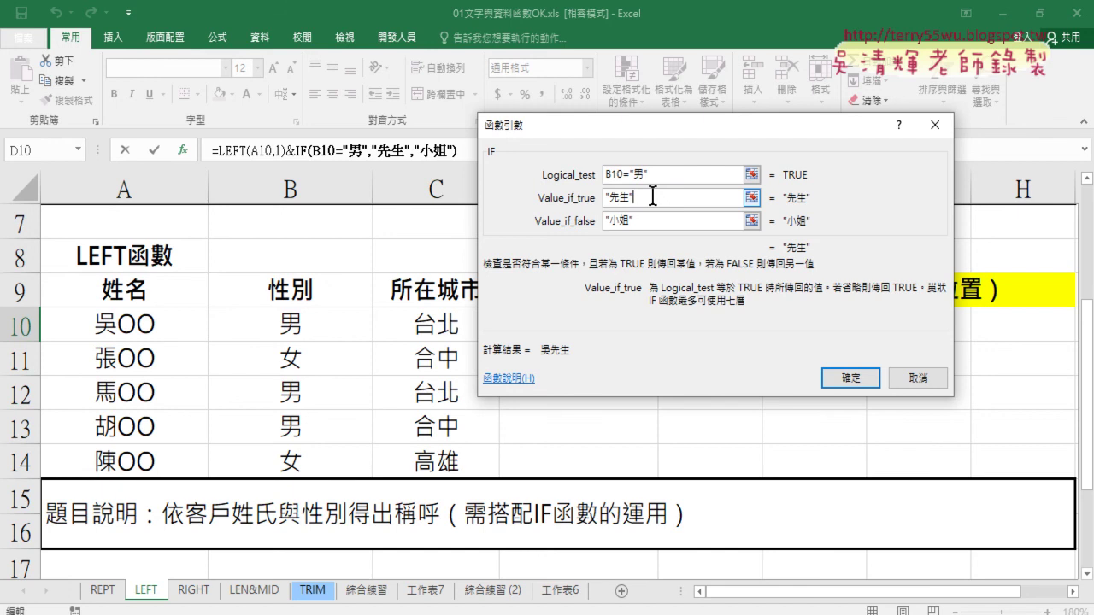
click(851, 377)
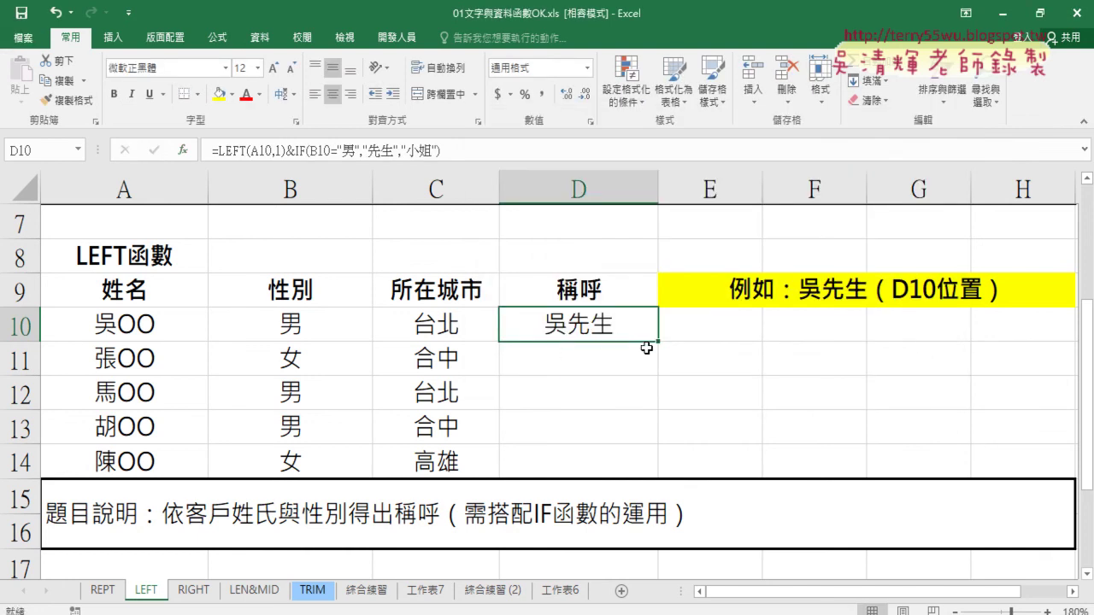
Step: Fill D10's formula down to D14 and check the copies in D11 and D14
drag(660, 341, 665, 476)
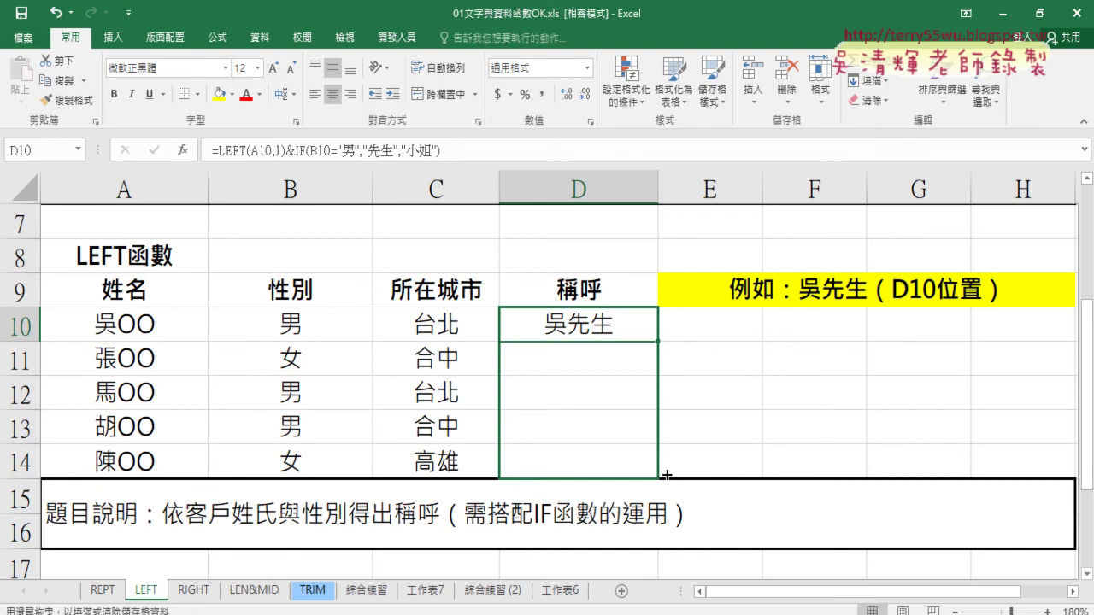
click(595, 364)
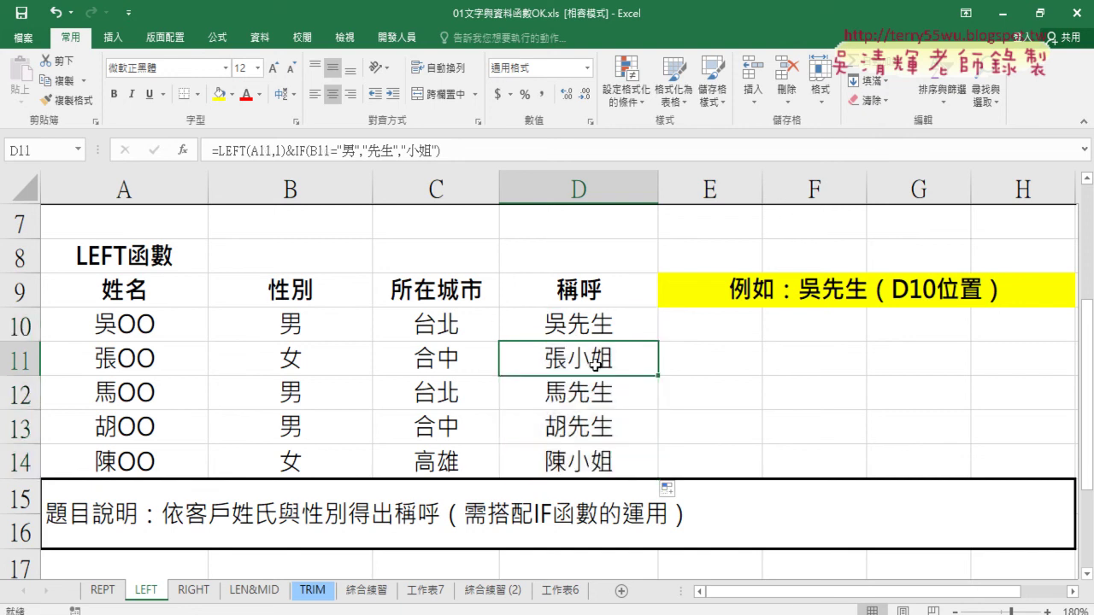
click(589, 468)
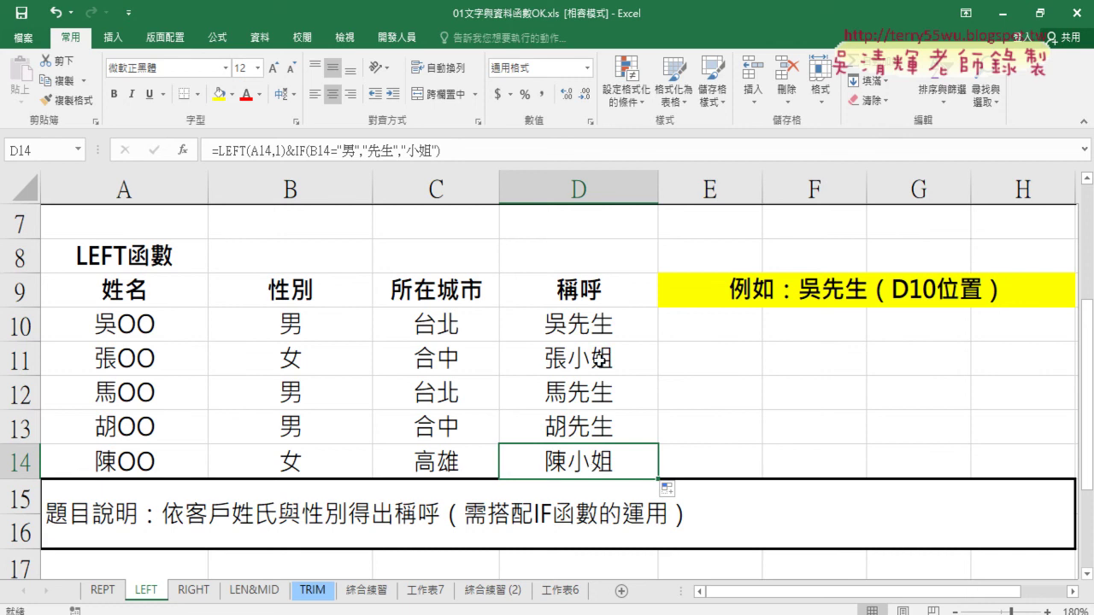
Step: Review D10's formula, highlighting its LEFT and IF parts, then leave it unchanged
click(604, 330)
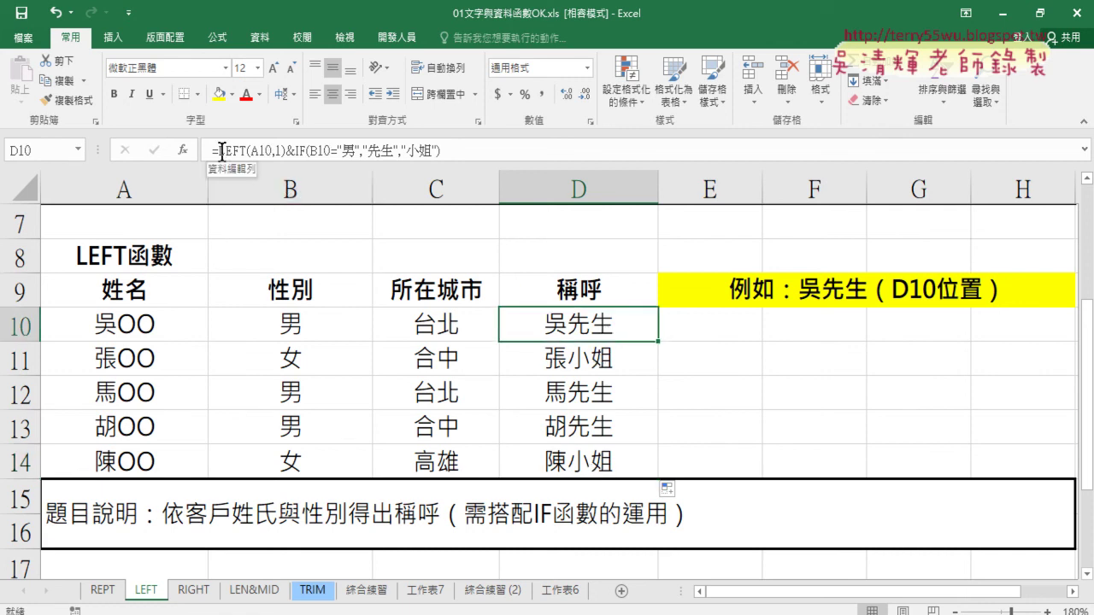
drag(220, 150, 289, 151)
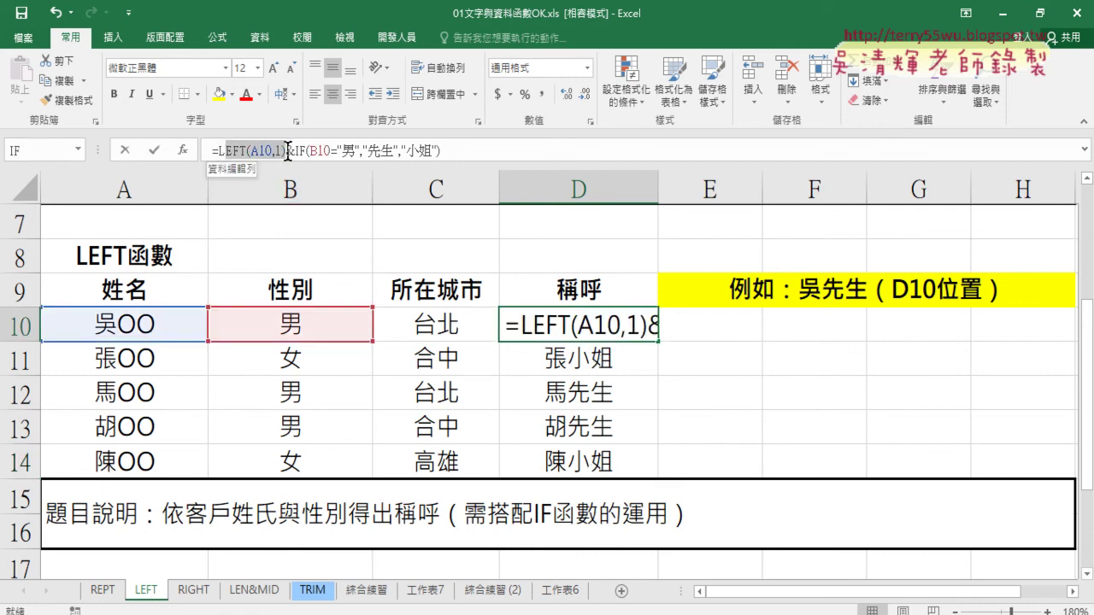
click(287, 151)
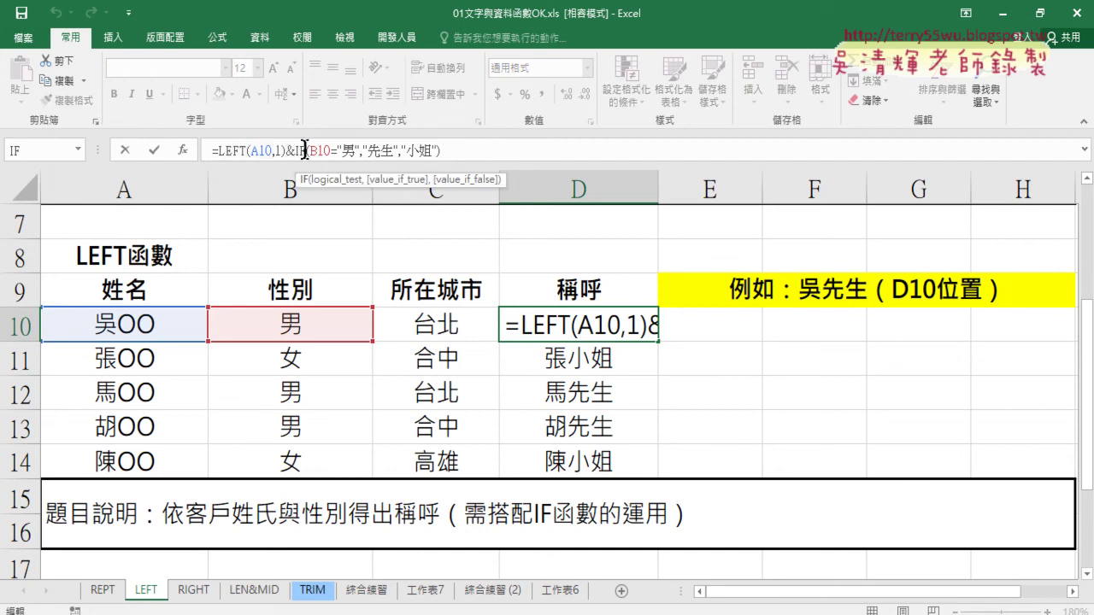
drag(296, 151, 457, 161)
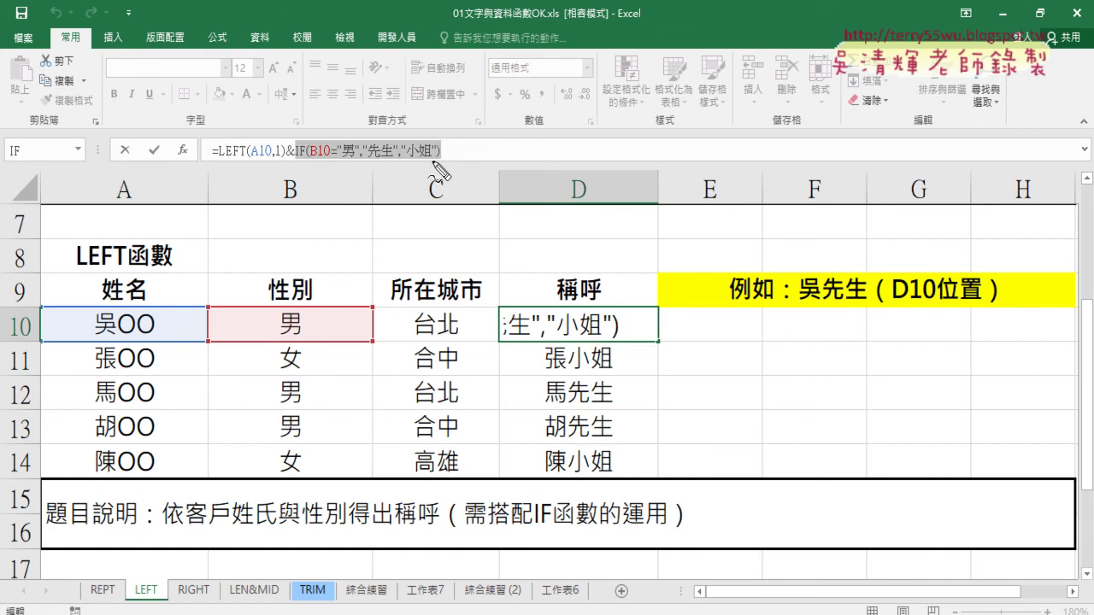
mouse_move(49, 109)
mouse_down()
mouse_move(82, 120)
mouse_move(347, 123)
mouse_move(359, 101)
mouse_up()
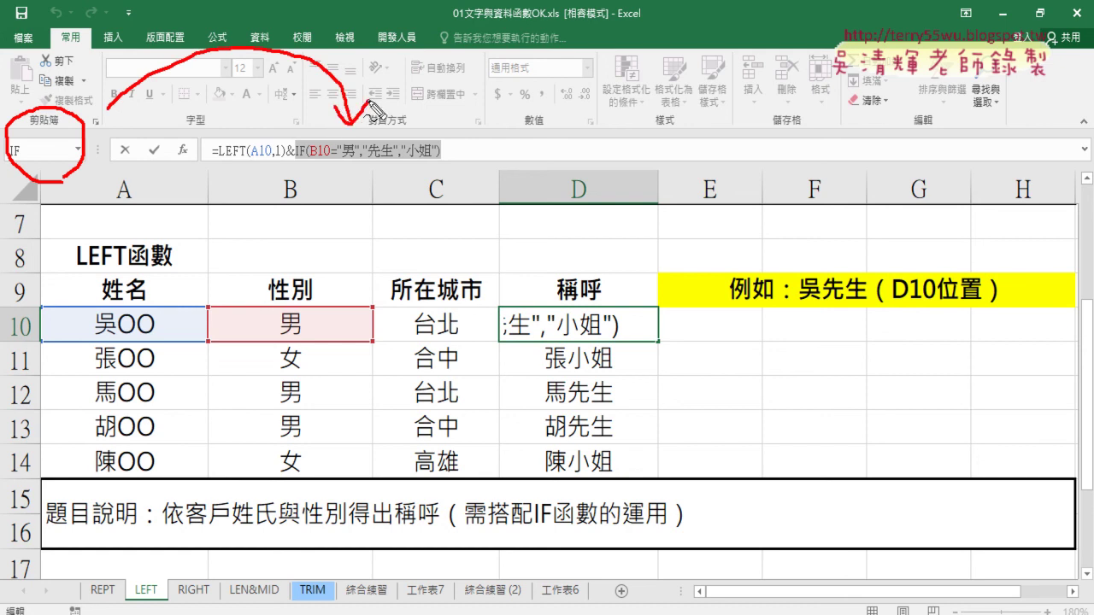
key(Escape)
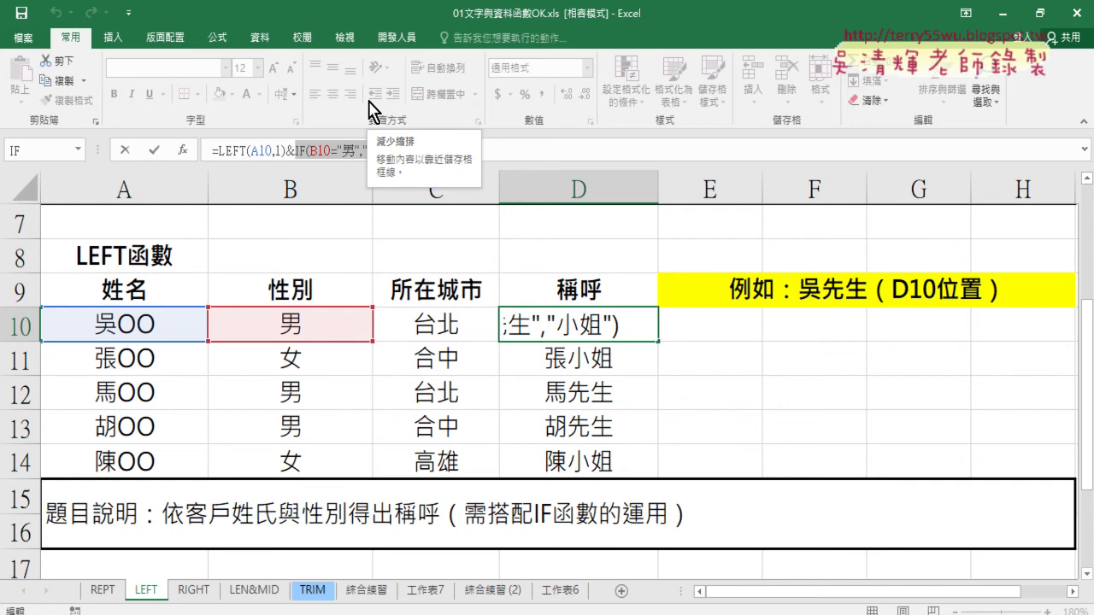
click(125, 149)
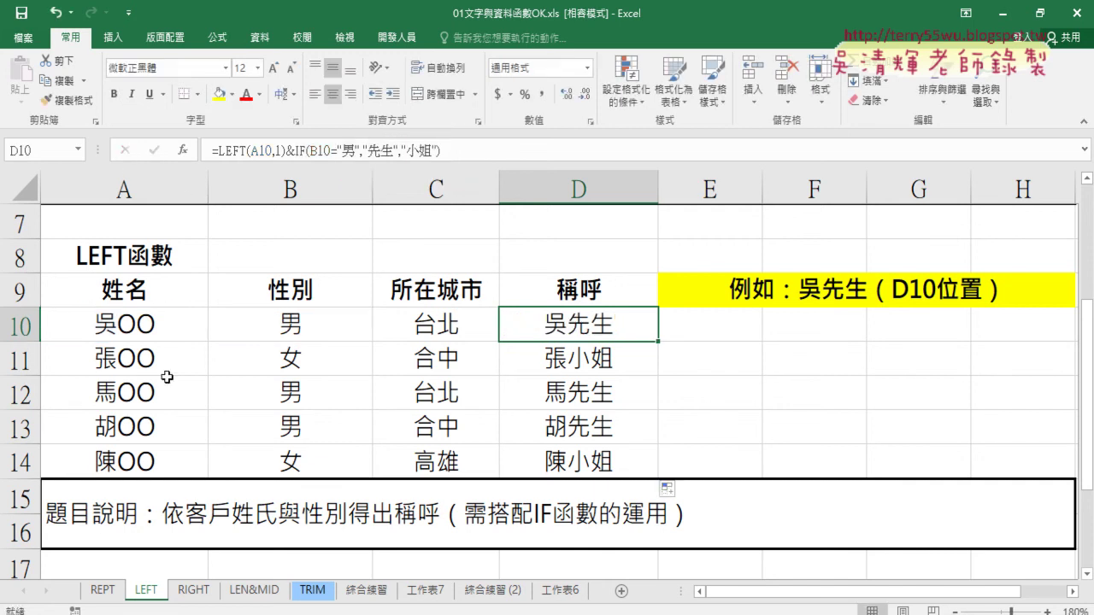
Step: Glance through the RIGHT sheet, then move to the TRIM sheet with its spaced text samples
click(201, 594)
scroll(358, 402, up, 3)
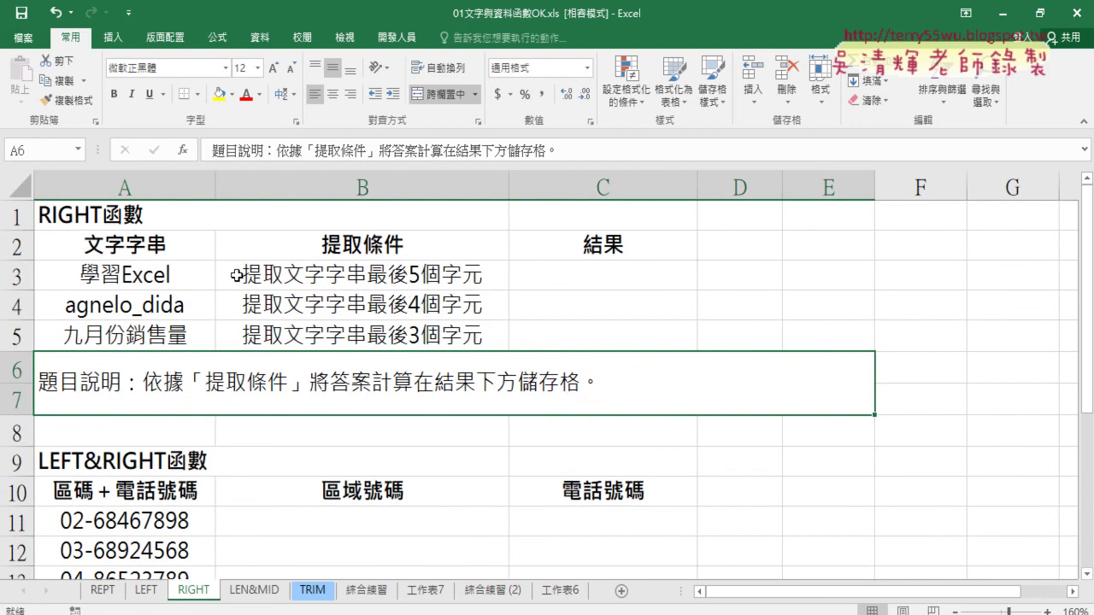
scroll(318, 465, down, 1)
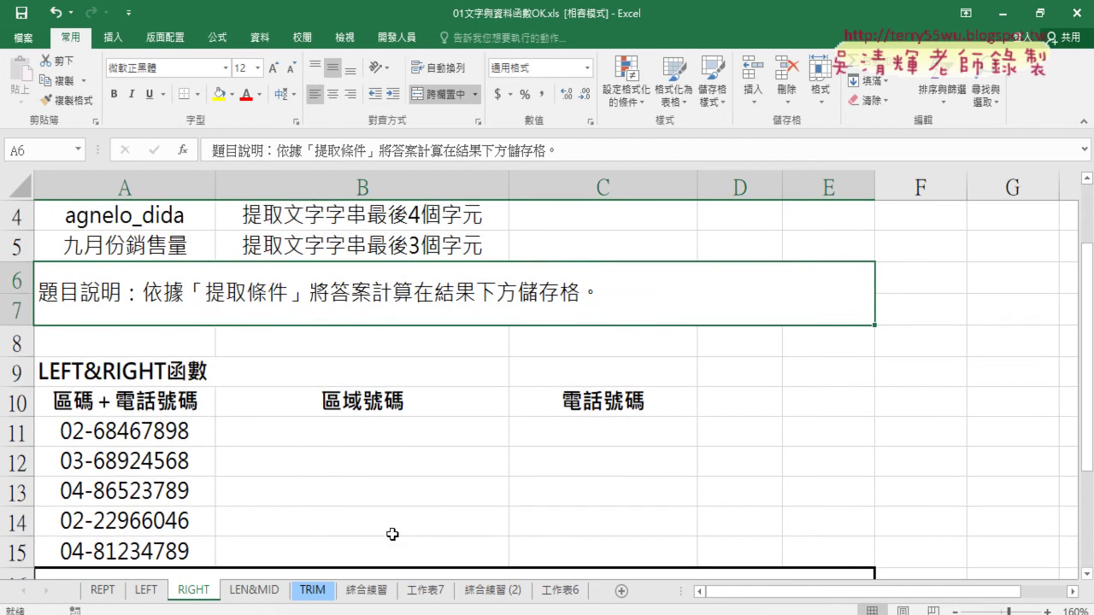
scroll(393, 534, down, 1)
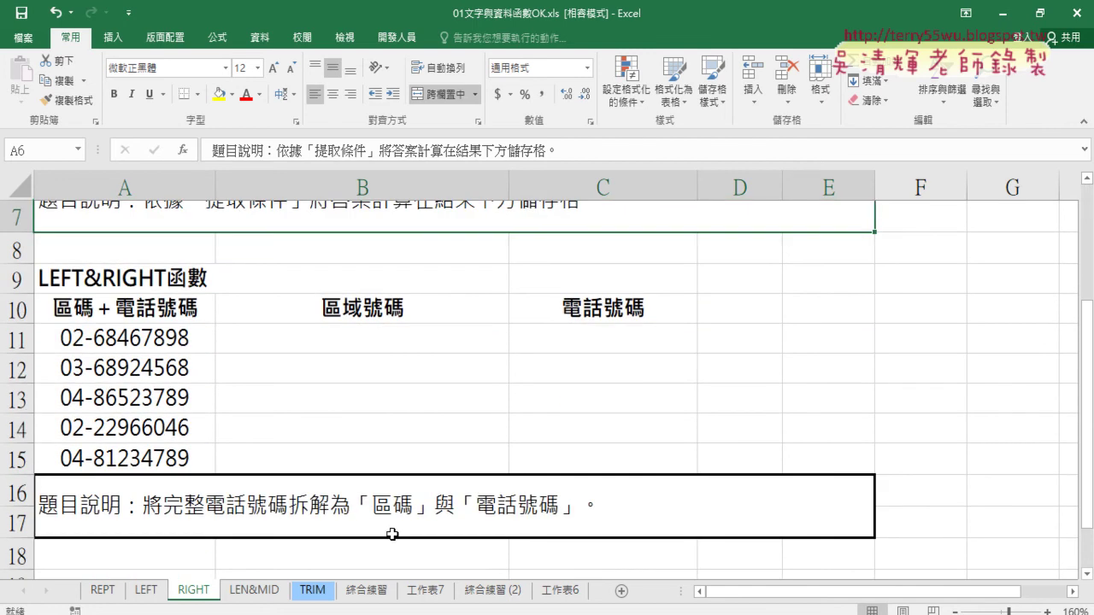
click(312, 589)
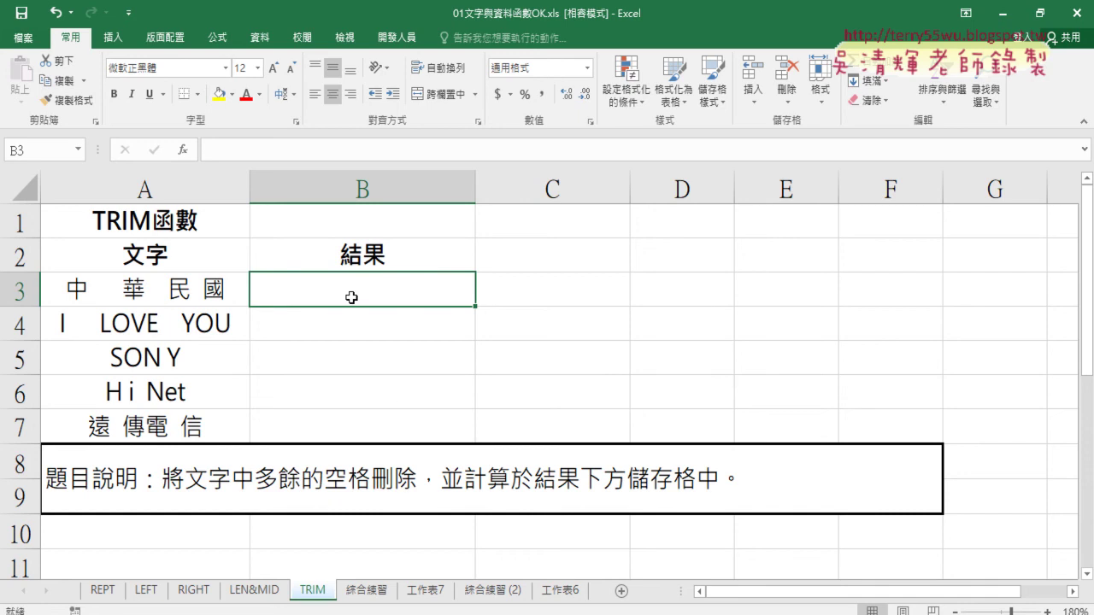
Step: Enter =TRIM(A3) in B3 from the 文字 function category, showing 中華民國
click(182, 150)
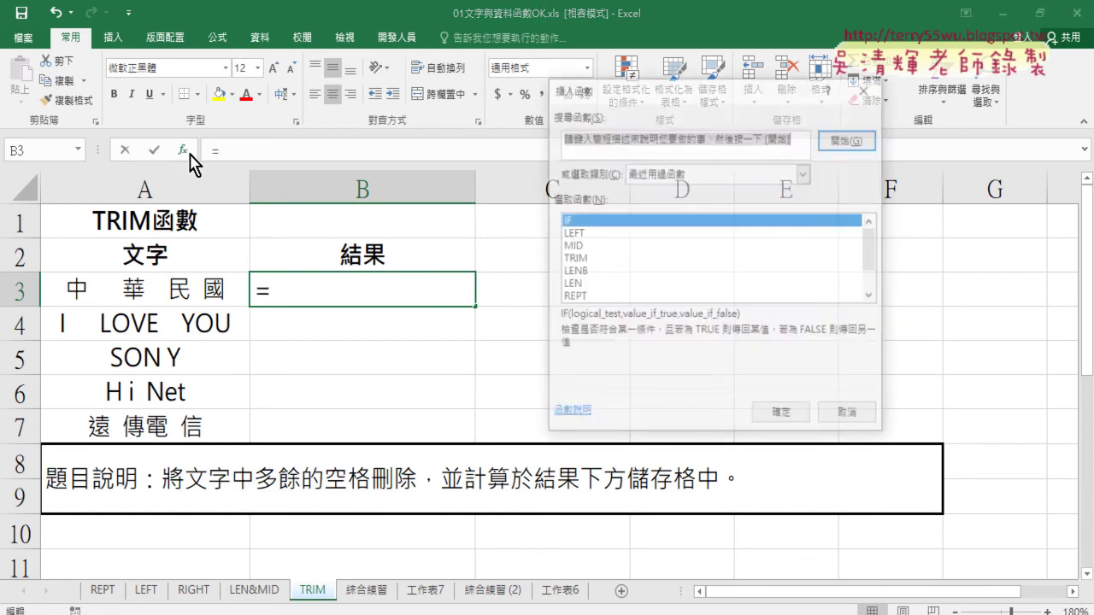
click(647, 174)
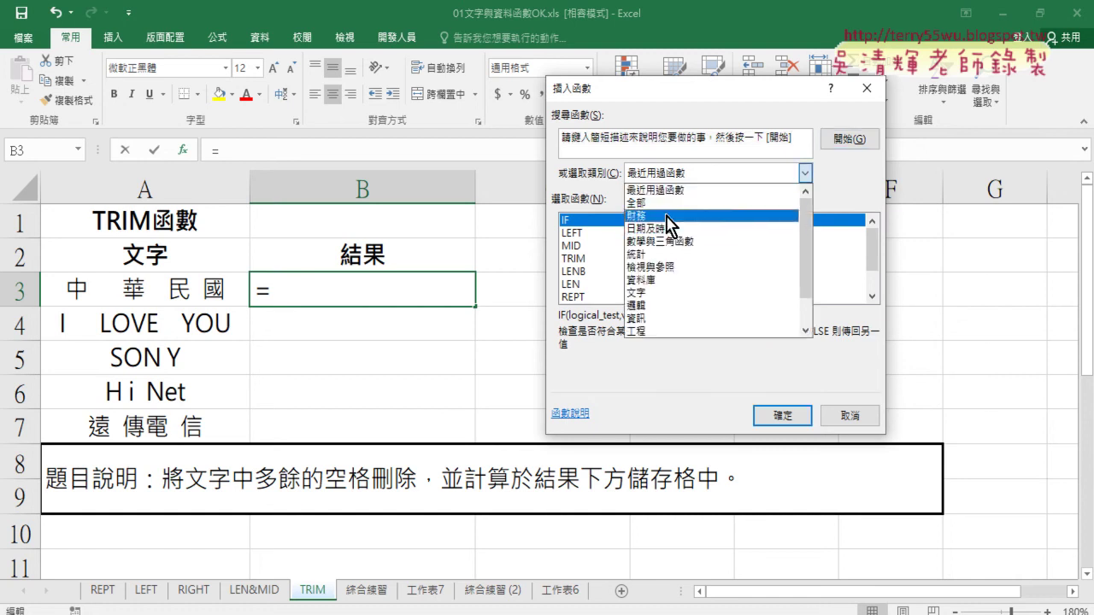
click(658, 292)
drag(872, 236, 877, 284)
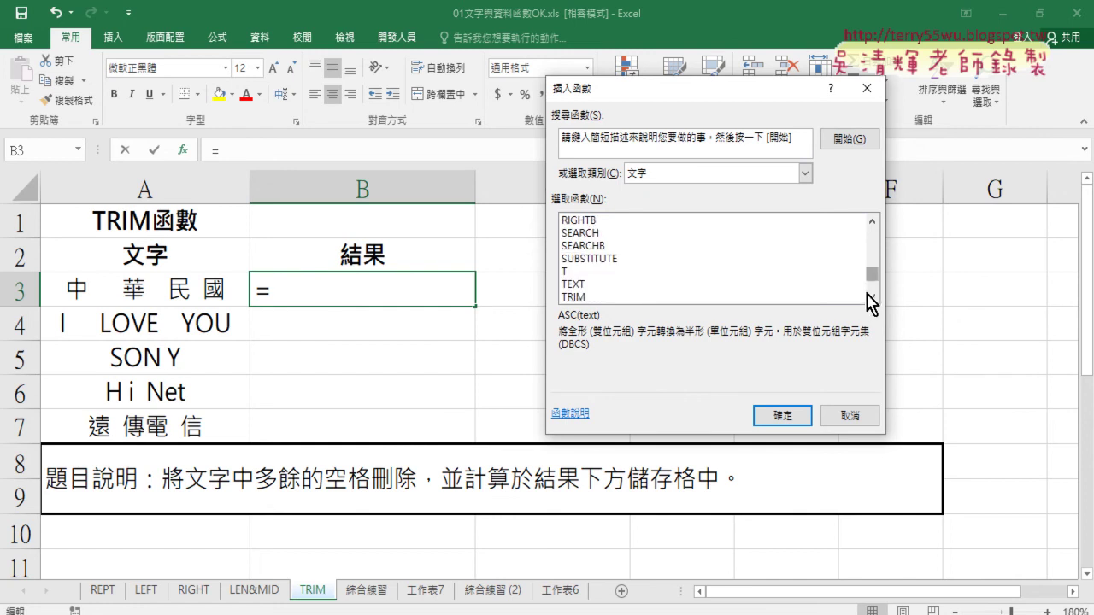
click(630, 296)
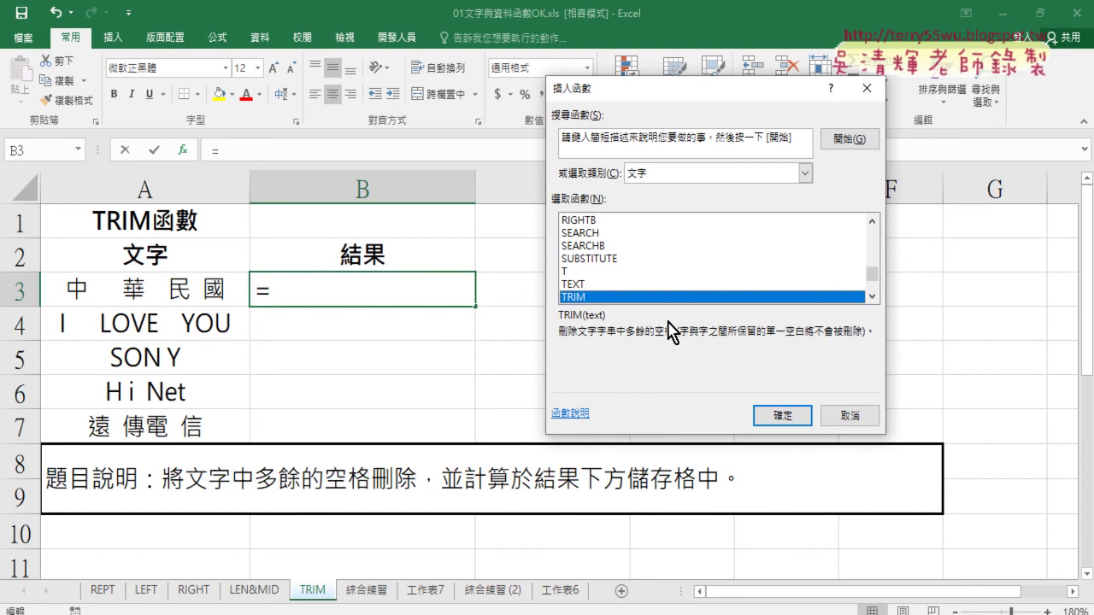
click(792, 415)
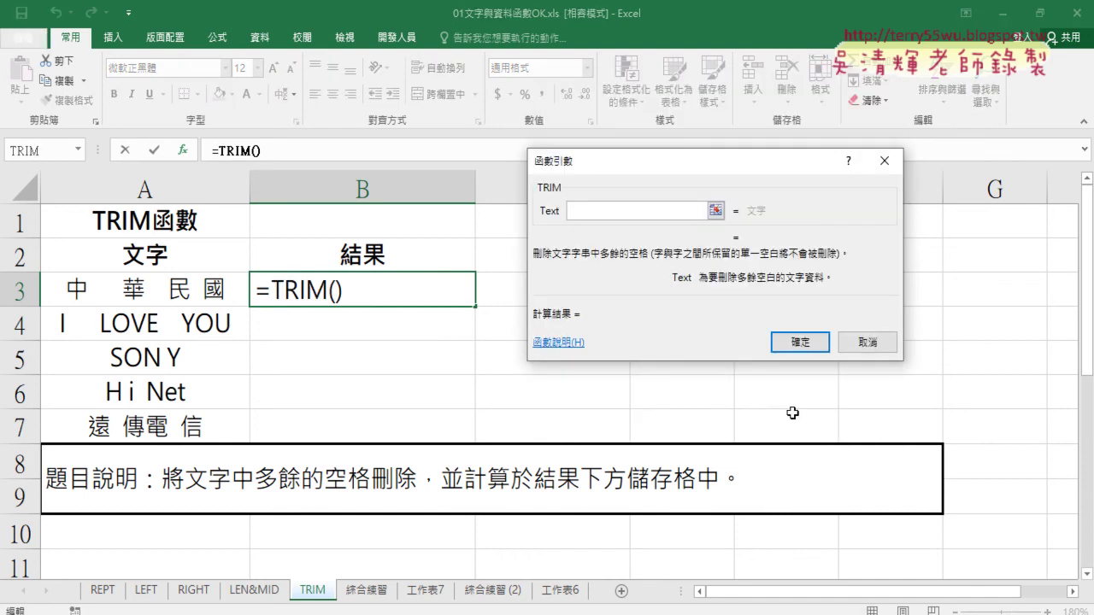
click(201, 295)
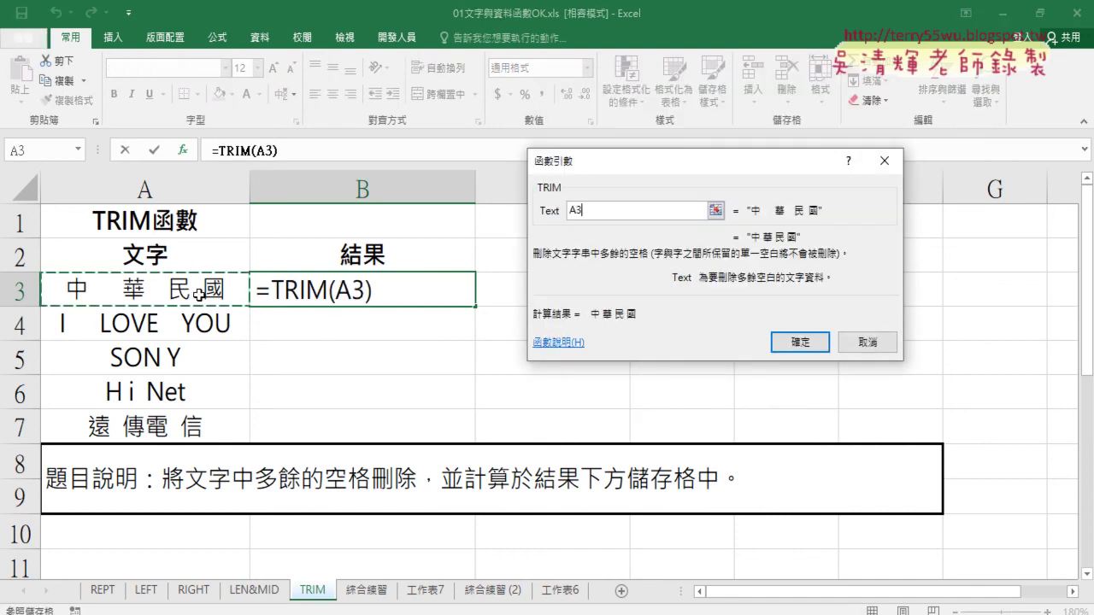
click(801, 343)
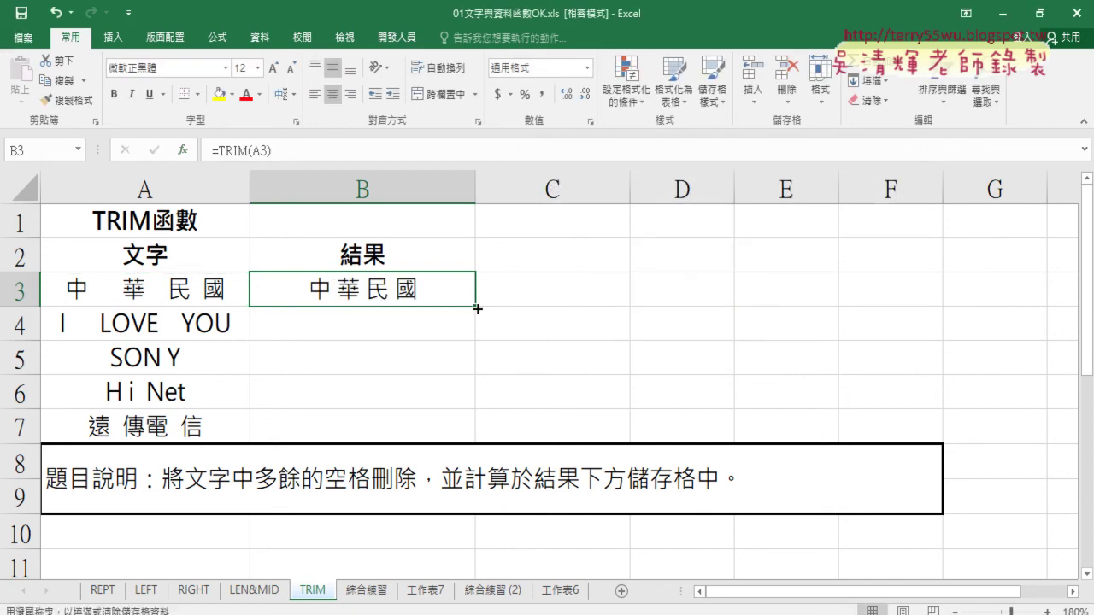
Step: Fill B3's TRIM formula down to B7 and select C3
drag(477, 309, 475, 441)
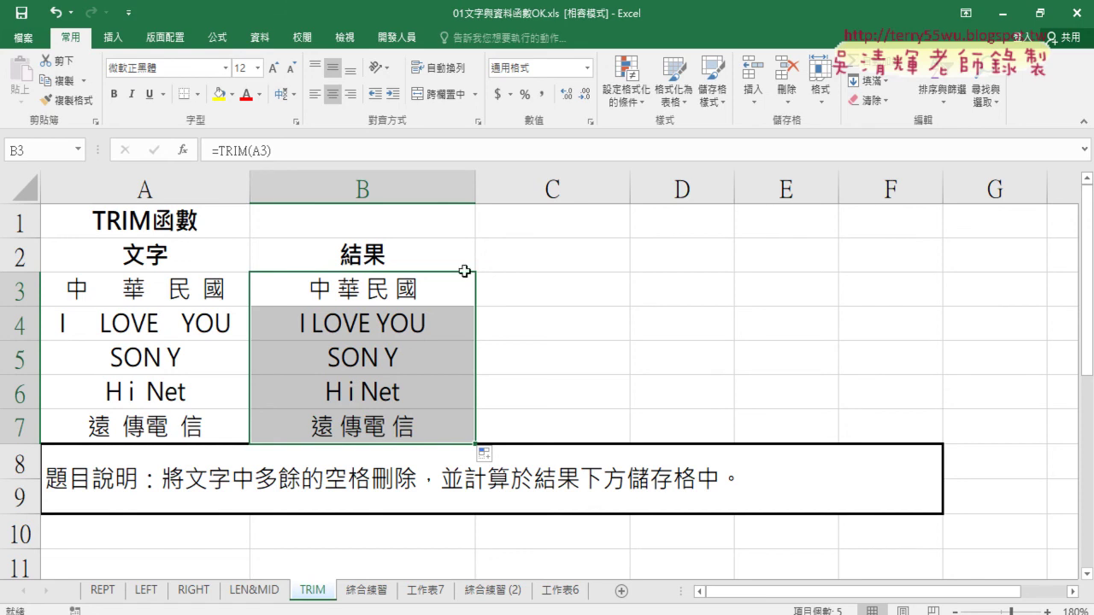
click(567, 300)
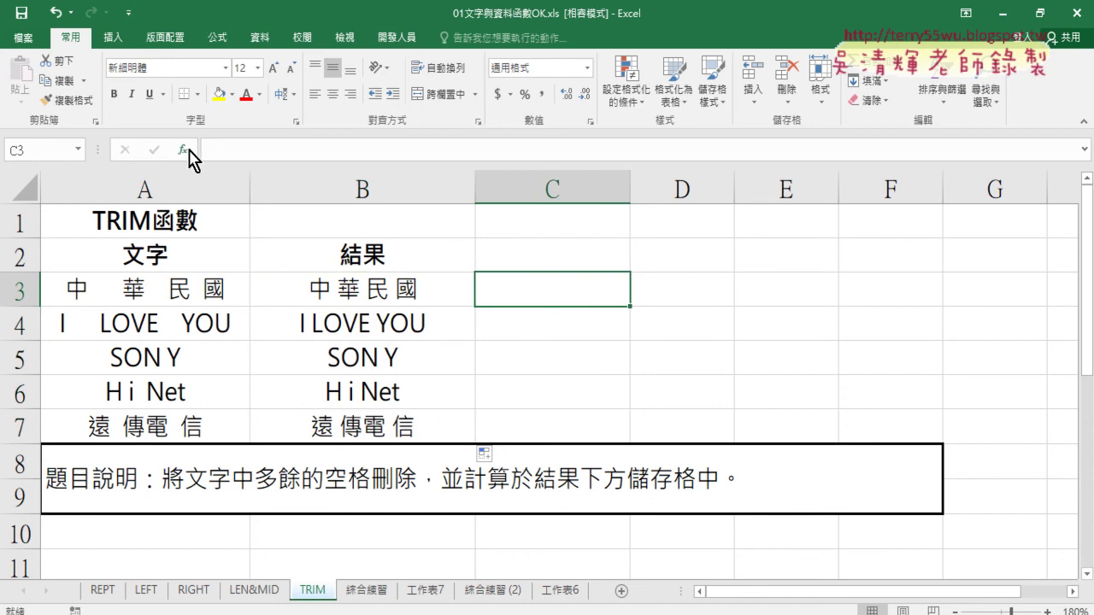
Step: Choose SUBSTITUTE for C3 in Insert Function and set its Text argument to A3
click(183, 151)
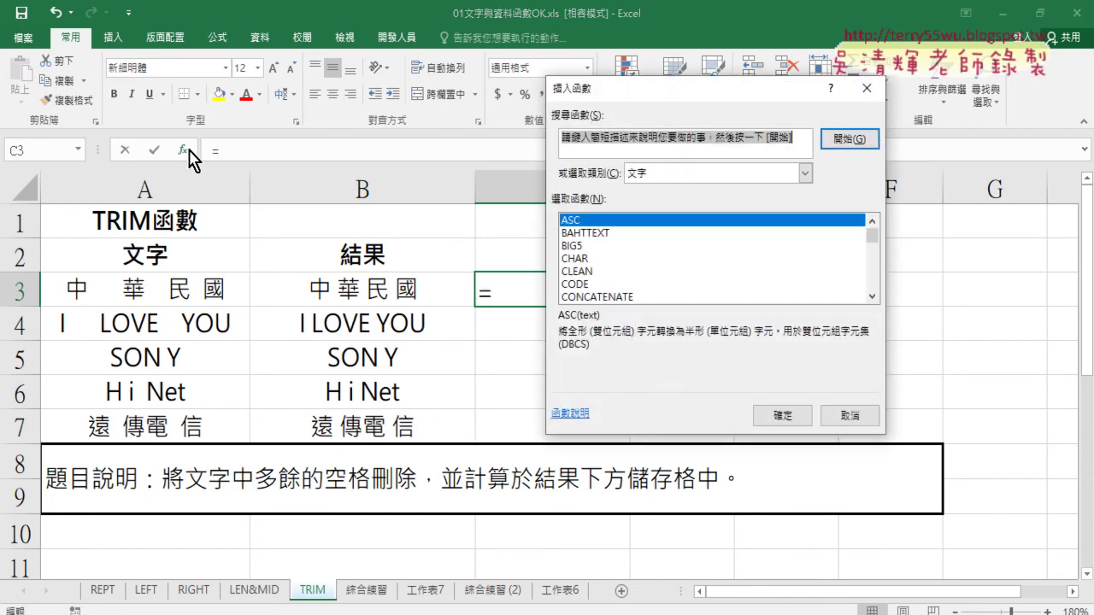
click(871, 269)
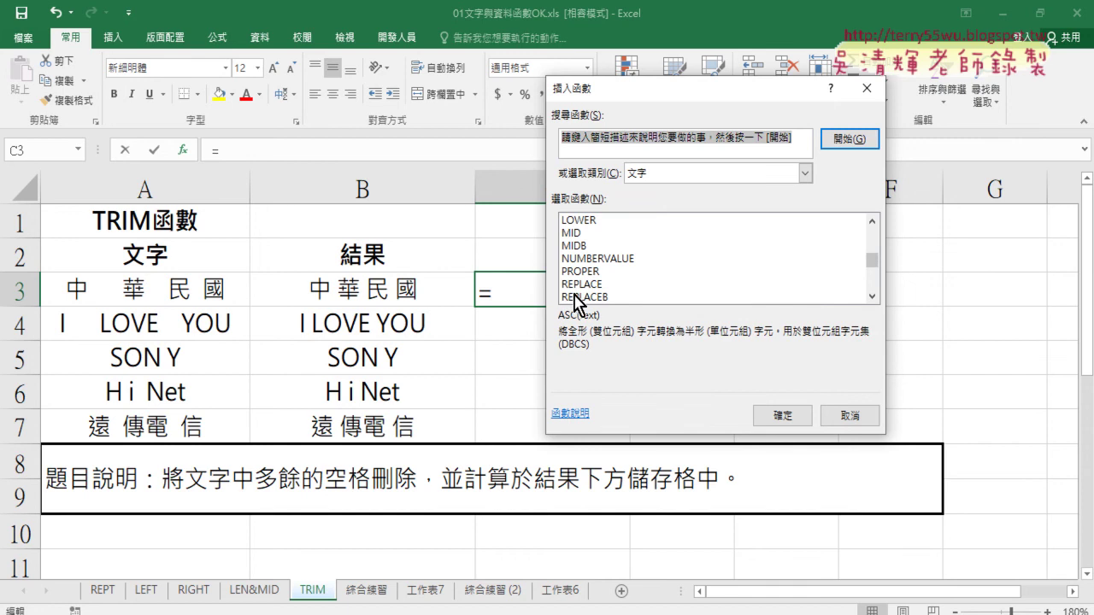
click(583, 285)
click(872, 282)
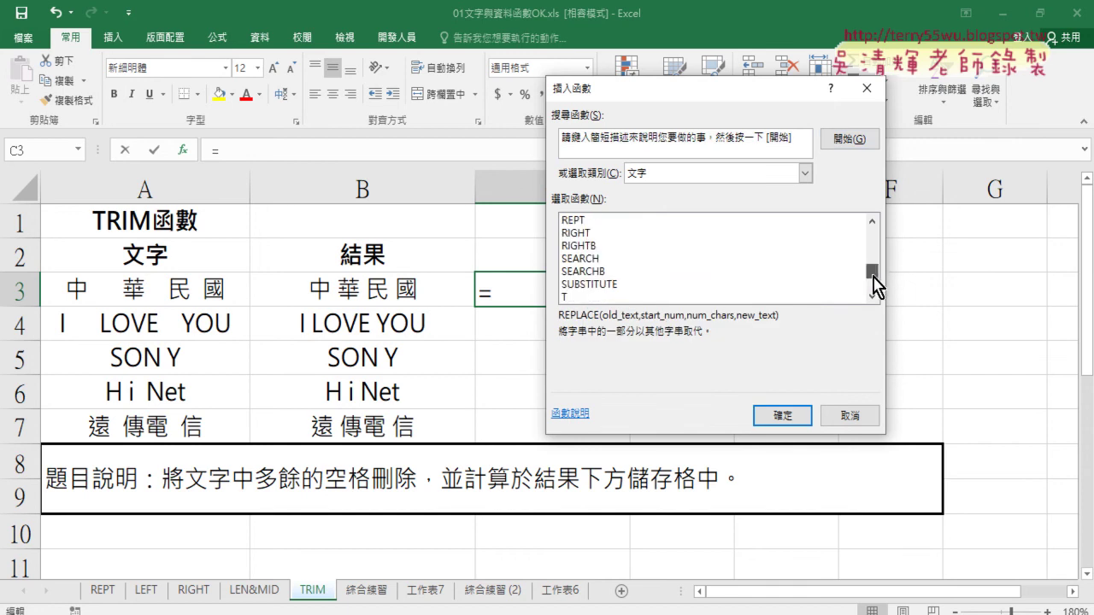
click(608, 285)
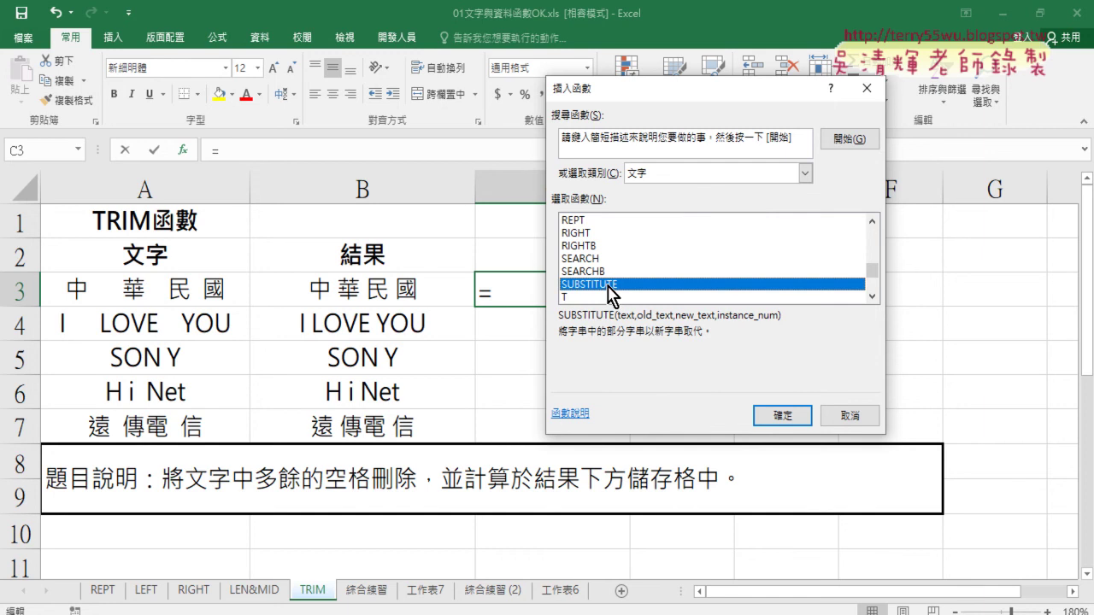
click(782, 415)
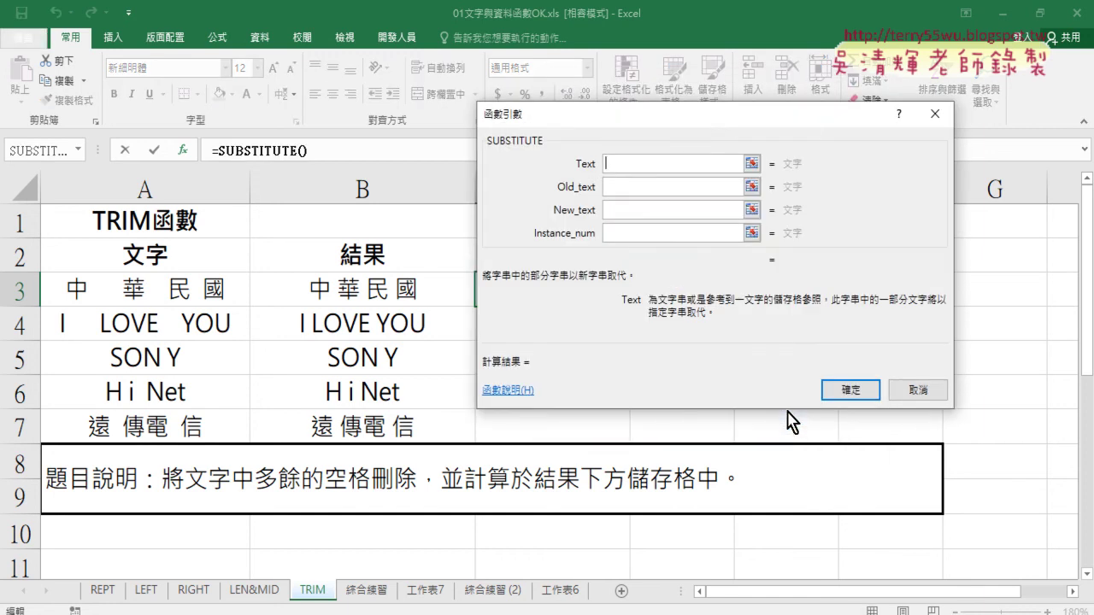
drag(658, 117, 752, 156)
click(188, 295)
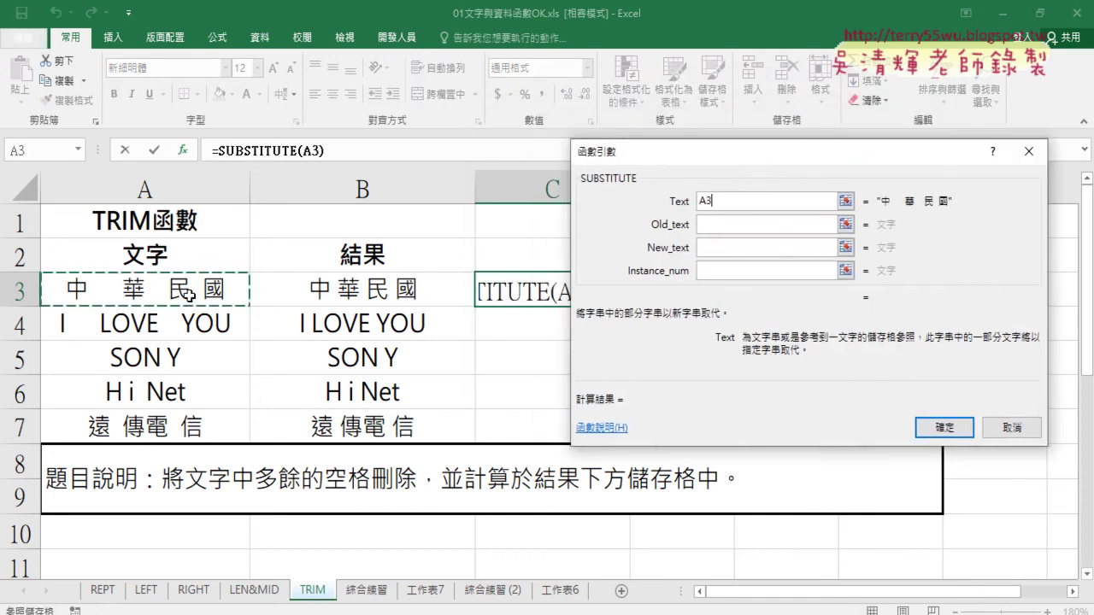
Step: Set Old_text to " " and New_text to "", correcting both entries along the way
click(799, 225)
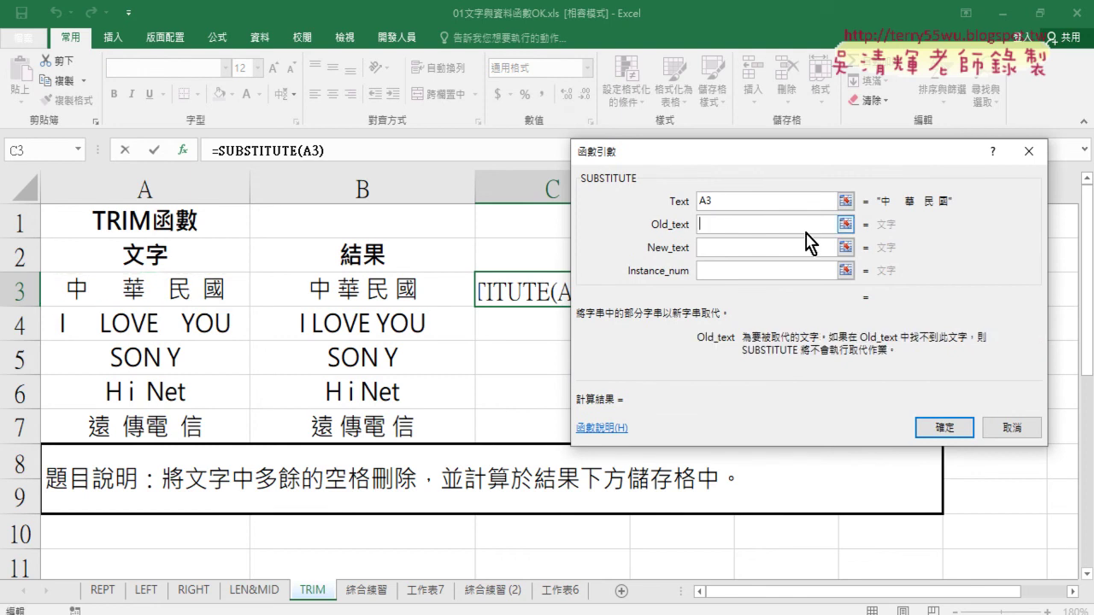
text(" ")
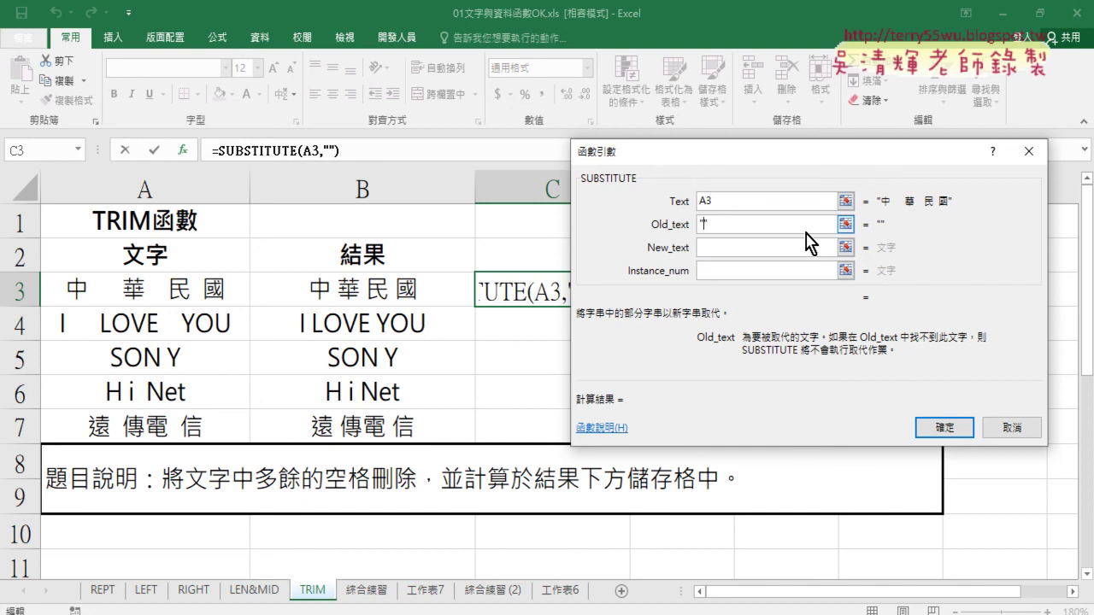
key(Left)
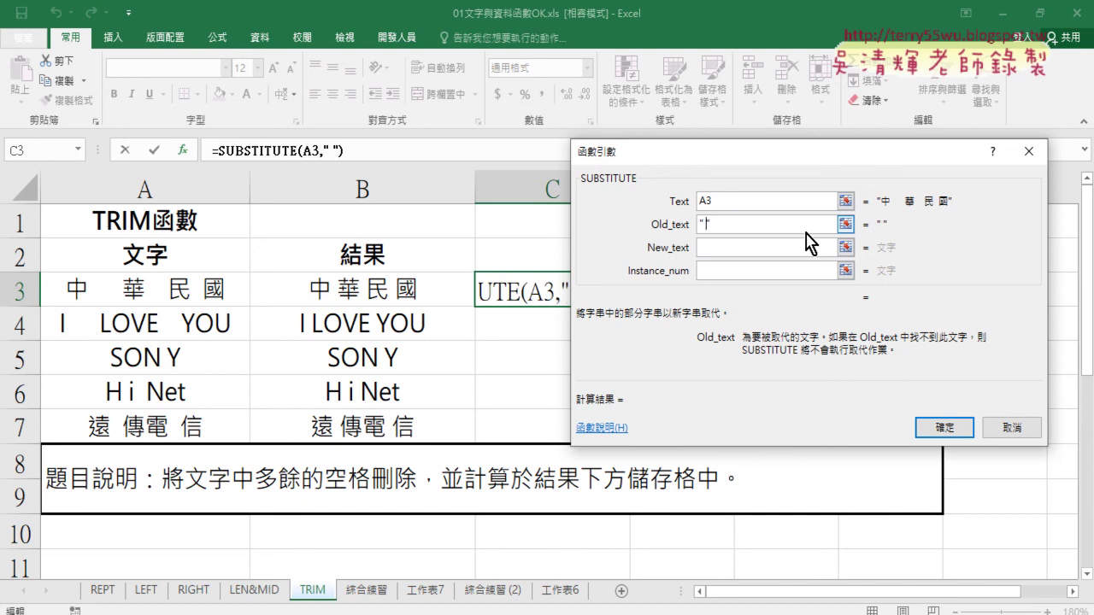
click(728, 247)
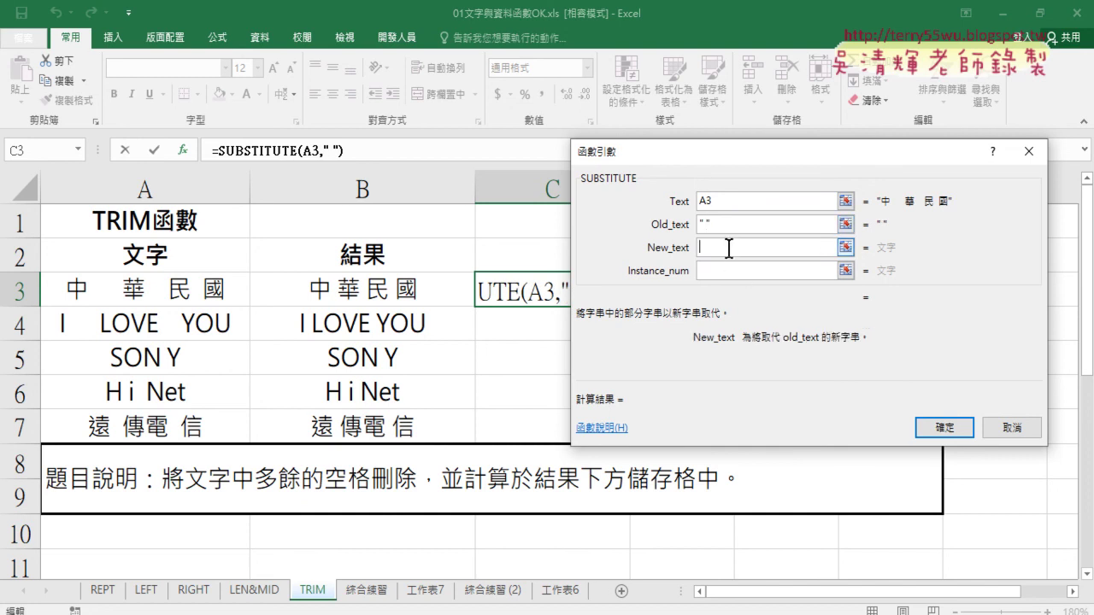
text("")
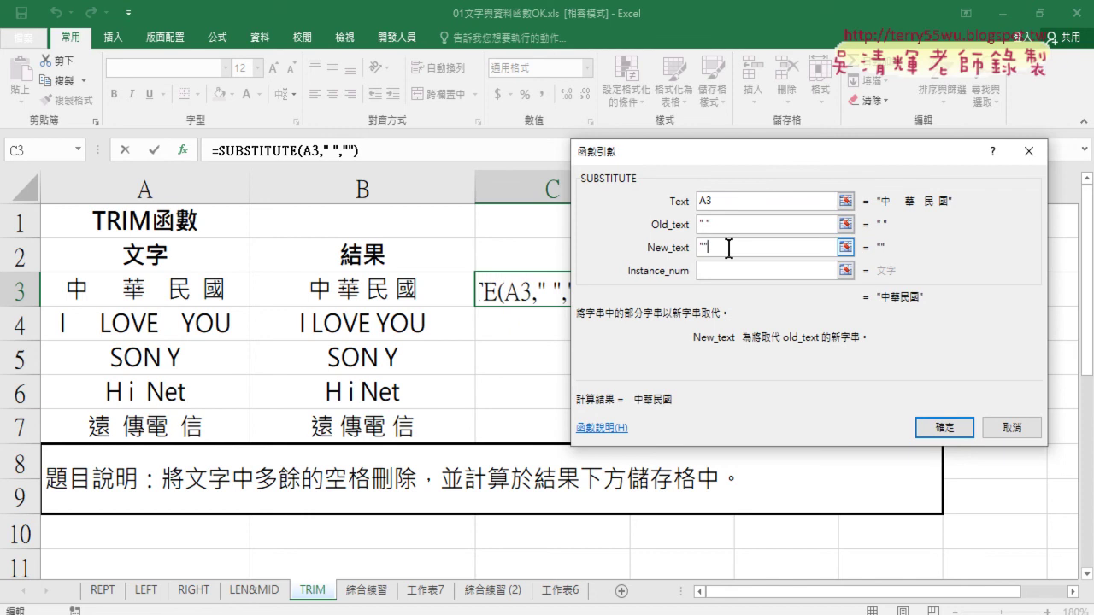
click(725, 224)
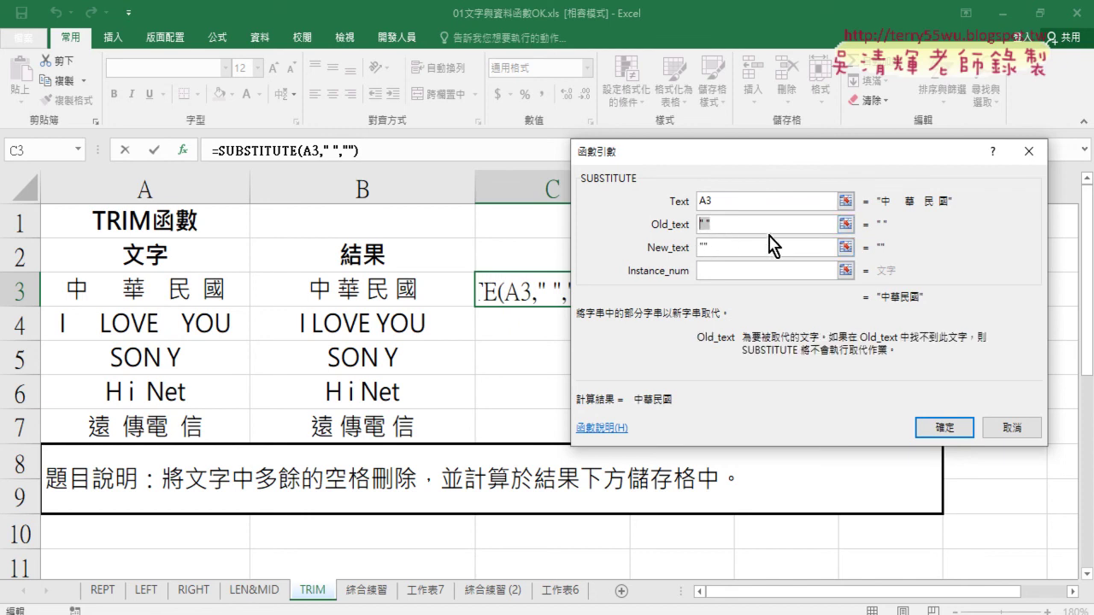
key(BackSpace)
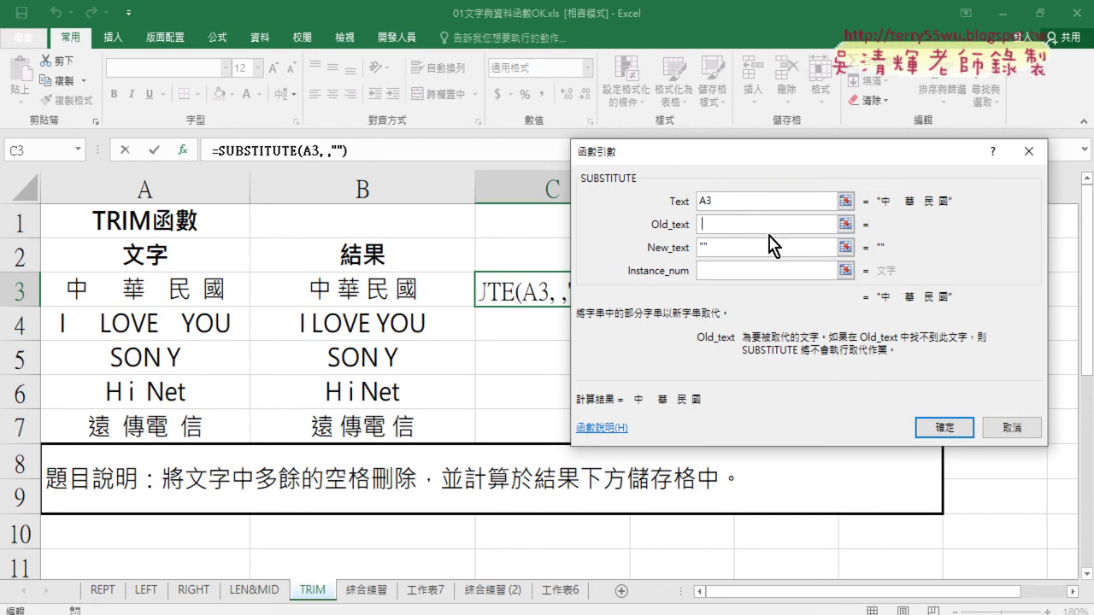
key(BackSpace)
text(" )
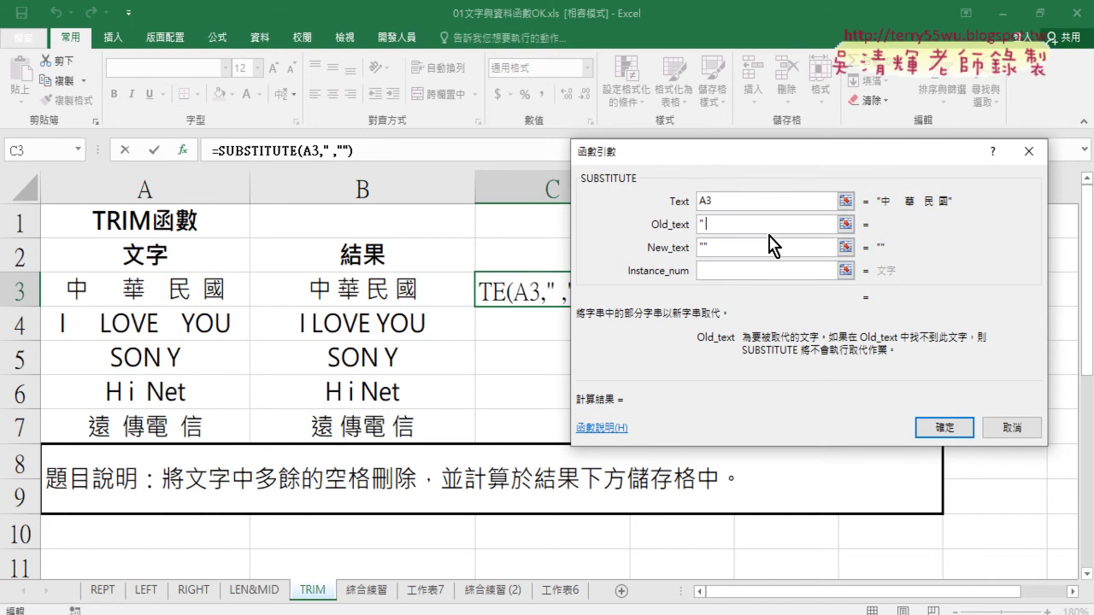
text(")
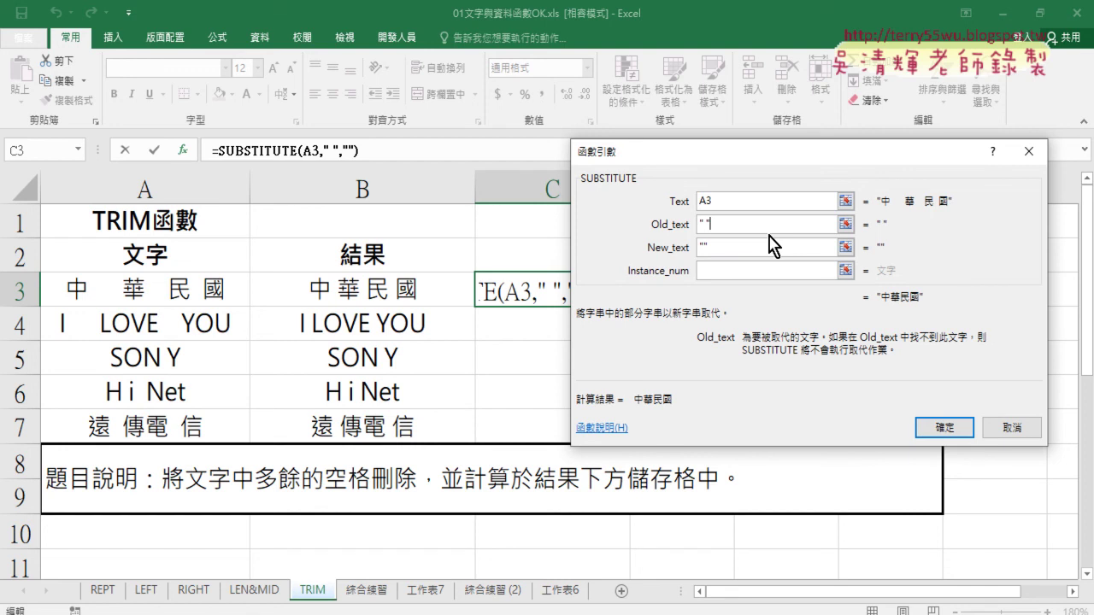
double_click(701, 247)
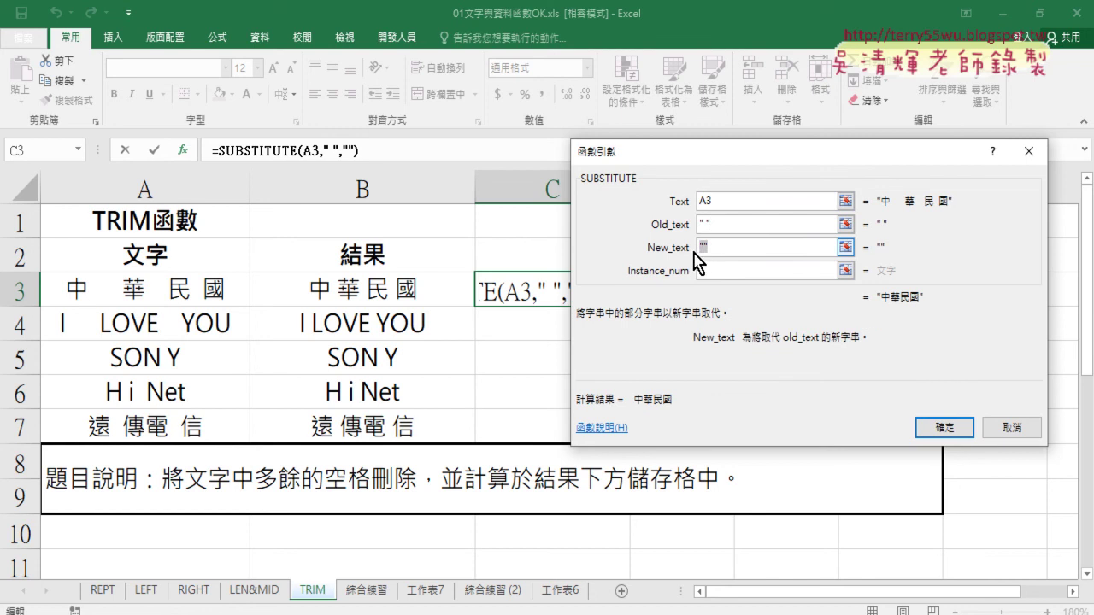
key(BackSpace)
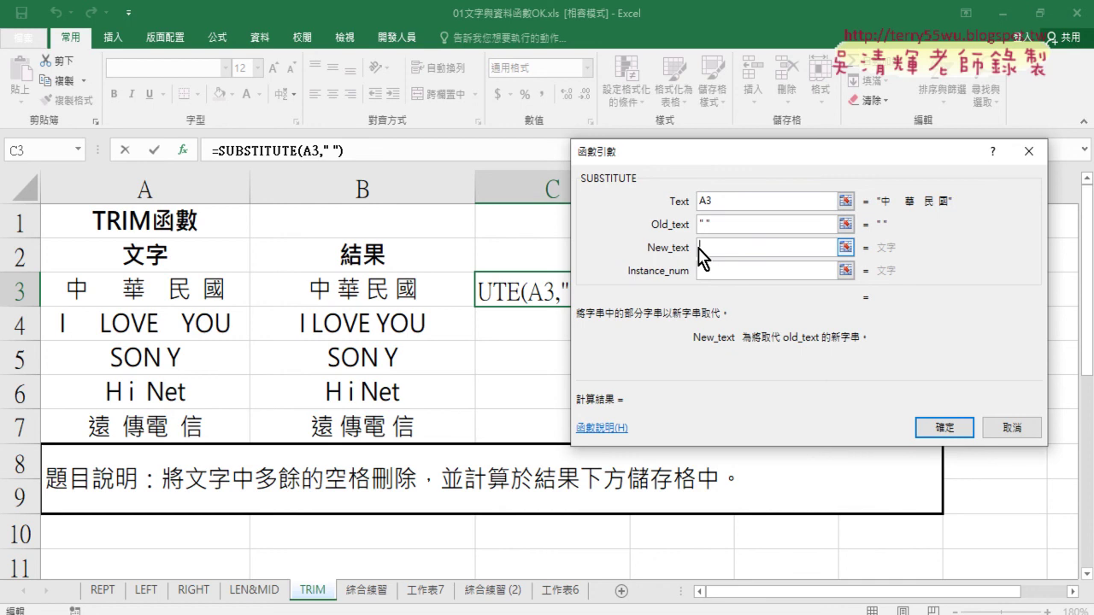
text("")
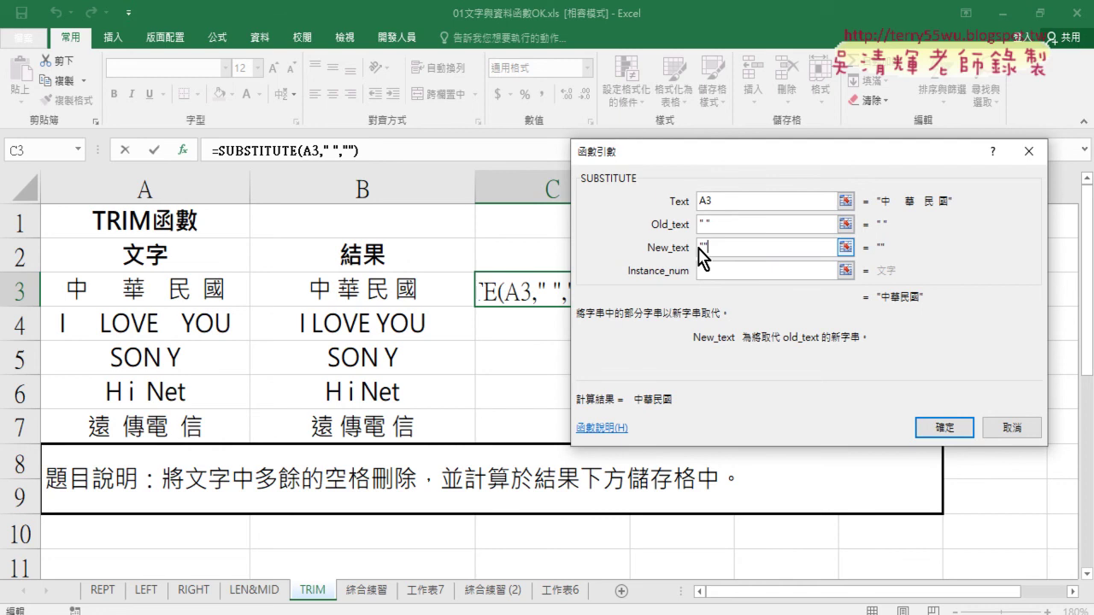
click(774, 272)
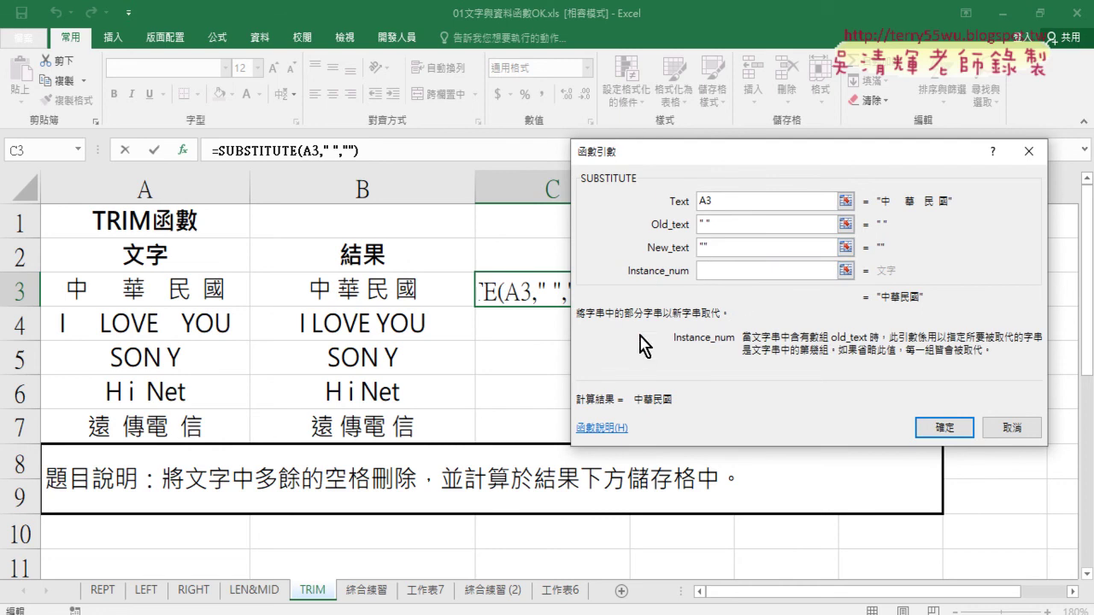
click(716, 248)
Step: Confirm C3's SUBSTITUTE formula, fill it down to C7, and start a function in D3
click(944, 428)
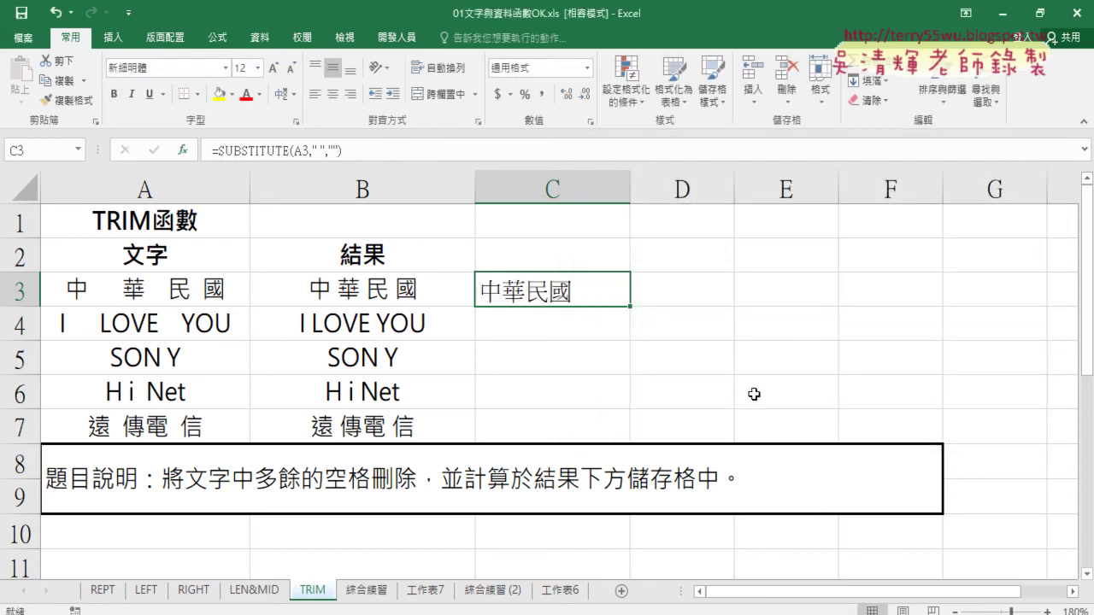
drag(630, 306, 629, 452)
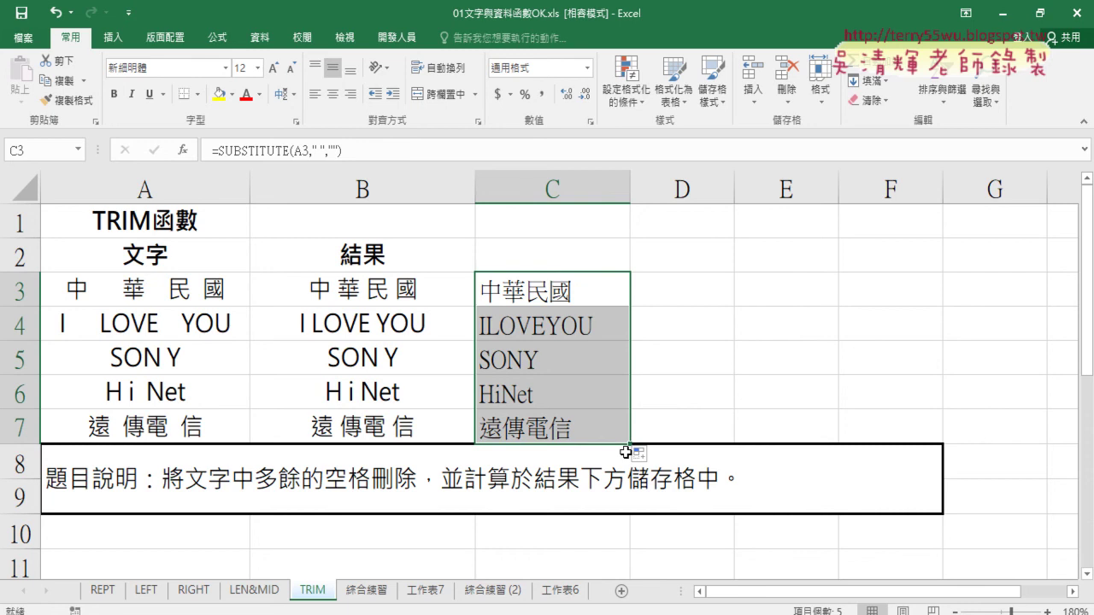
click(679, 290)
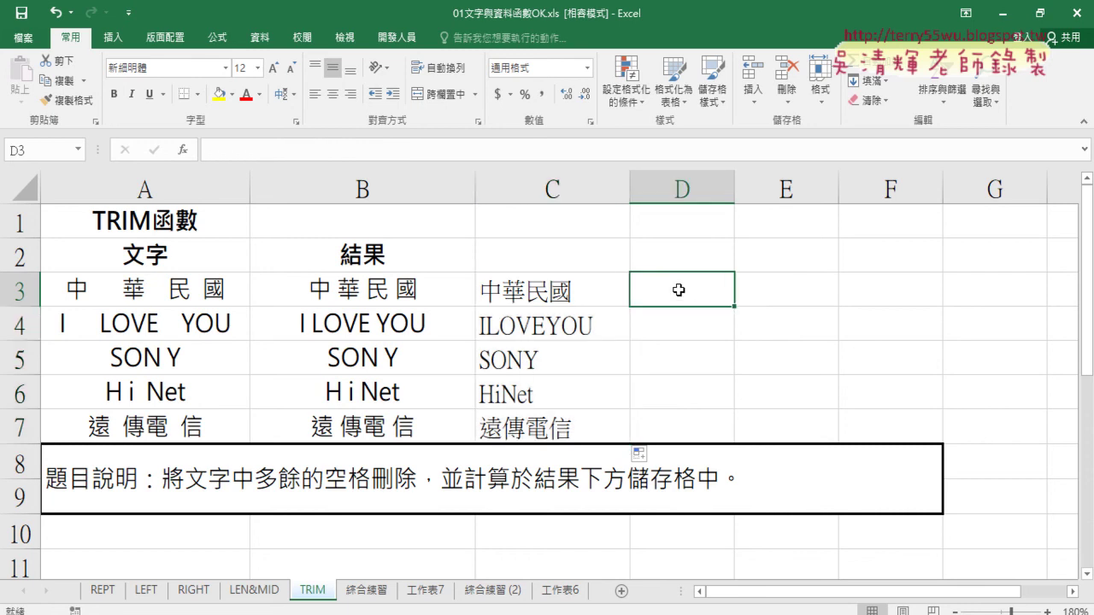
click(182, 149)
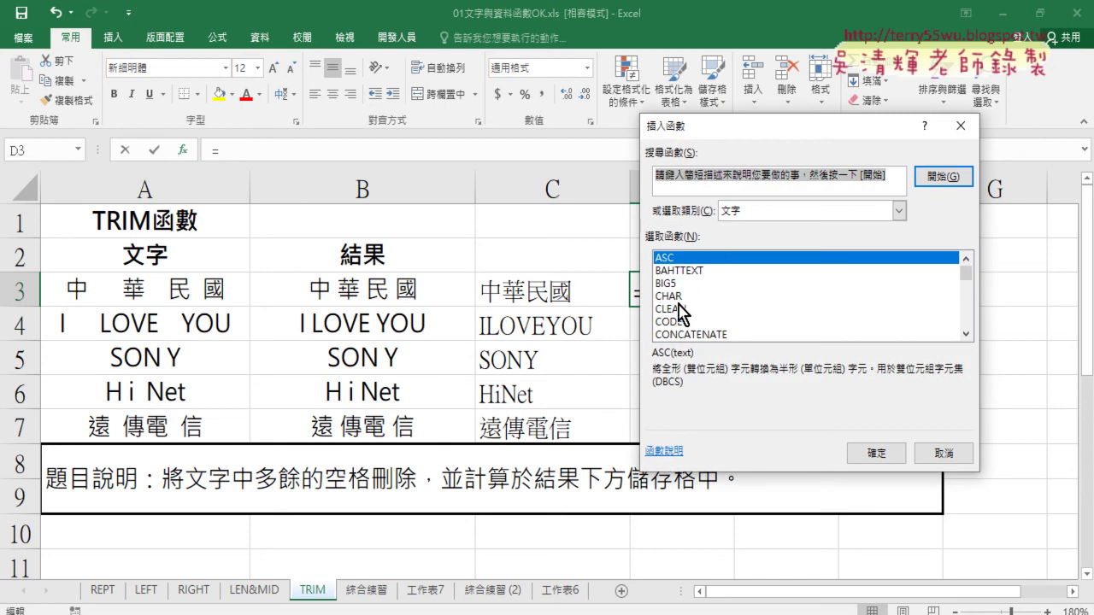
Step: Enter =CODE(A3) in D3, returning 42148
click(682, 323)
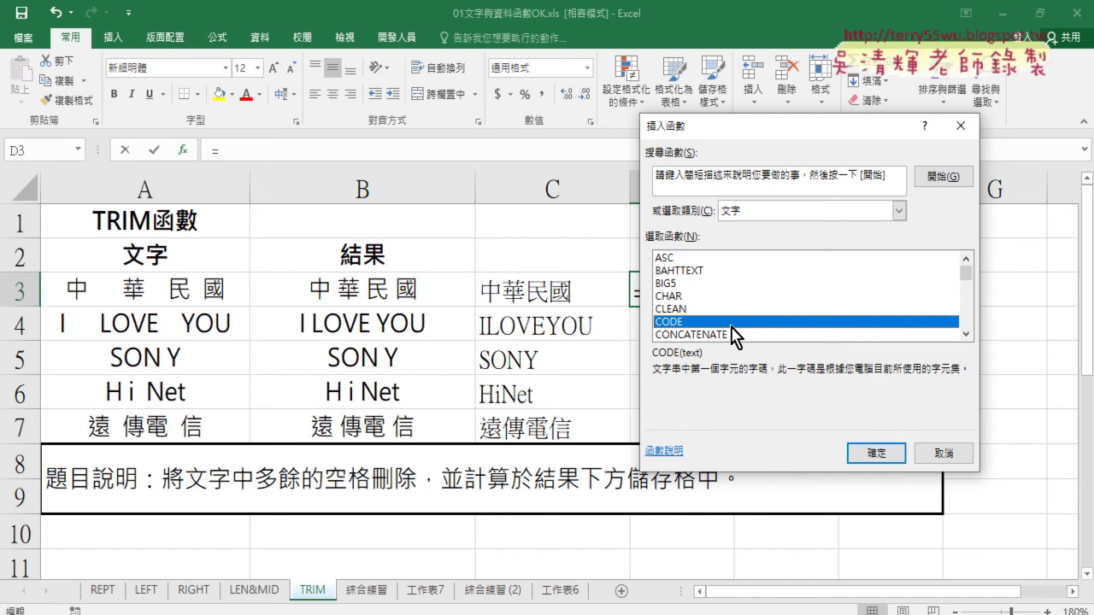
click(869, 452)
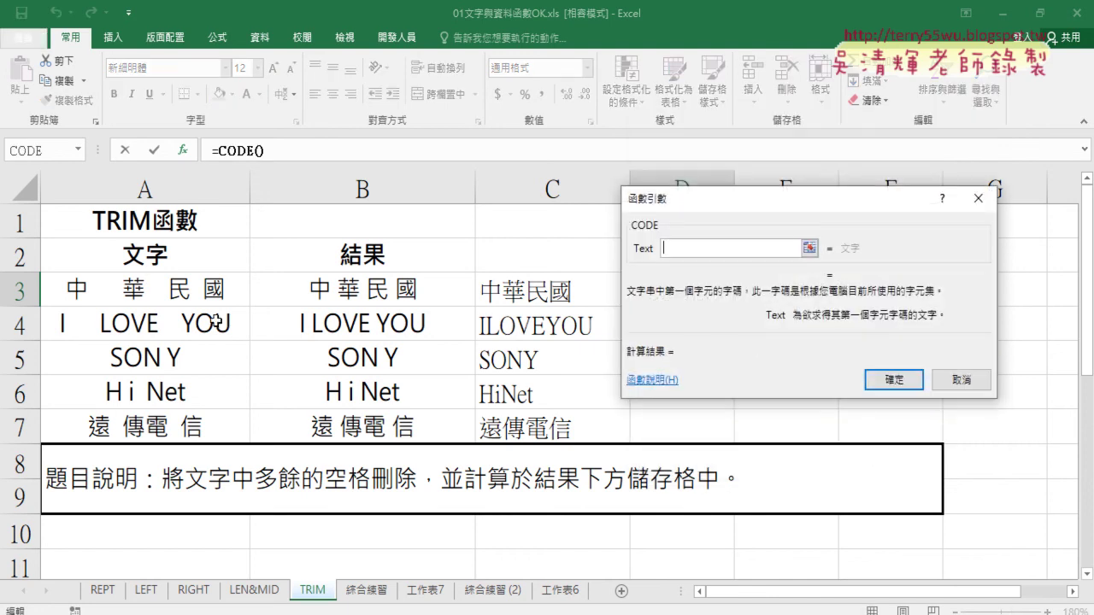
click(144, 294)
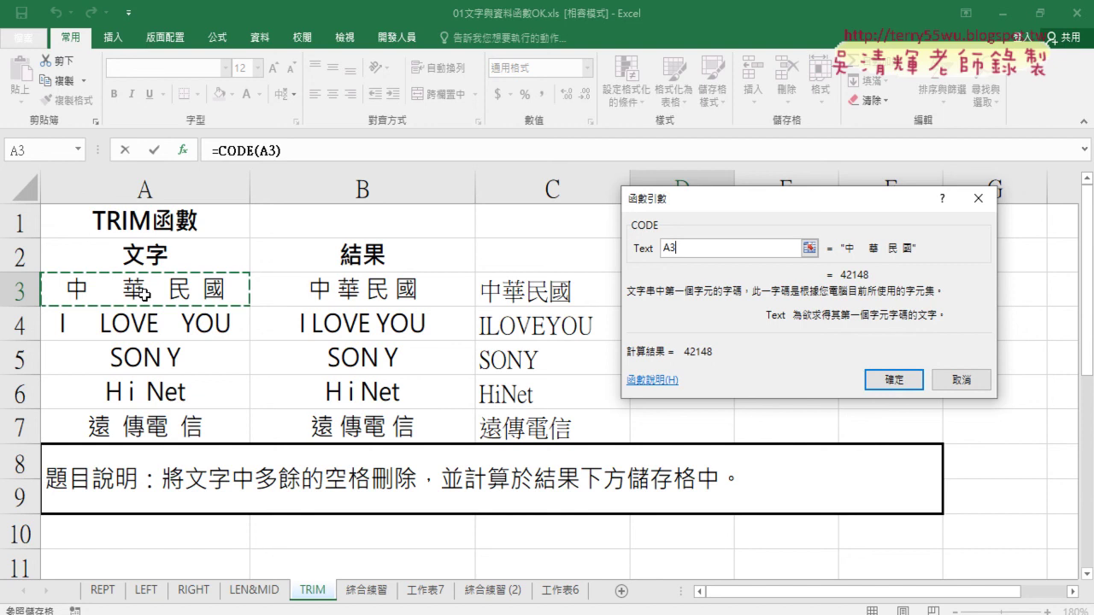
click(894, 379)
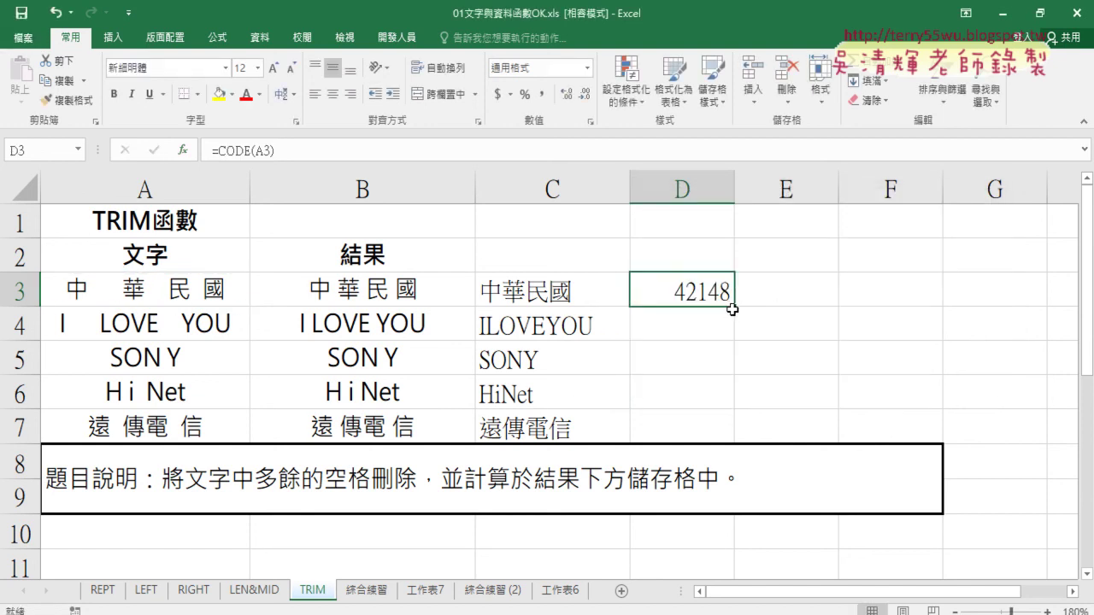
Step: Fill D3's CODE formula down to D7, returning 73, 83, 72 and 48055
drag(733, 305, 723, 429)
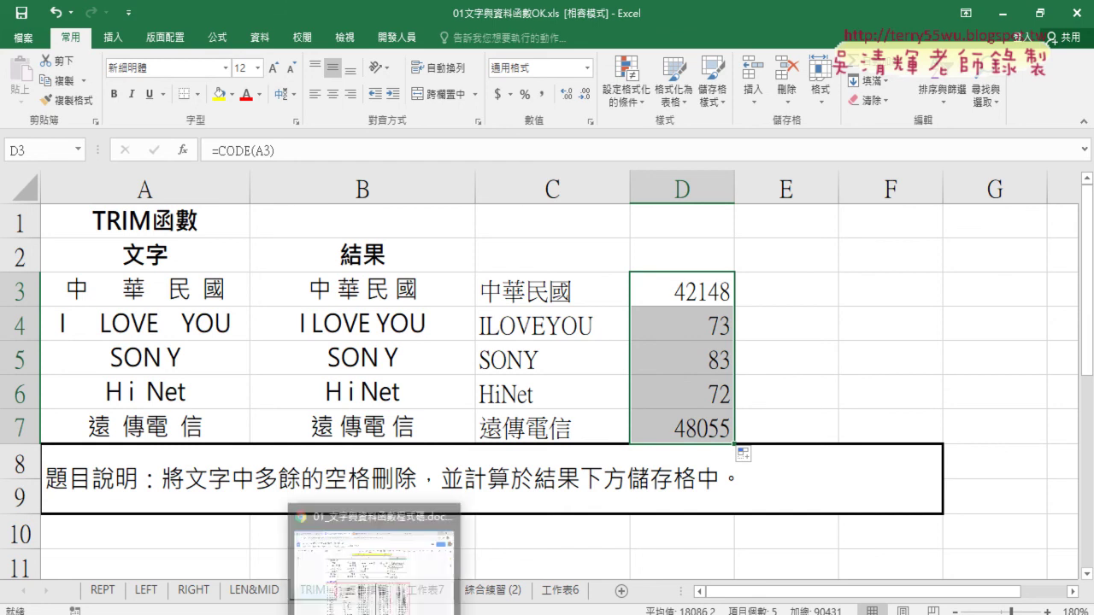
Step: Search Google for ASCII in a new Chrome tab
click(376, 603)
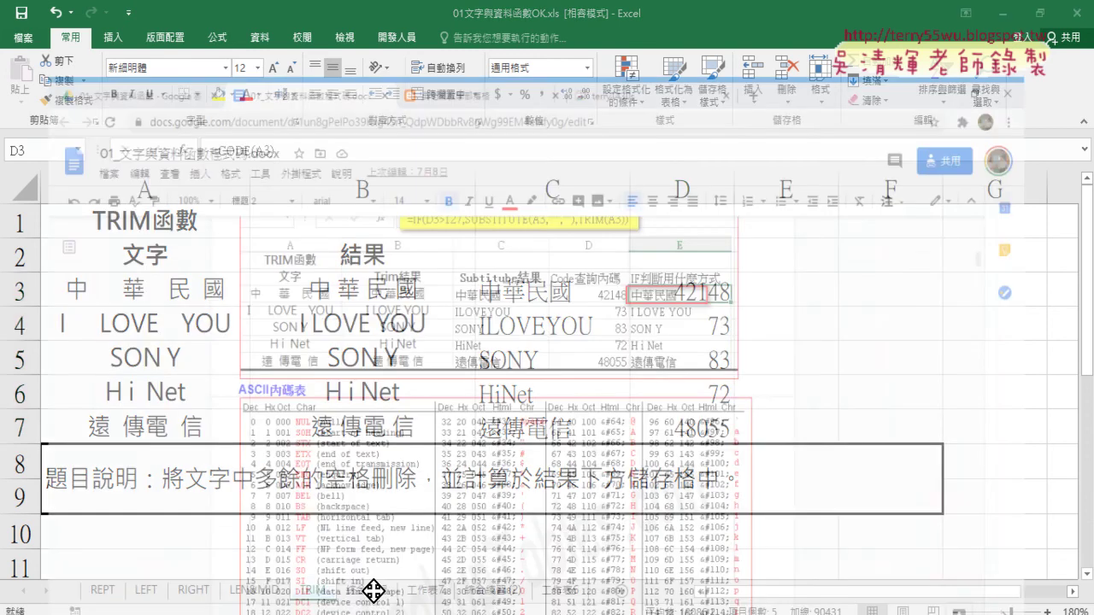
click(793, 14)
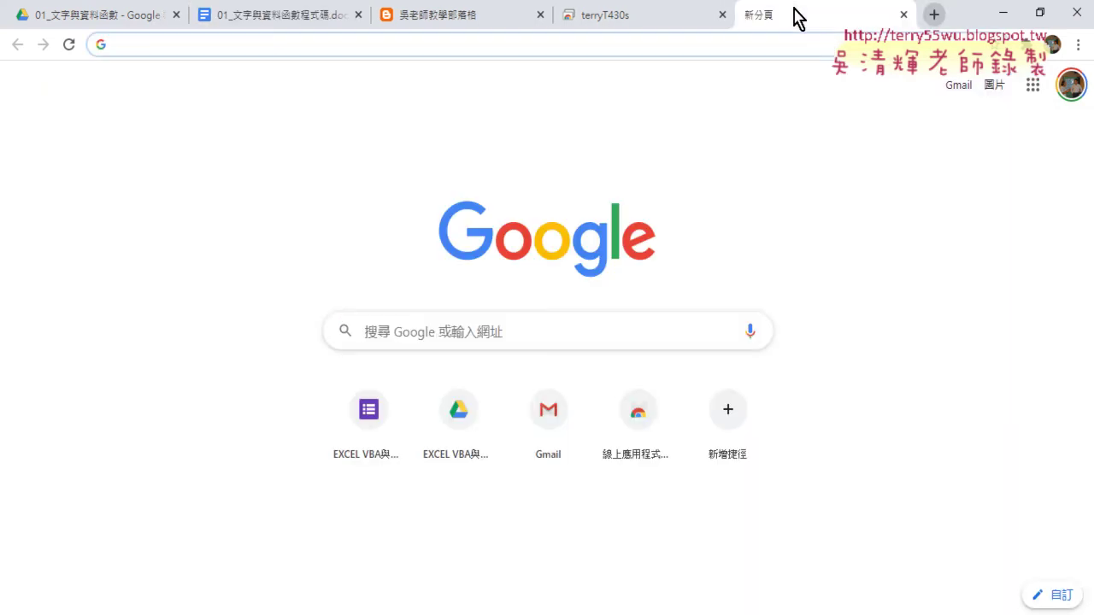
text(AS)
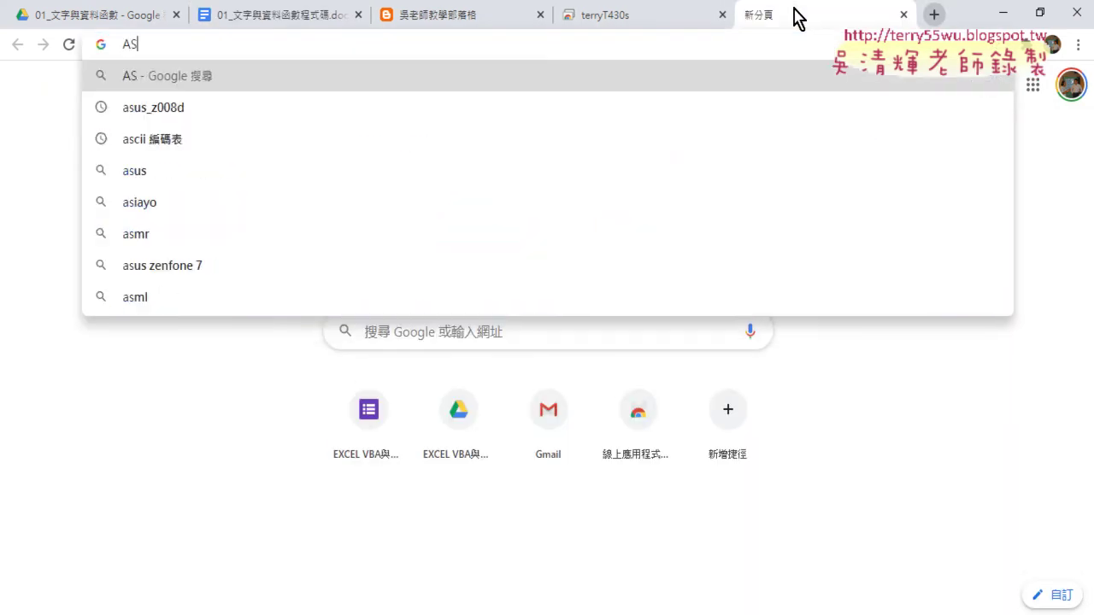
text(CI)
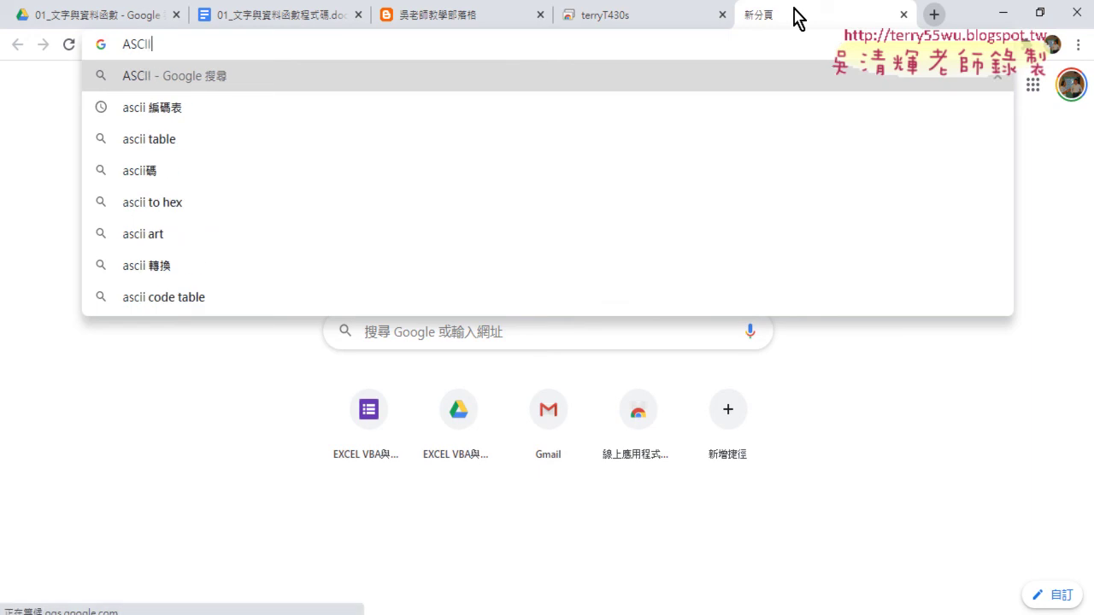
text(I)
key(Return)
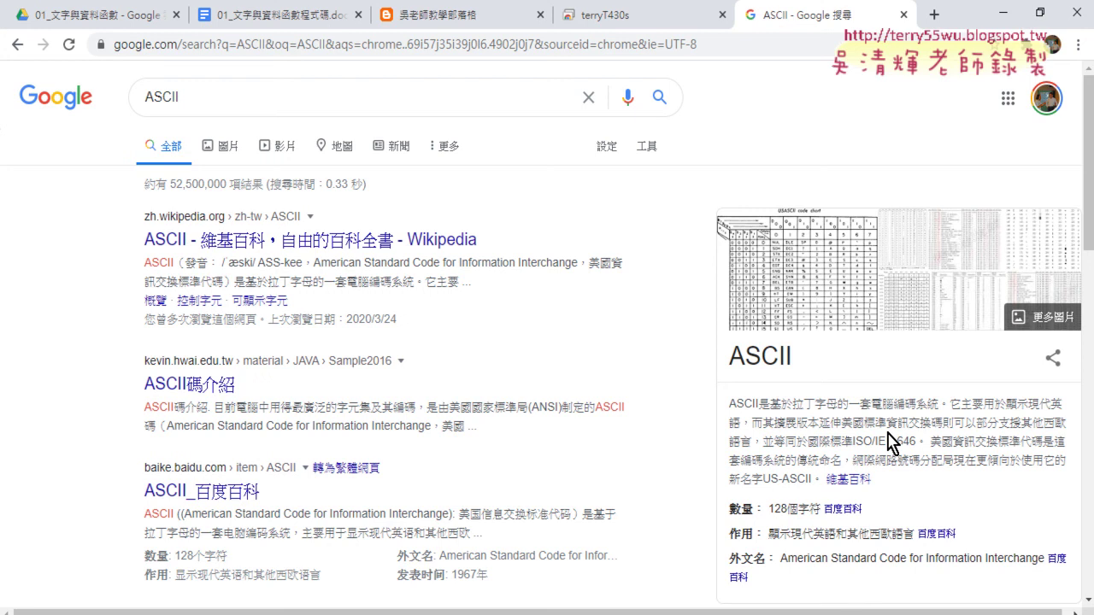
Step: Look up ASCII code table images in Google Images, then minimize Chrome to return to Excel
click(805, 281)
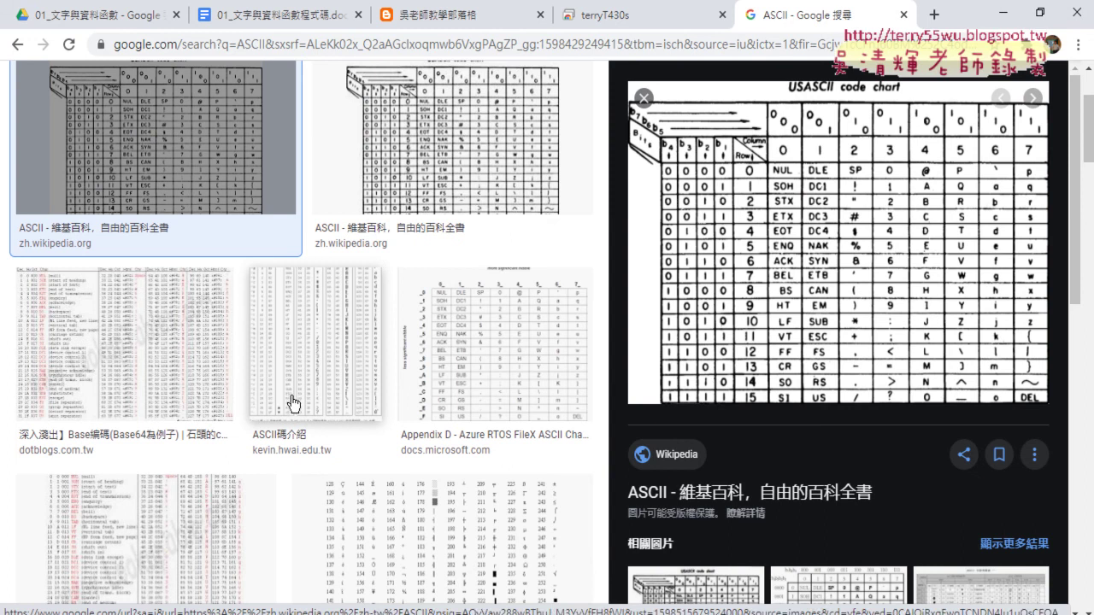
click(162, 560)
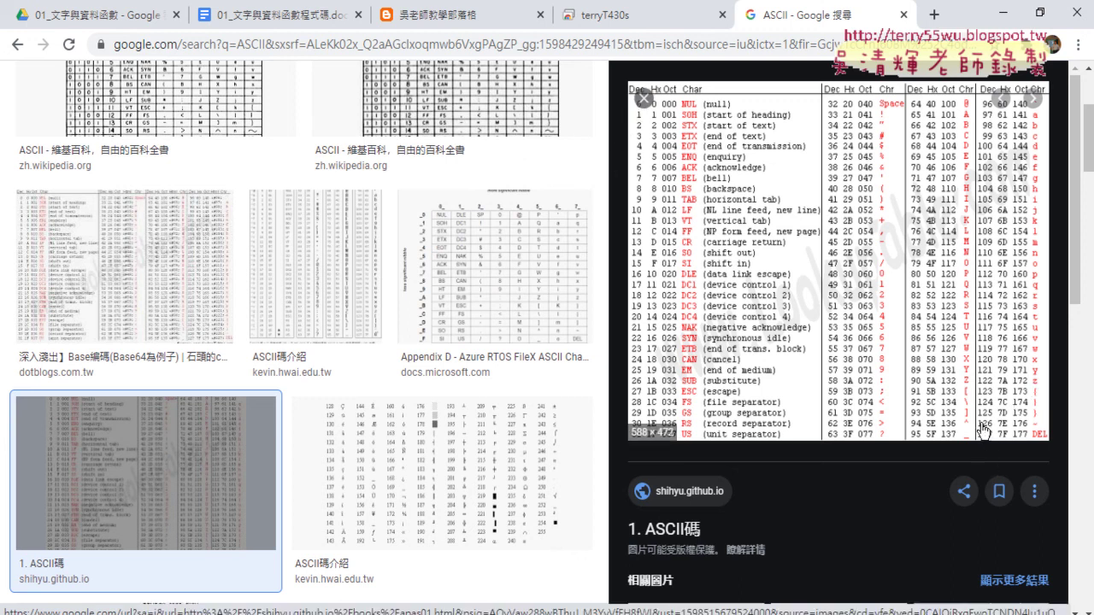
mouse_move(837, 248)
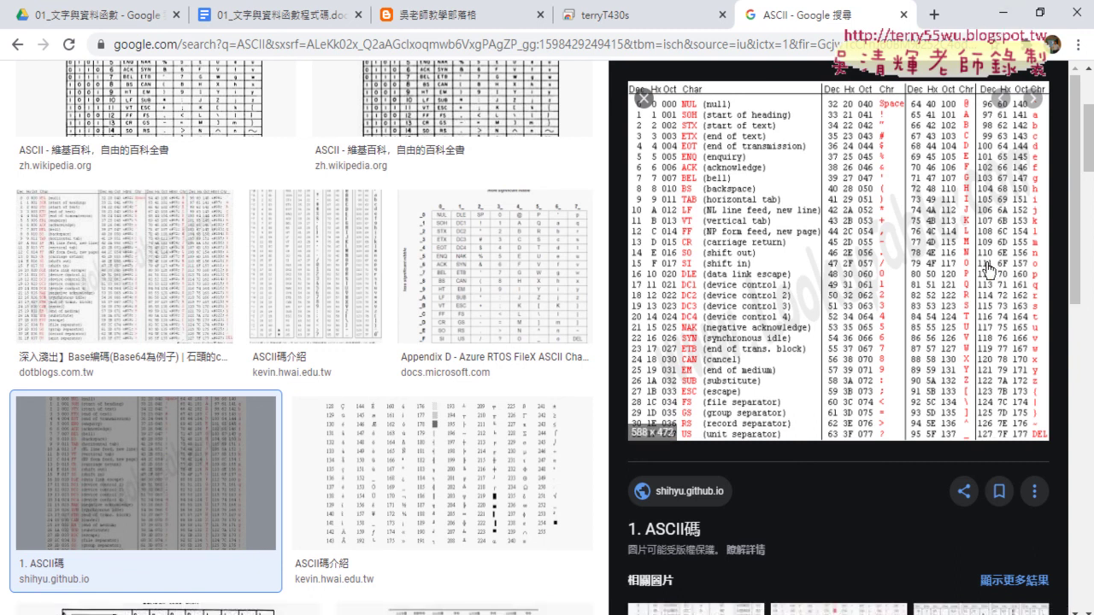
mouse_move(918, 128)
click(1004, 19)
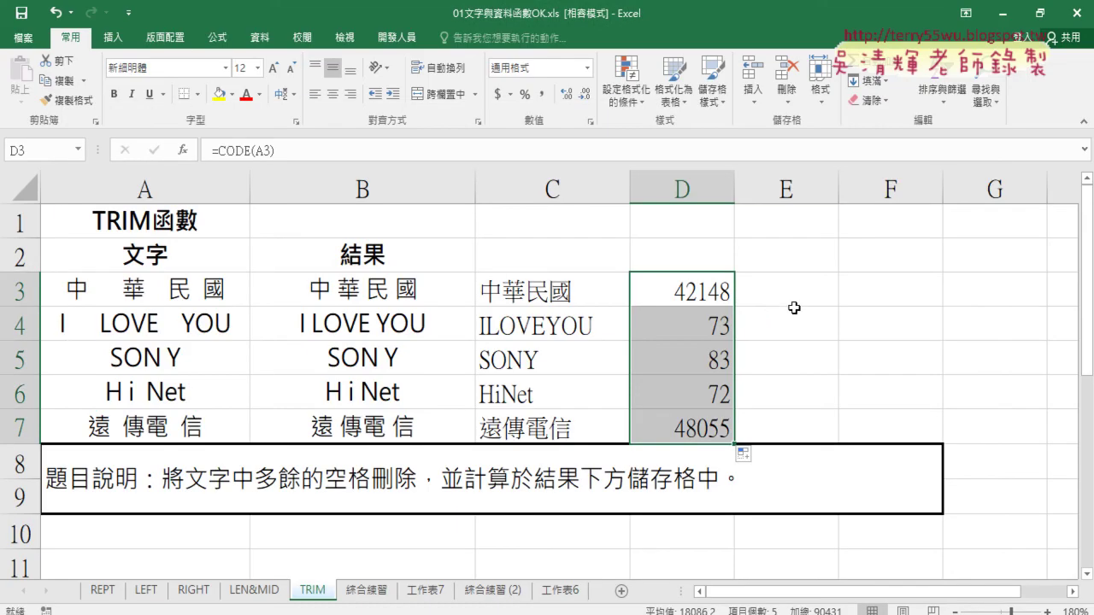
Step: Type the test letter A into cell E3
click(821, 293)
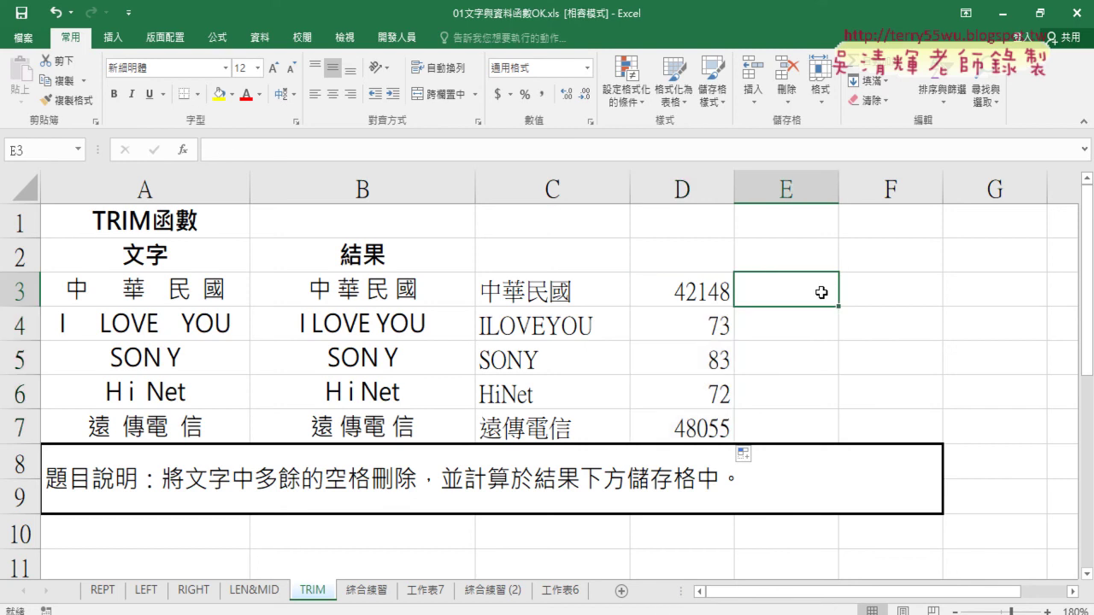
text(A)
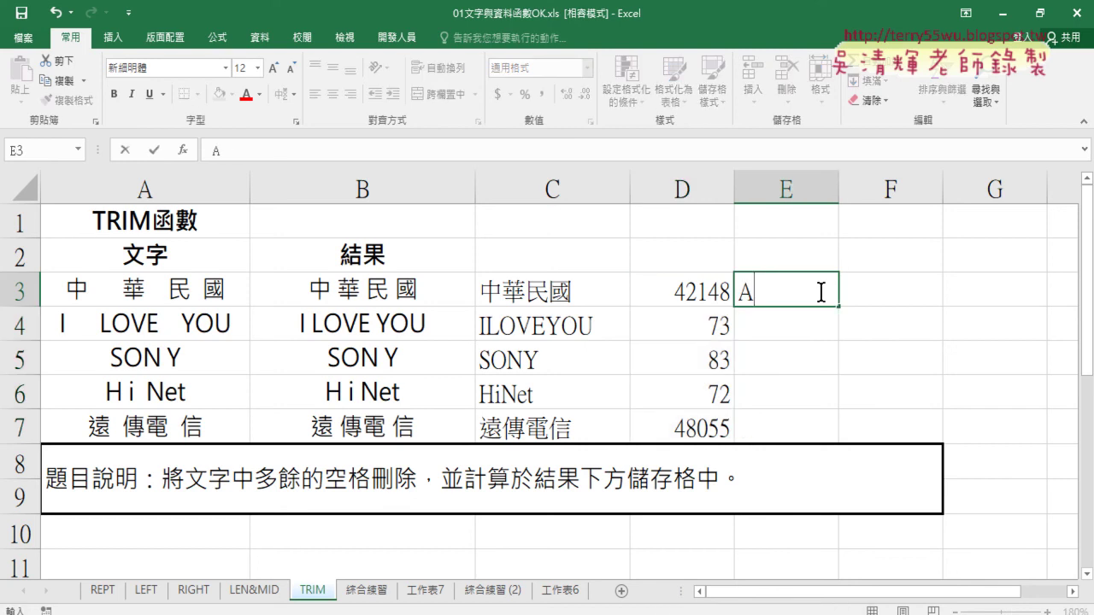
click(870, 294)
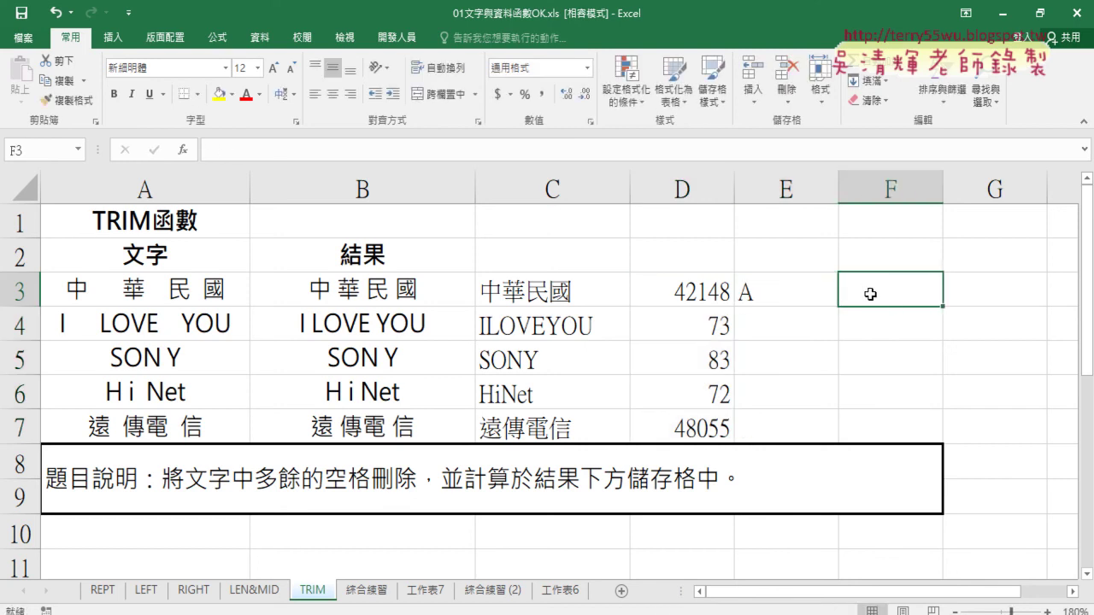
Step: Put =CODE(E3) in F3, giving 65, then switch back to the browser's ASCII table
click(193, 150)
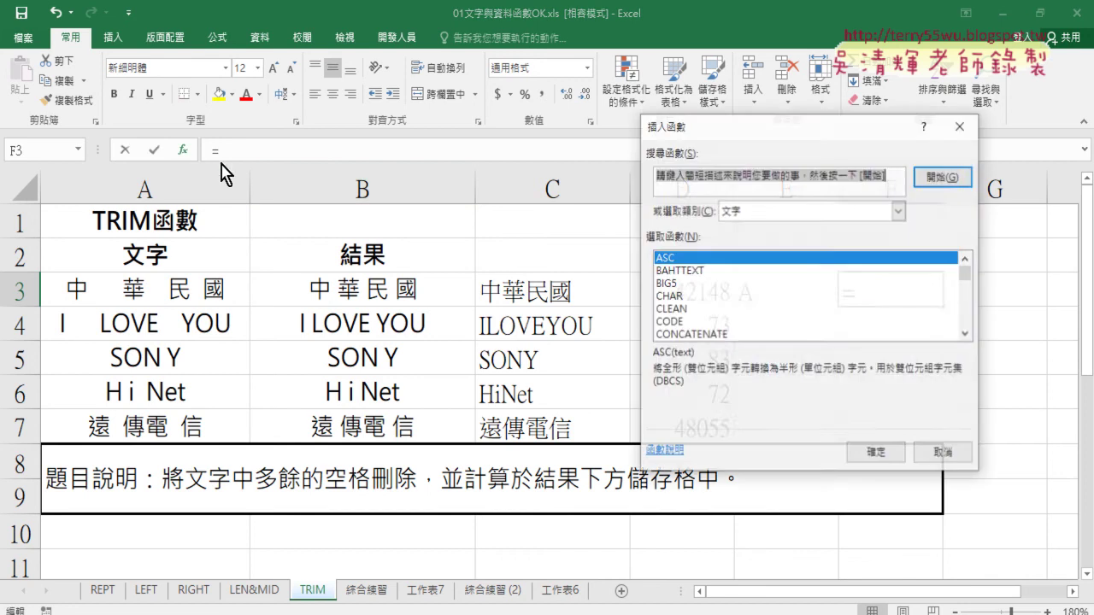
double_click(684, 321)
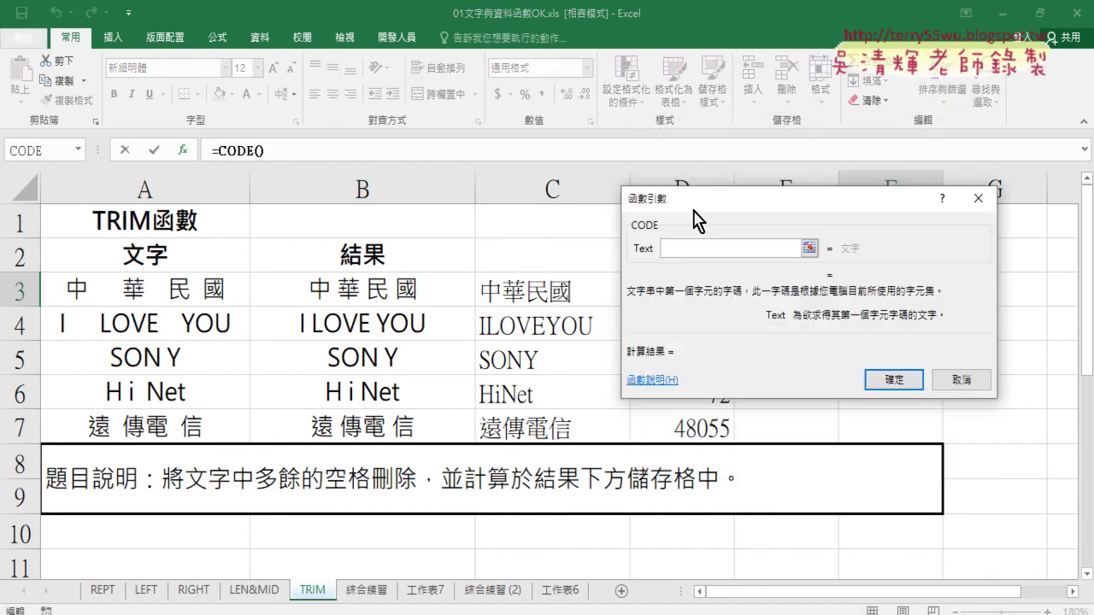
drag(694, 211, 694, 367)
click(776, 291)
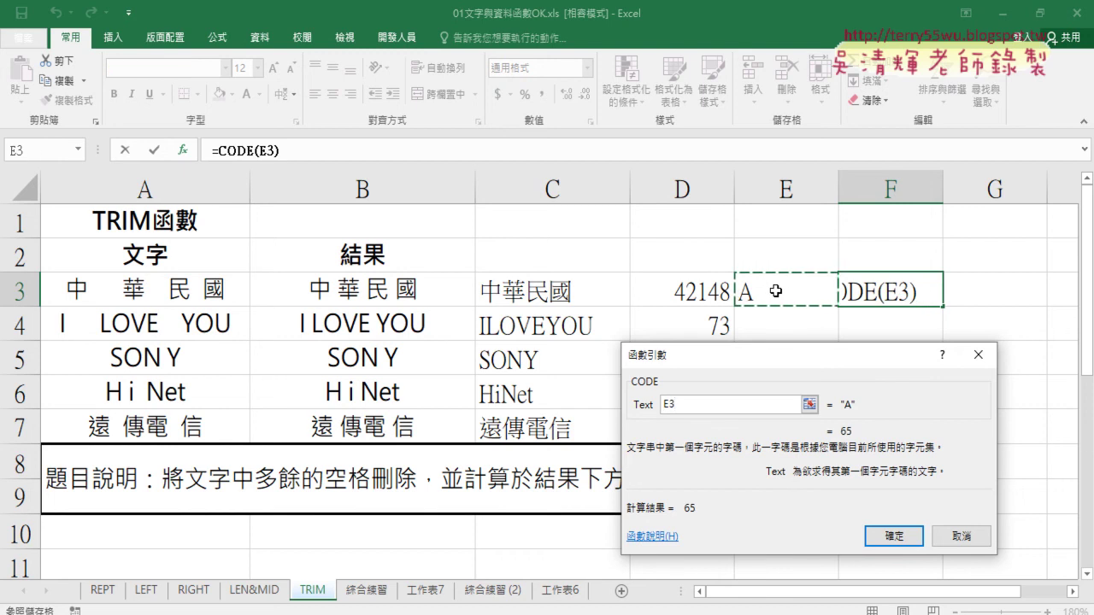
click(902, 538)
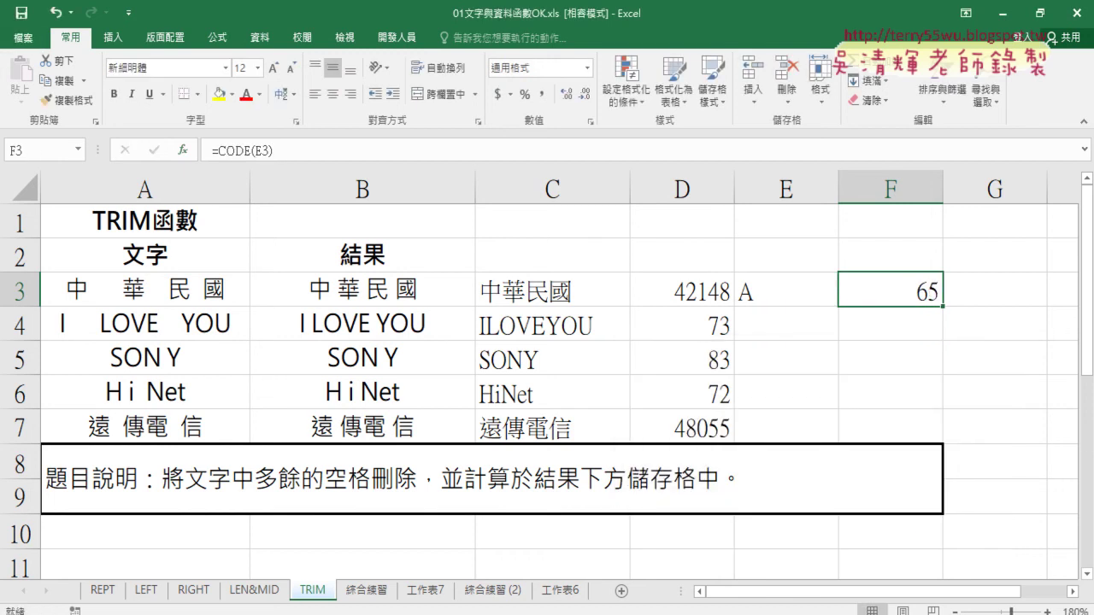
key(alt+Tab)
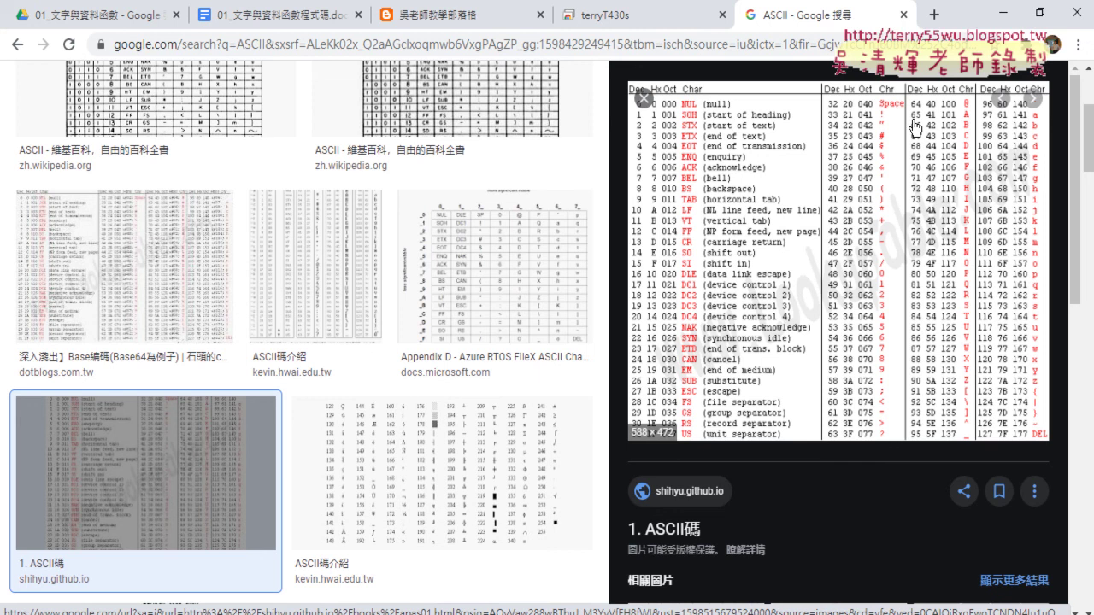
Step: Back in Excel, clear the A and 65 test values from E3:F3
click(999, 13)
click(696, 299)
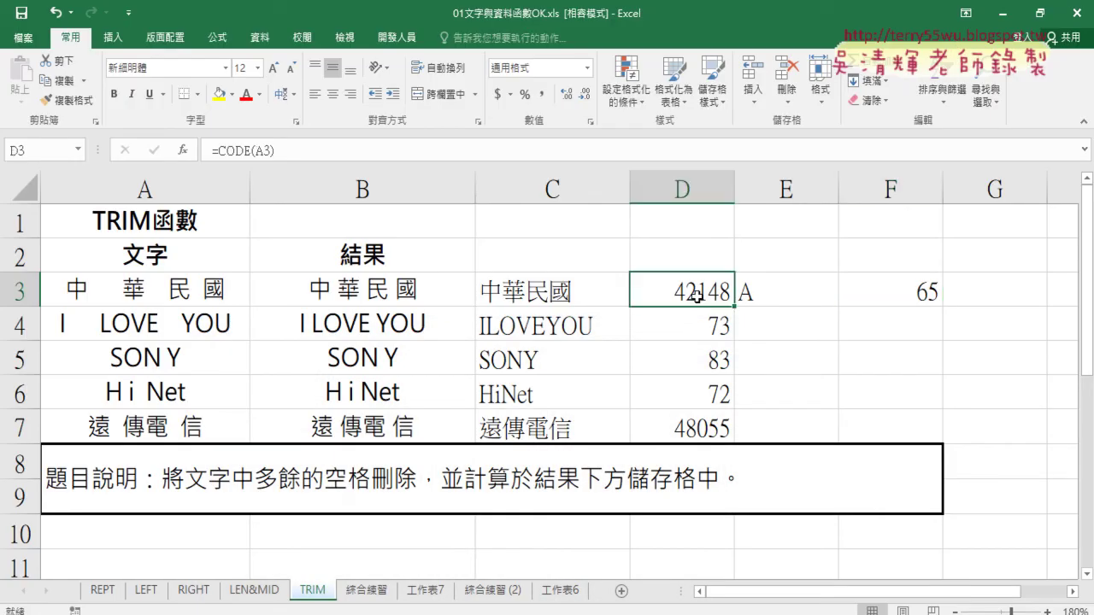
drag(796, 301, 897, 301)
key(Delete)
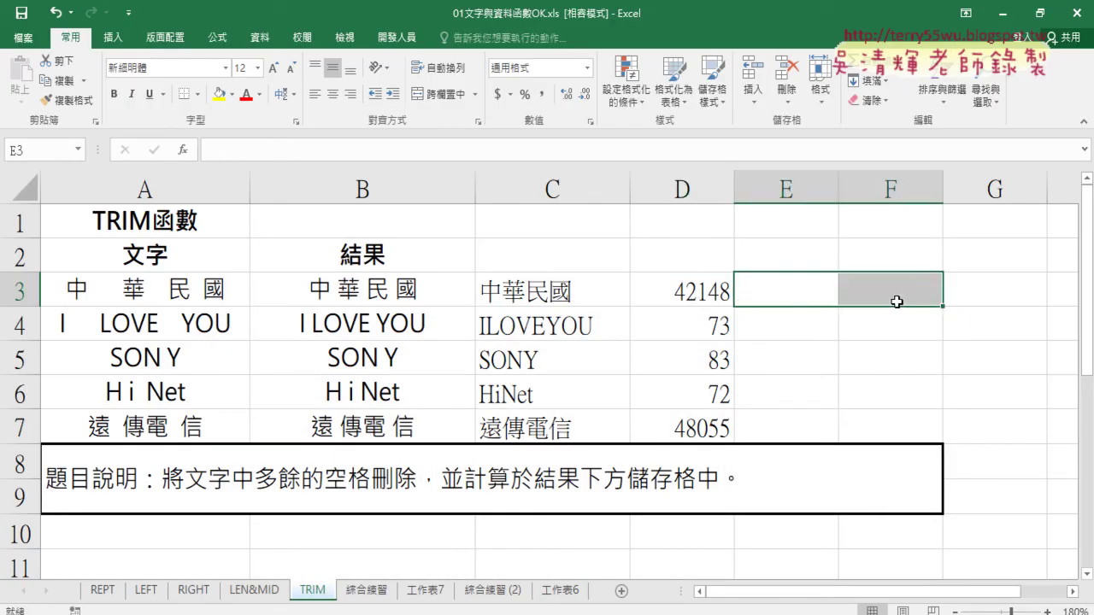
click(697, 258)
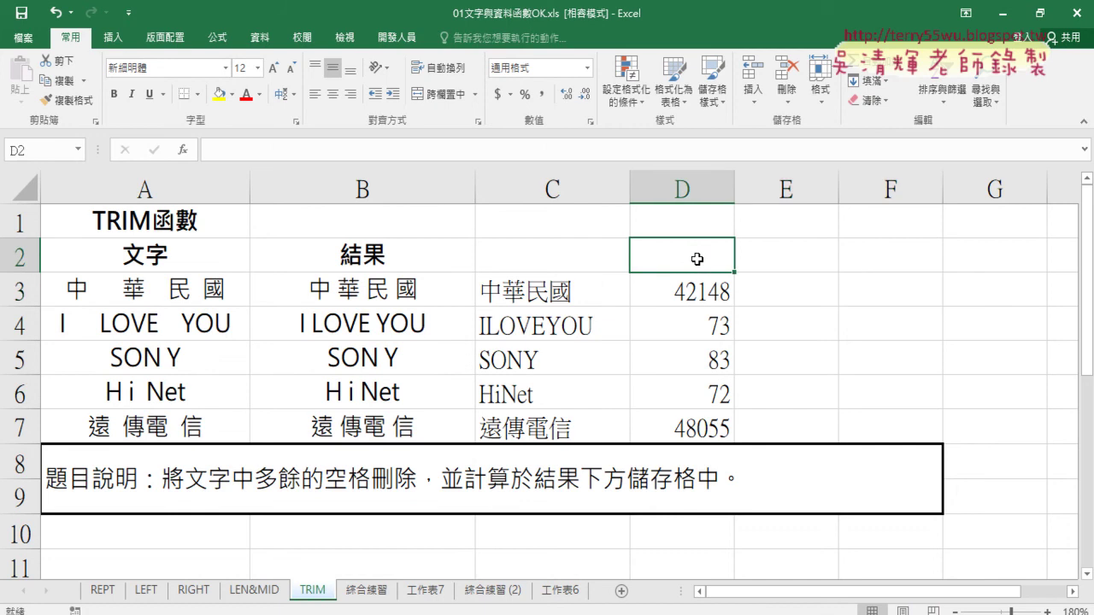
click(797, 298)
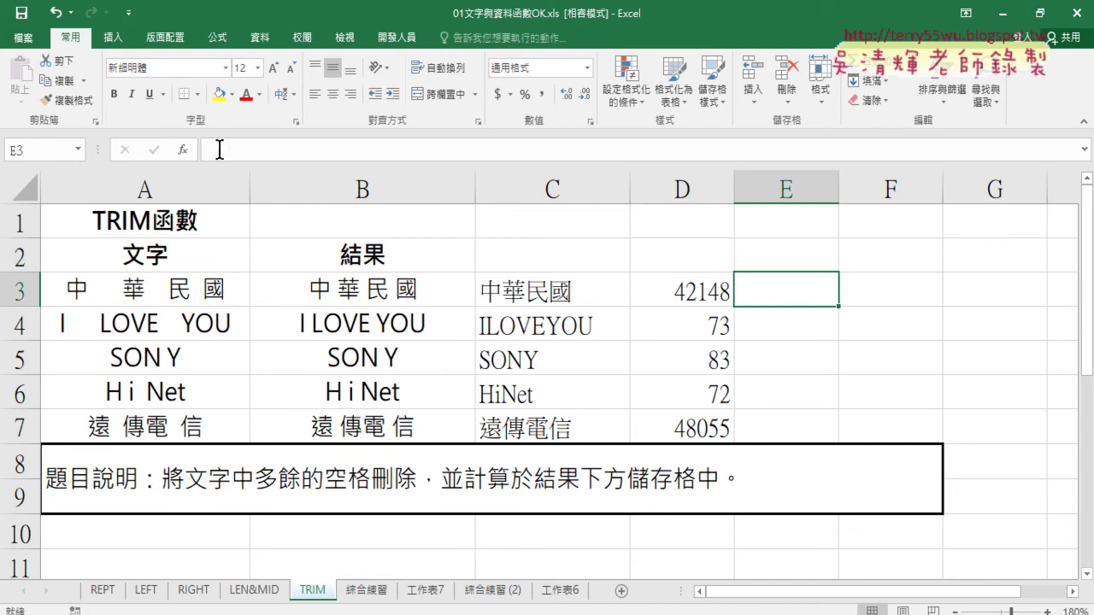
click(700, 294)
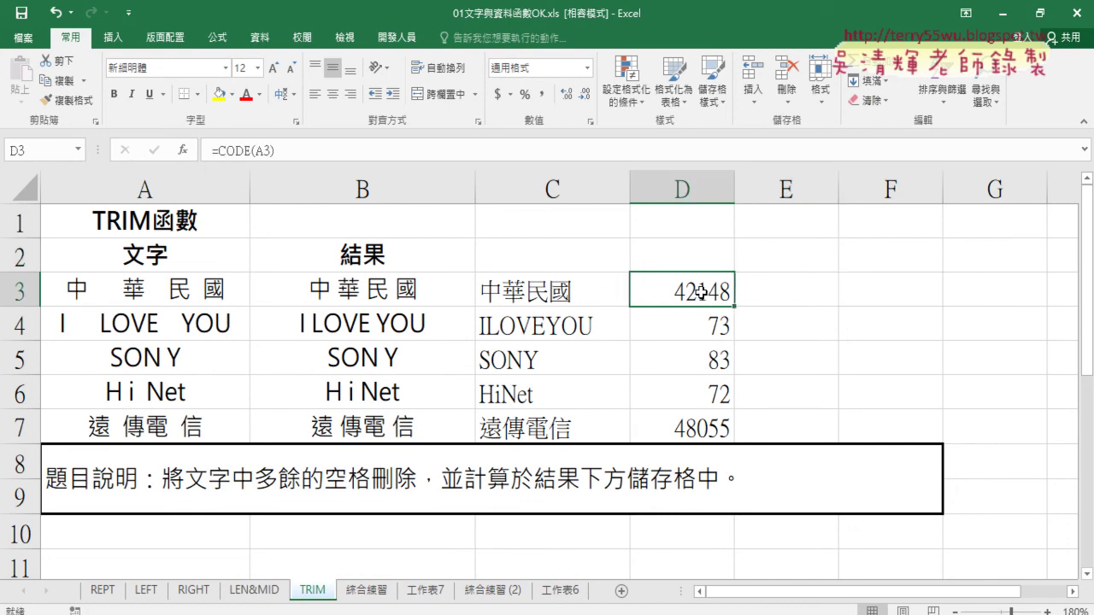
Step: Enter the heading 內碼 in cell D2
click(686, 258)
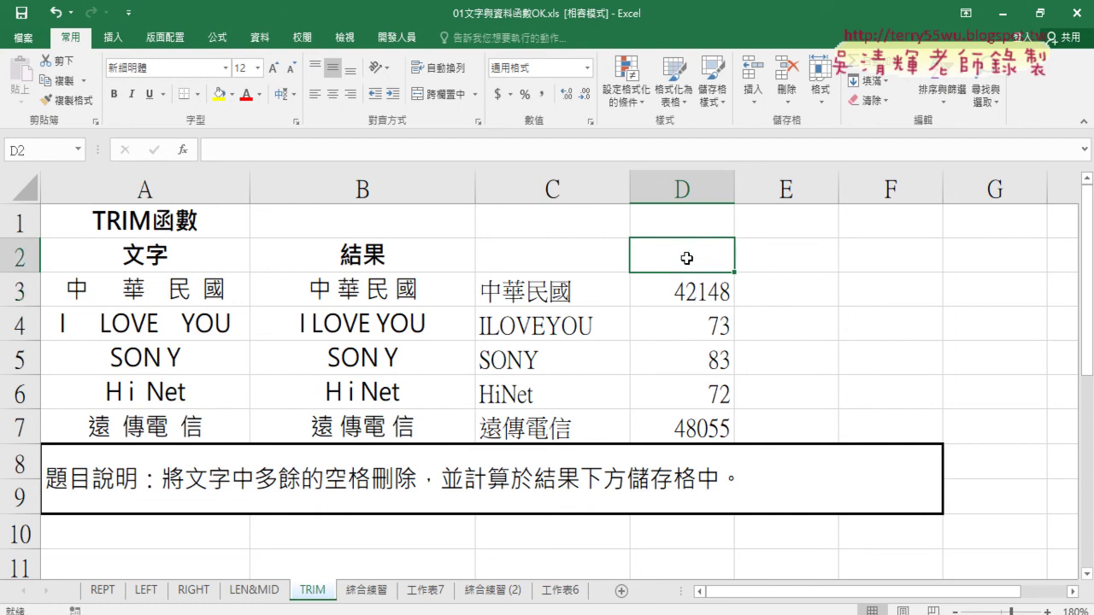
text(so)
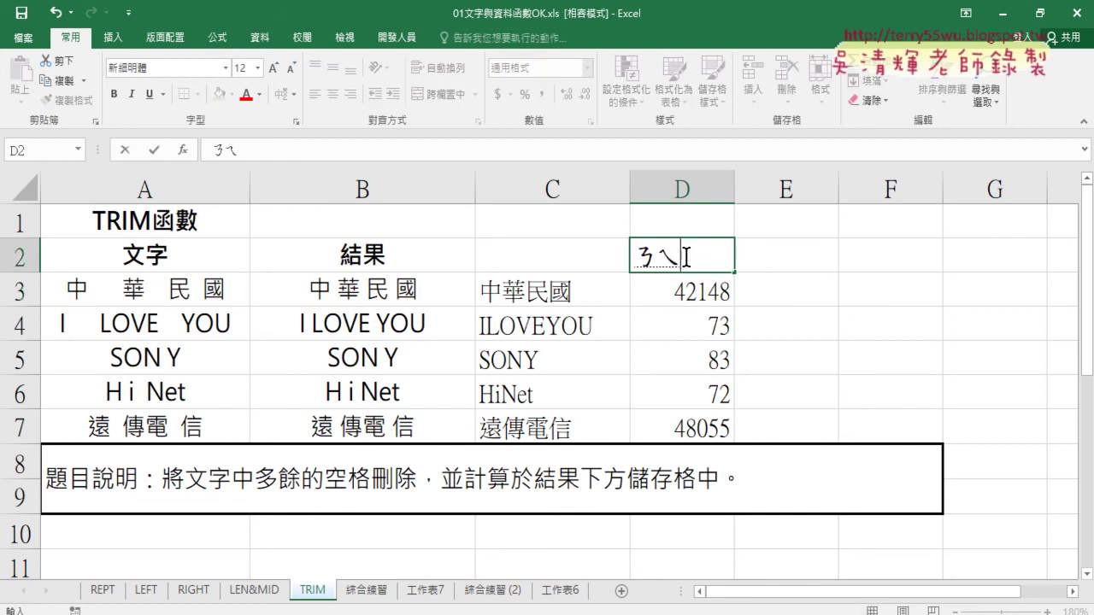
text(4a8)
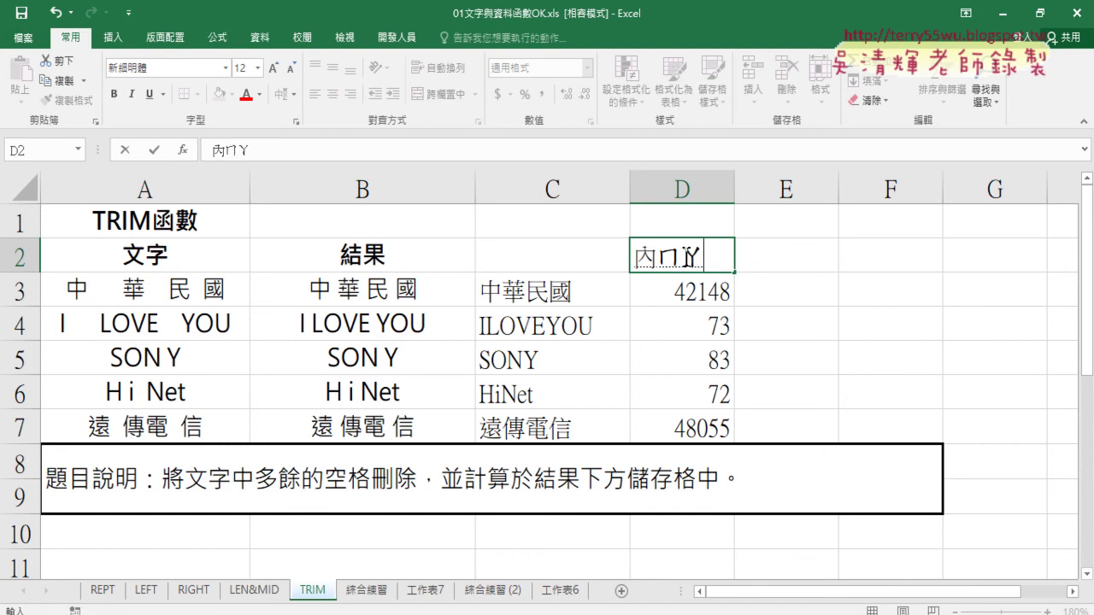
text(3)
key(Return)
key(Right)
key(Down)
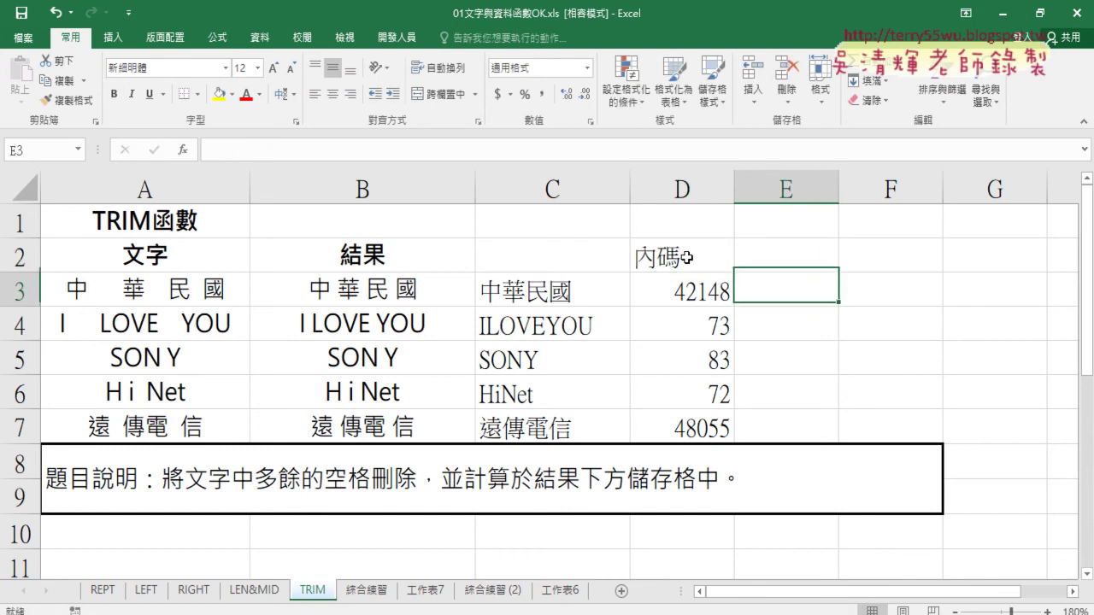
Step: Insert an IF function in E3 with logical test D3>127 and empty result arguments
click(188, 157)
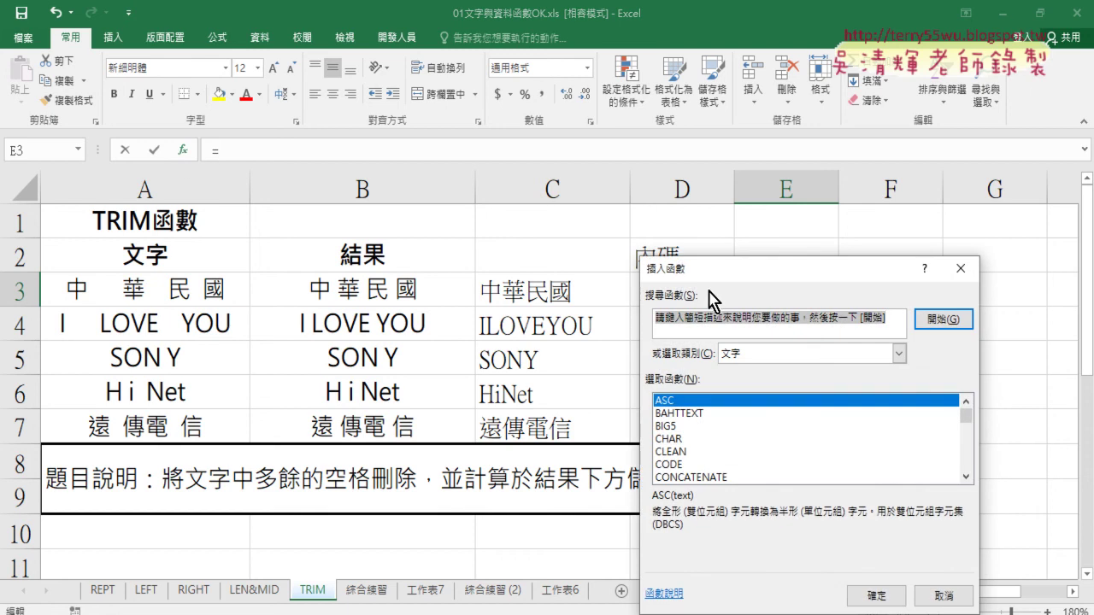
click(899, 353)
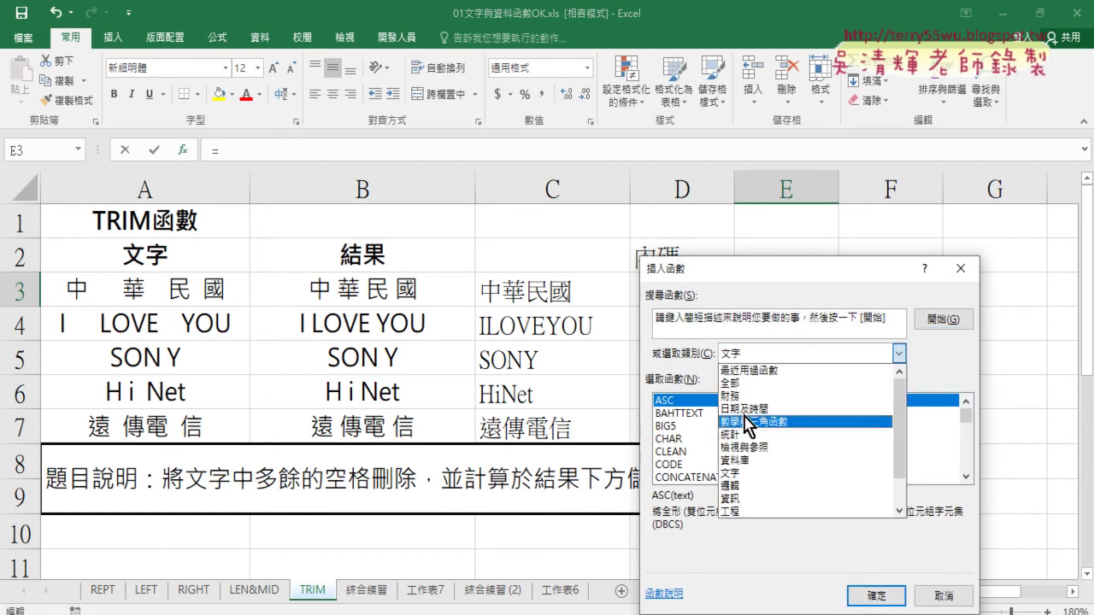
click(743, 485)
click(673, 426)
double_click(673, 426)
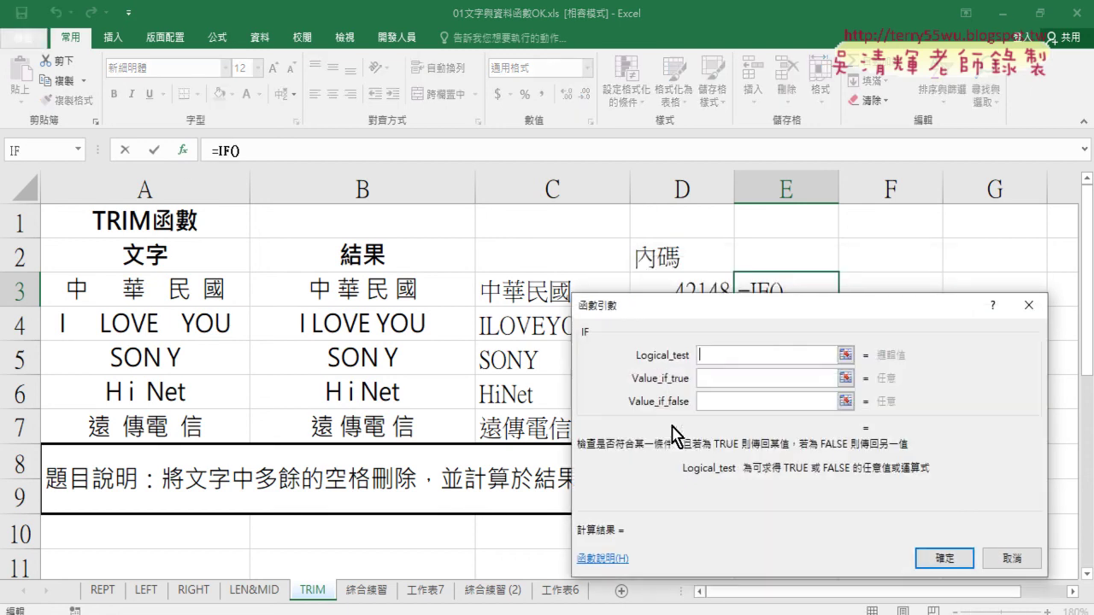
click(691, 290)
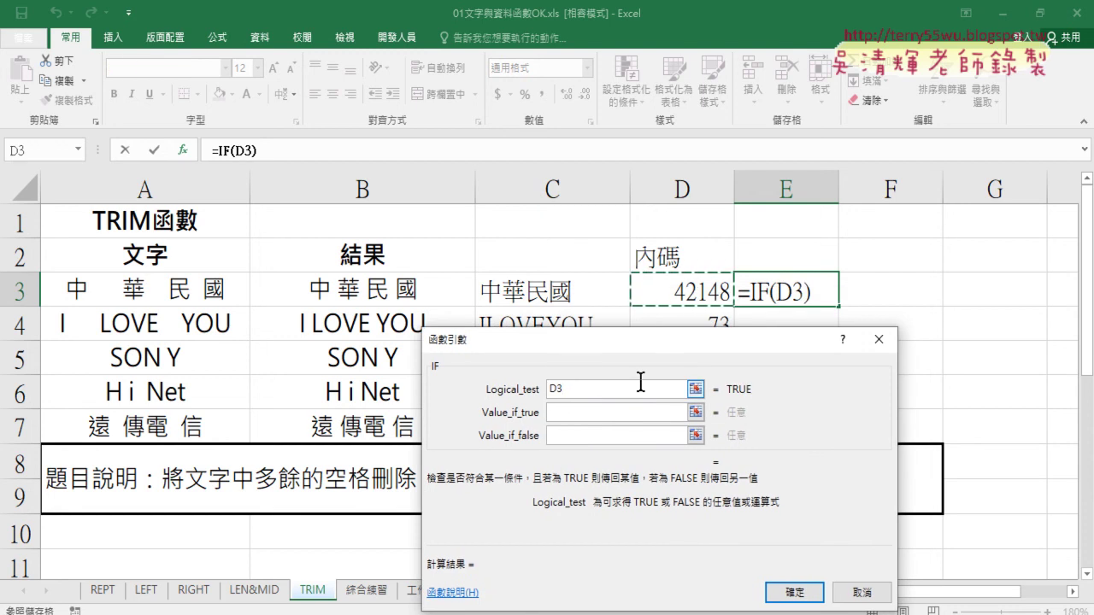
text(>)
text(127)
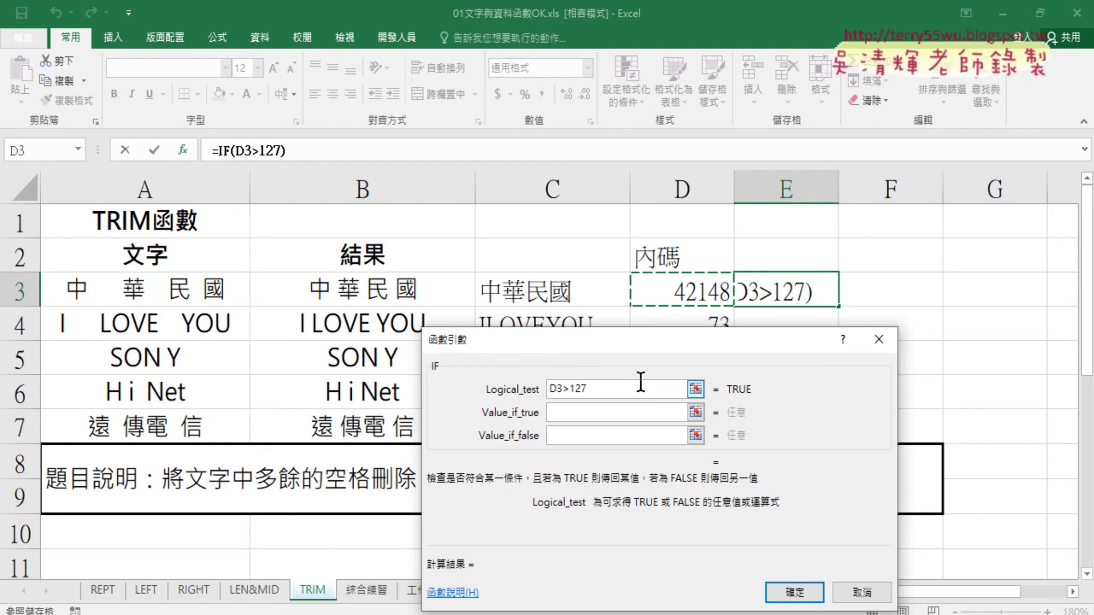
click(603, 411)
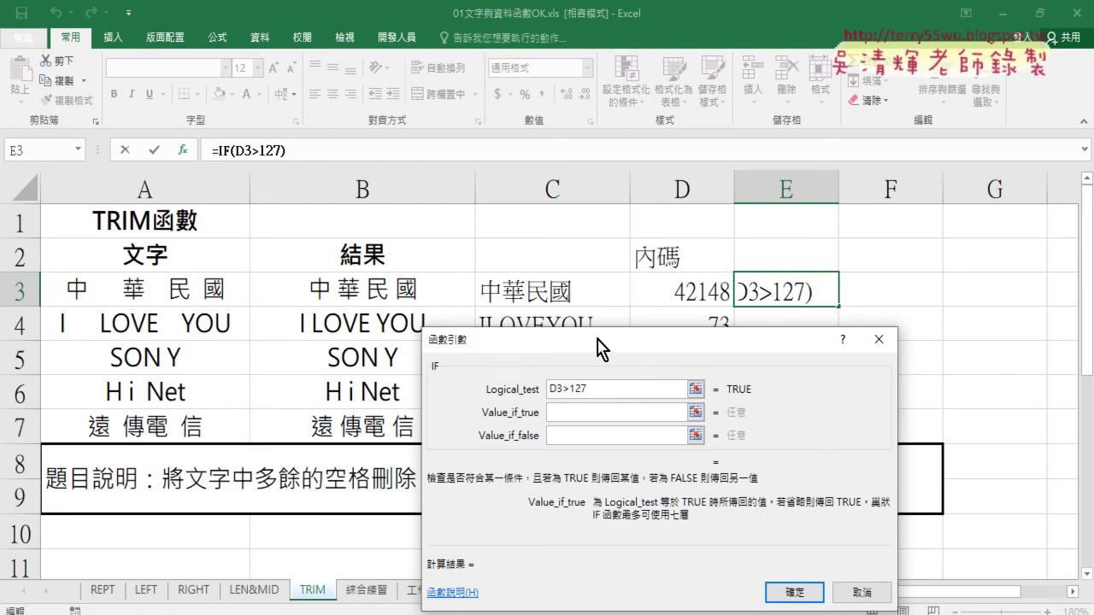
drag(603, 344, 554, 401)
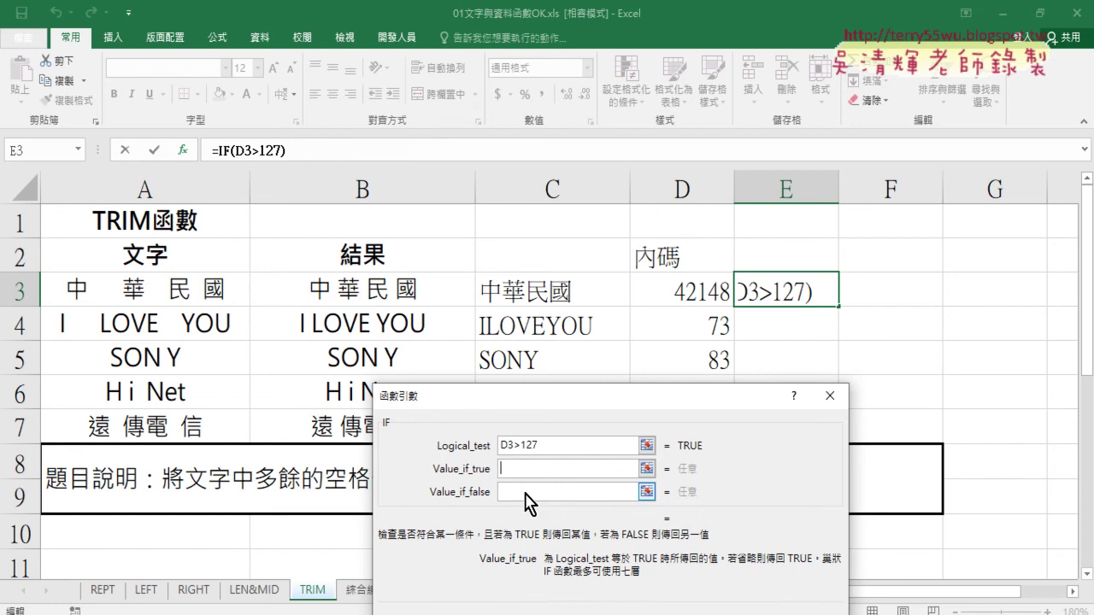
click(524, 492)
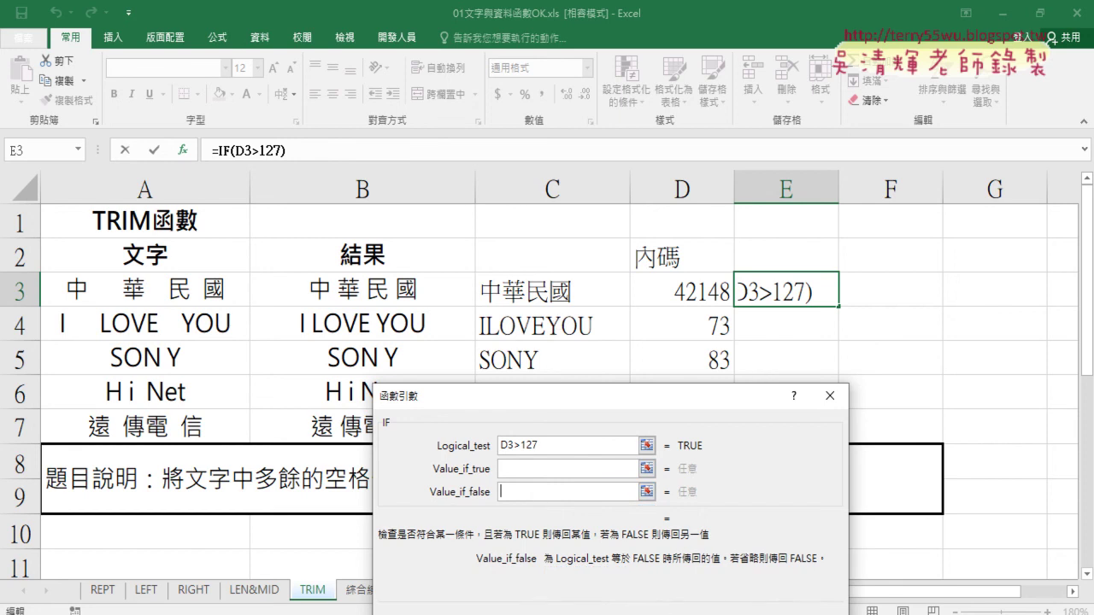
key(Return)
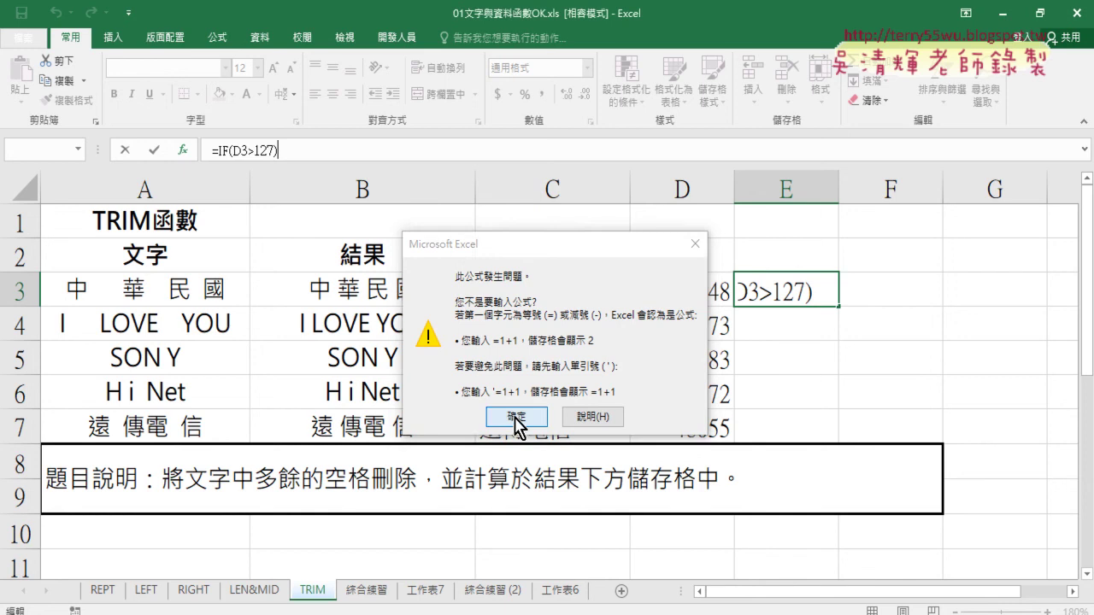
Step: Dismiss the error and correct E3's formula to =IF(D3>127,,), which displays 0
click(517, 419)
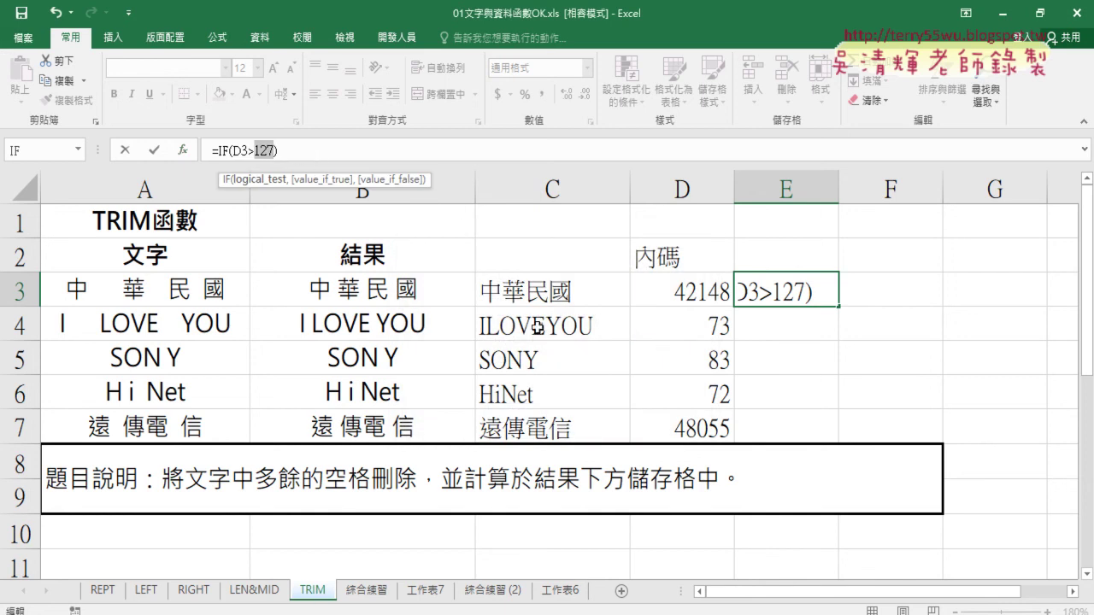
click(155, 150)
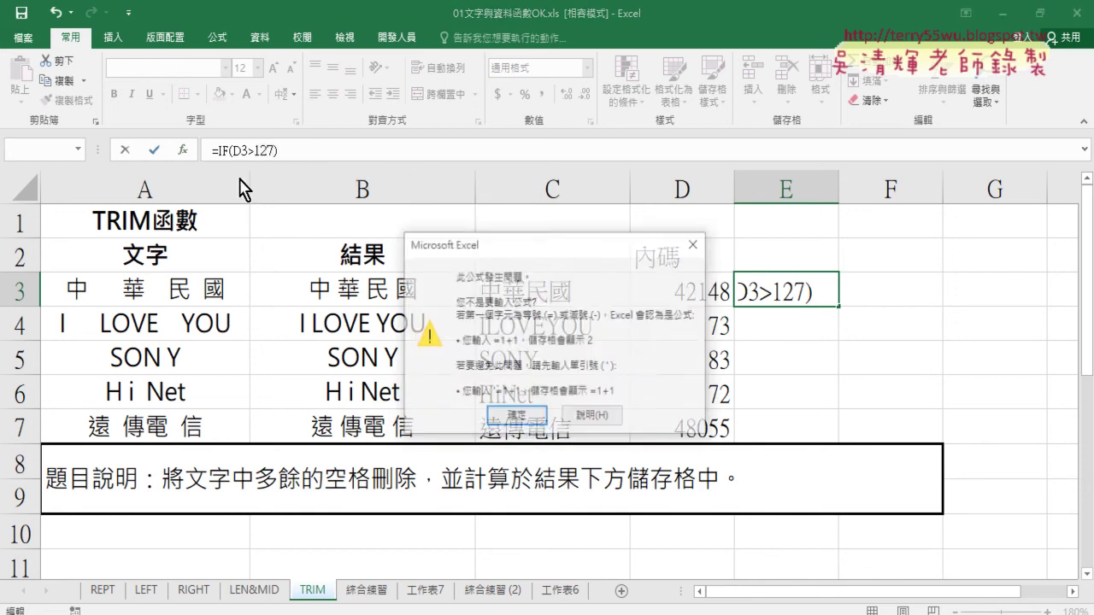
key(Return)
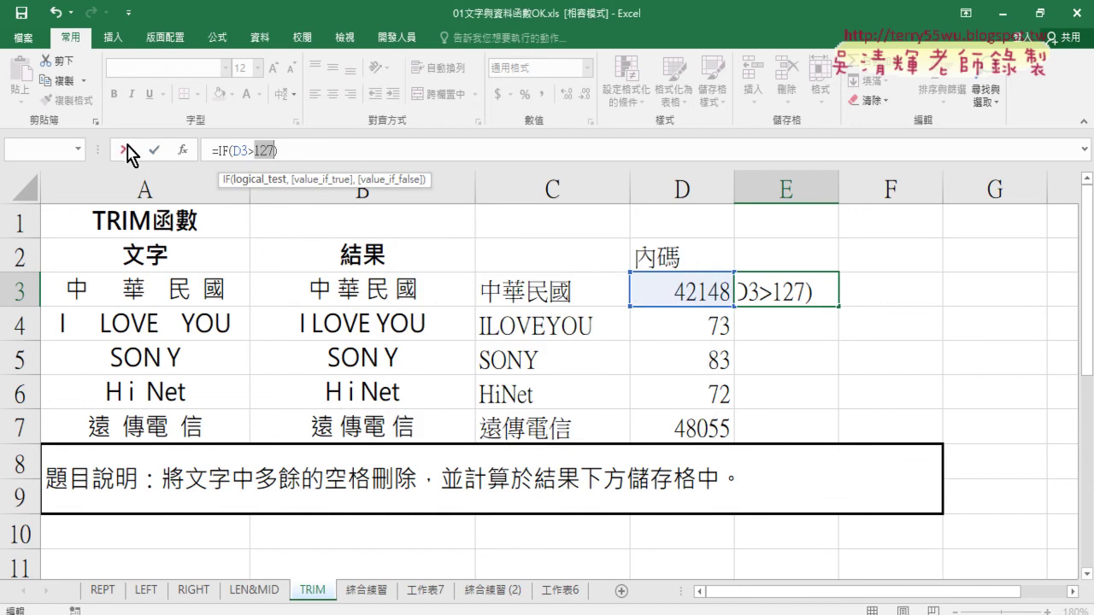
click(328, 159)
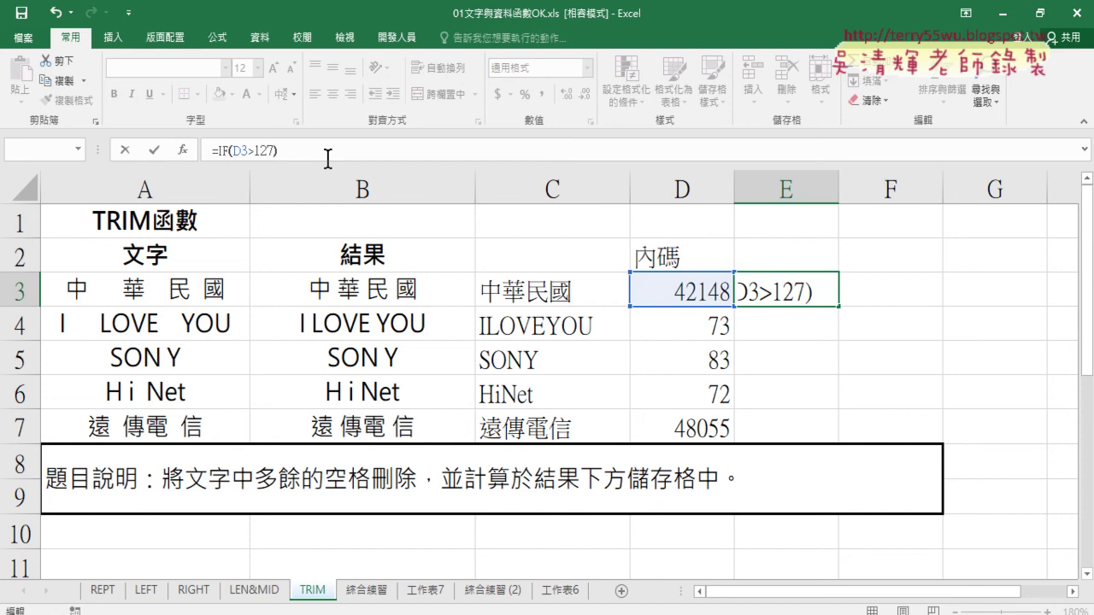
text(ㄓ)
key(BackSpace)
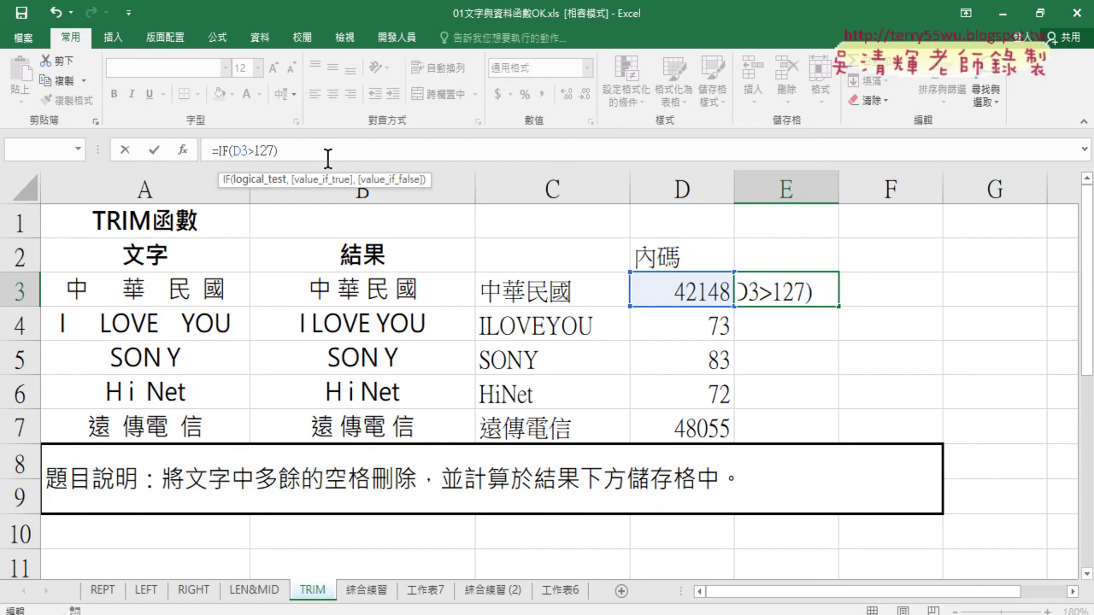
text(,,)
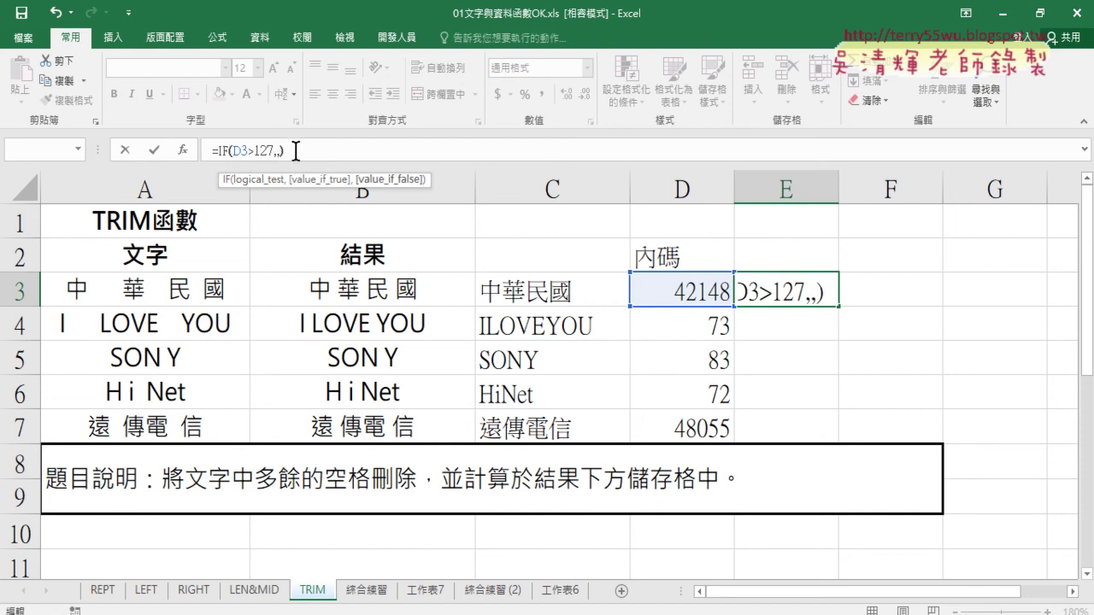
click(154, 149)
Step: Copy SUBSTITUTE(A3," ","") from C3 into E3's IF as the true value, showing 中華民國
click(545, 293)
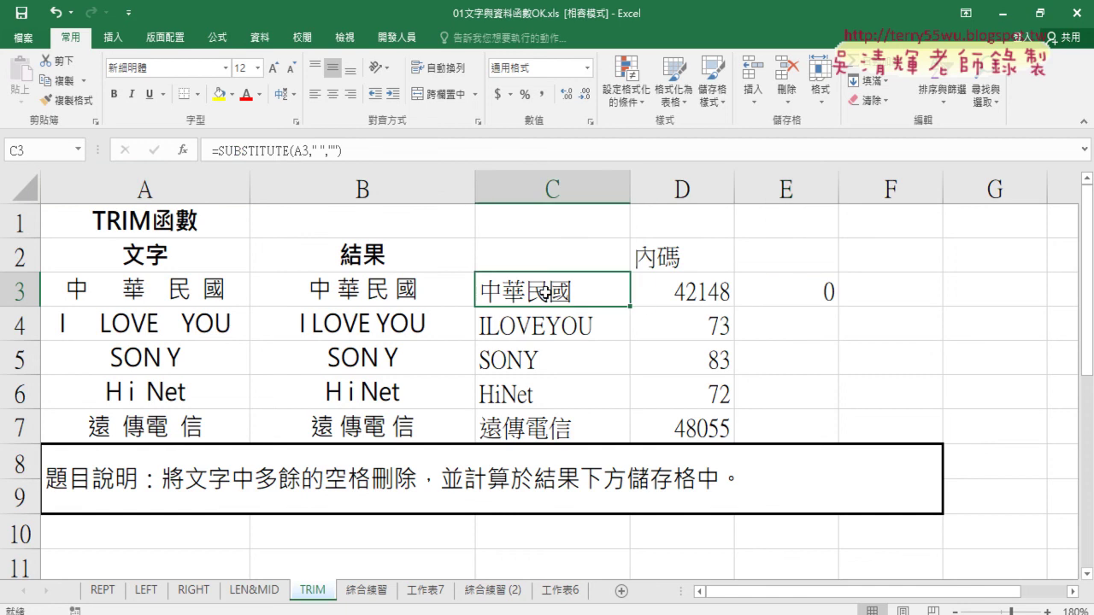
drag(353, 150, 218, 150)
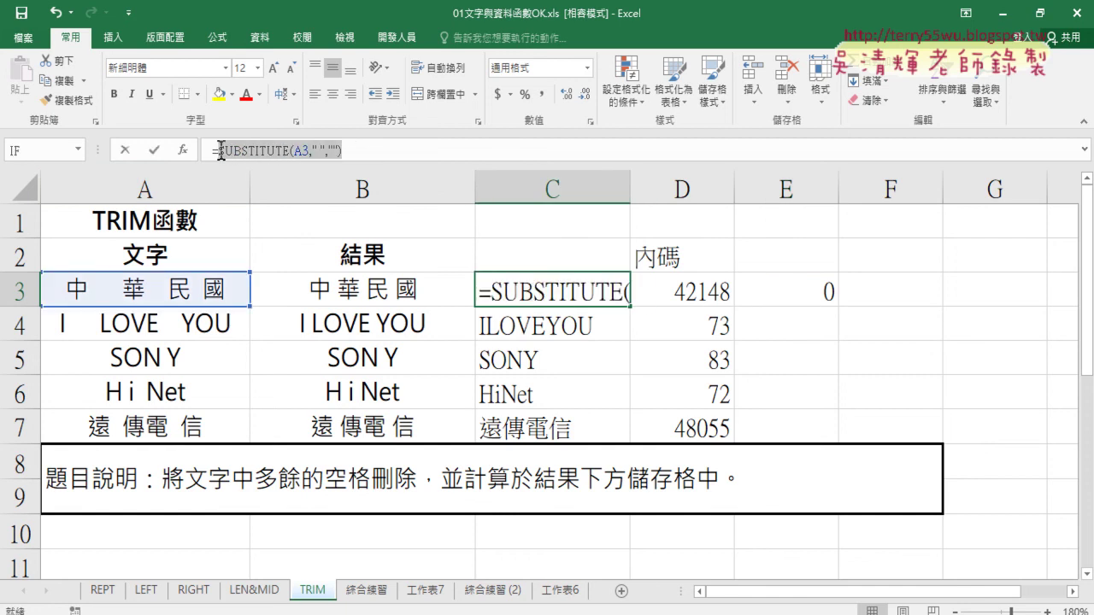
right_click(218, 151)
click(256, 176)
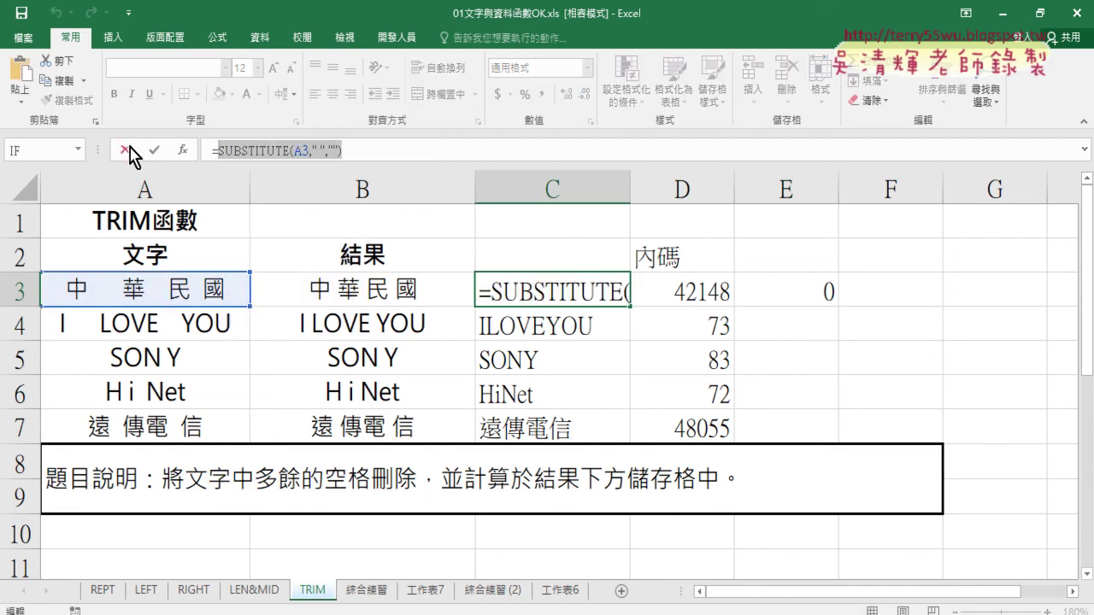
click(125, 149)
click(816, 293)
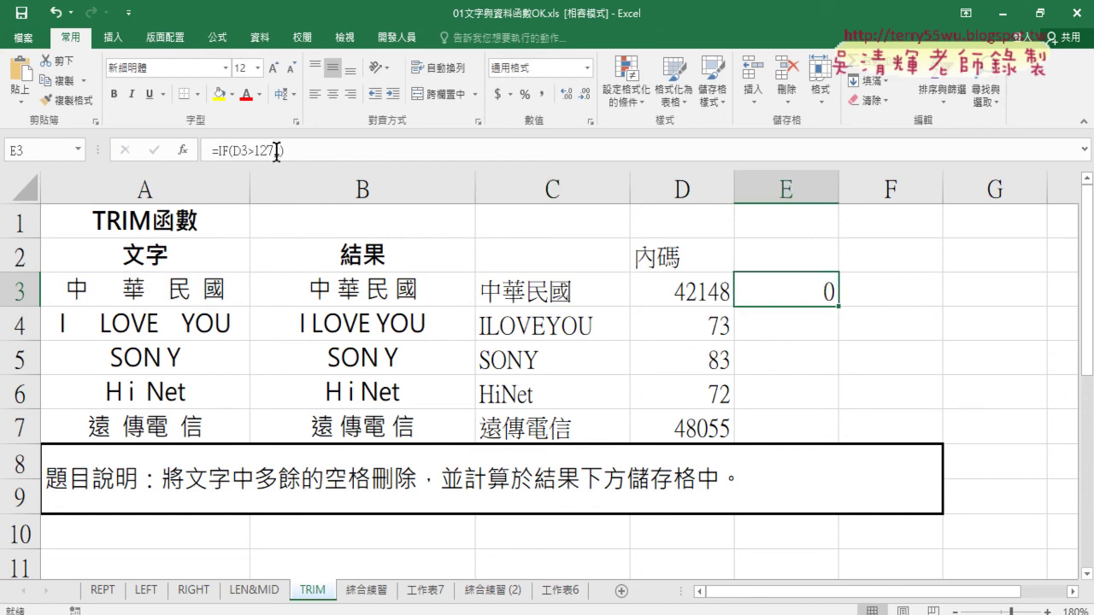
click(281, 150)
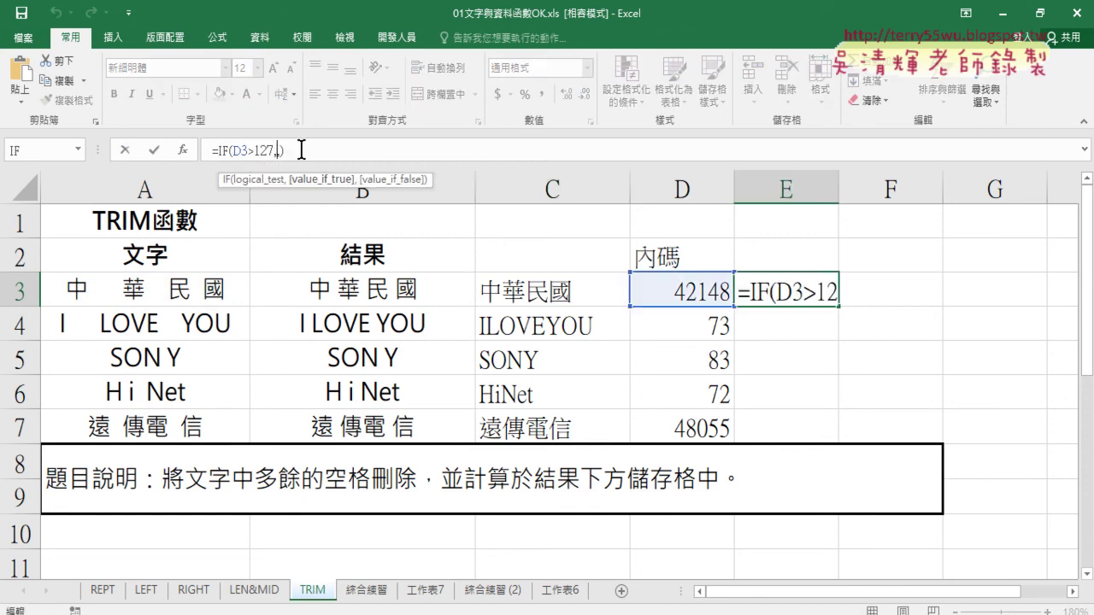
key(ctrl+v)
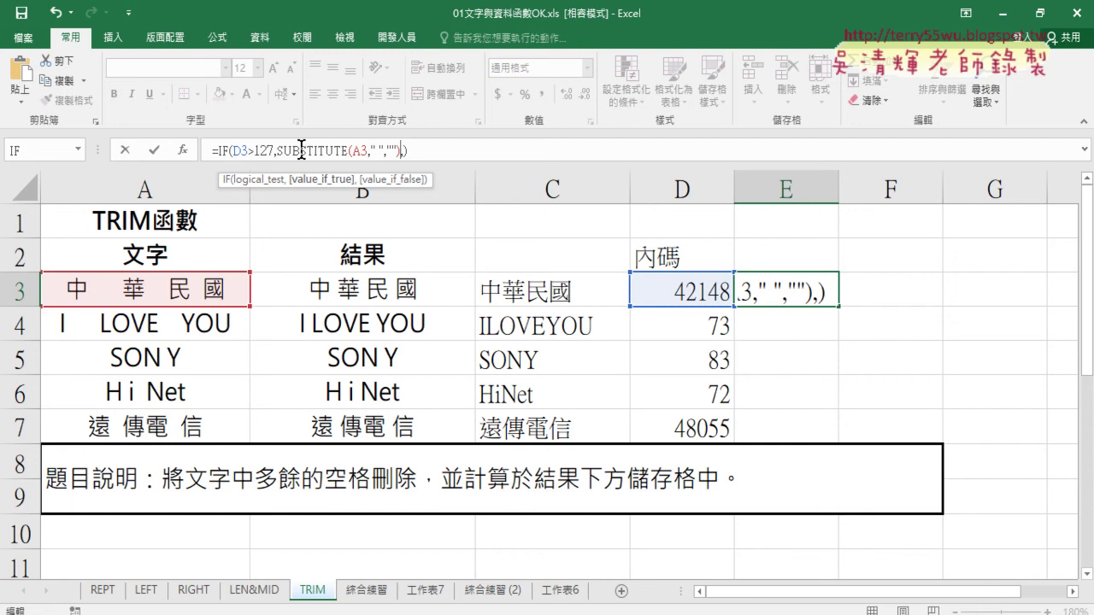
click(154, 150)
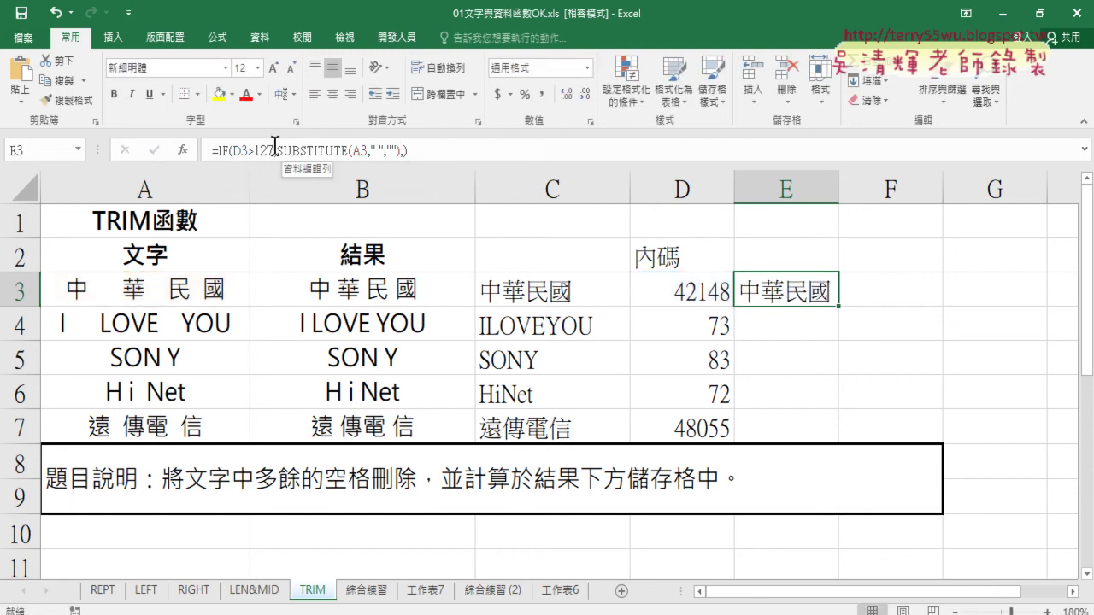
Step: Copy the TRIM(A3) expression from B3's formula, leaving B3 unchanged
click(389, 291)
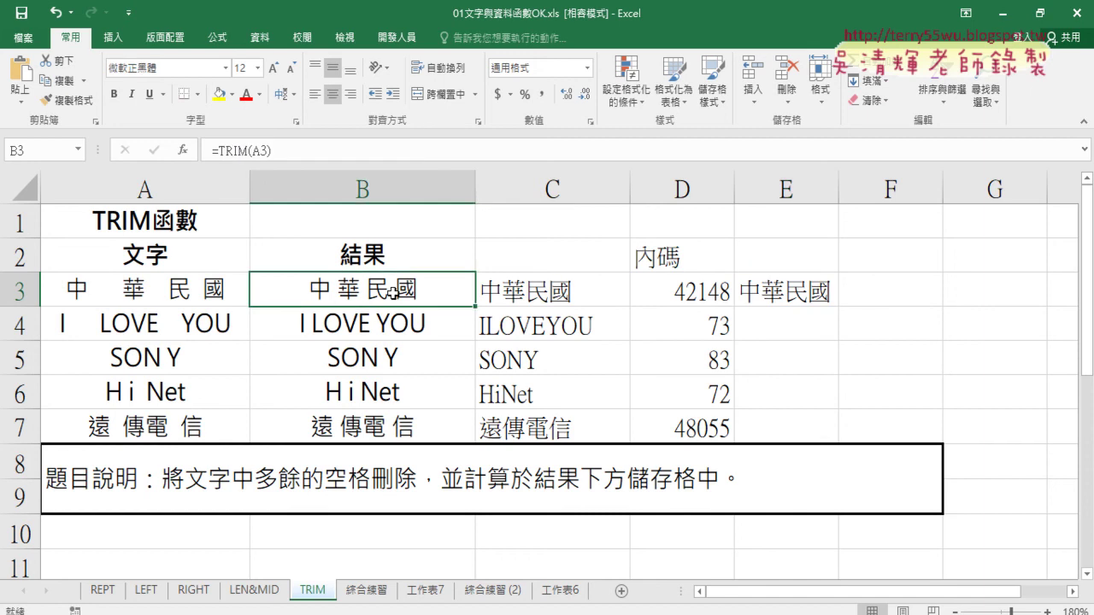
click(222, 151)
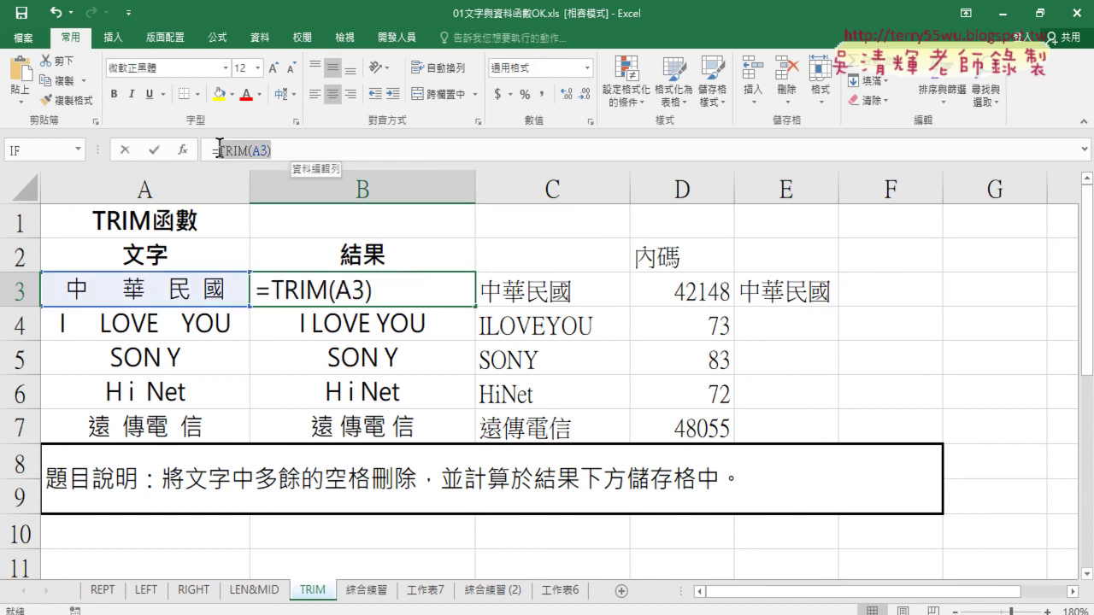
right_click(242, 154)
key(Escape)
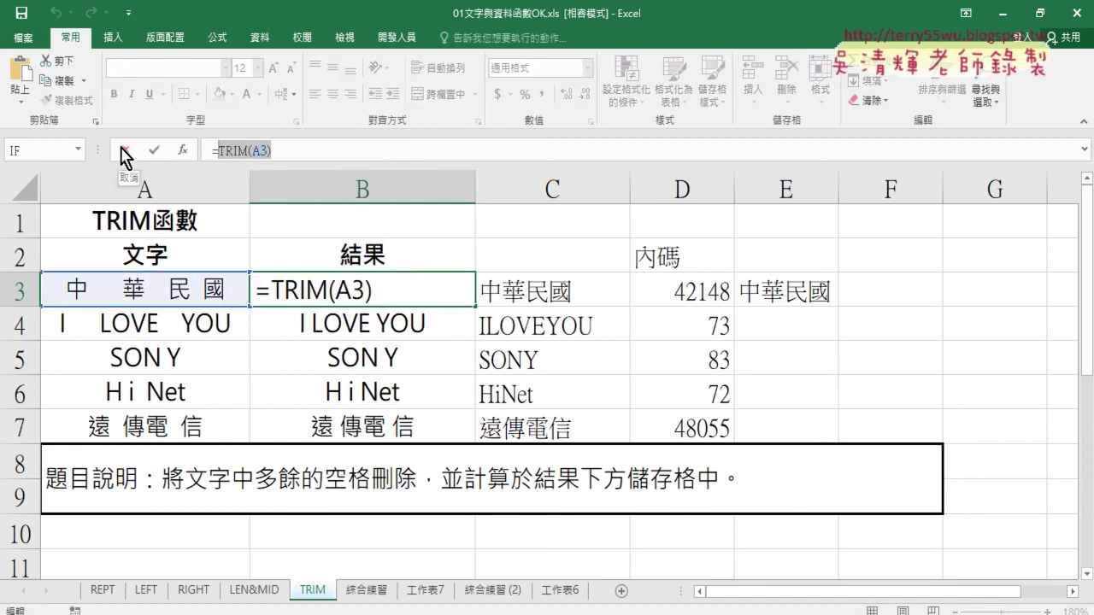
click(125, 150)
click(769, 295)
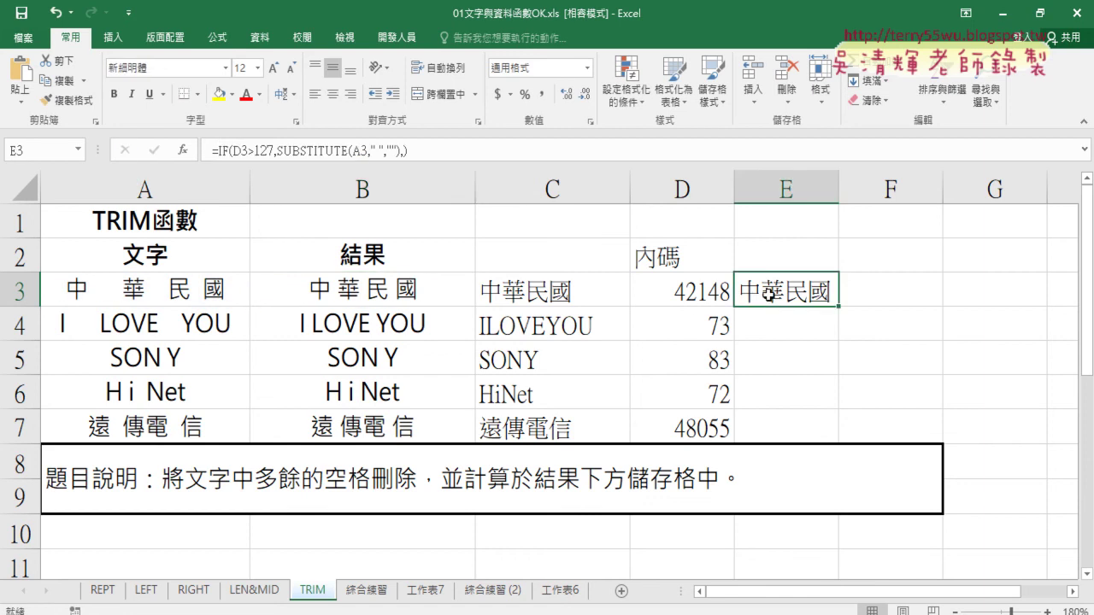
Step: Paste TRIM(A3) as the IF's false value, giving =IF(D3>127,SUBSTITUTE(A3," ",""),TRIM(A3))
click(408, 152)
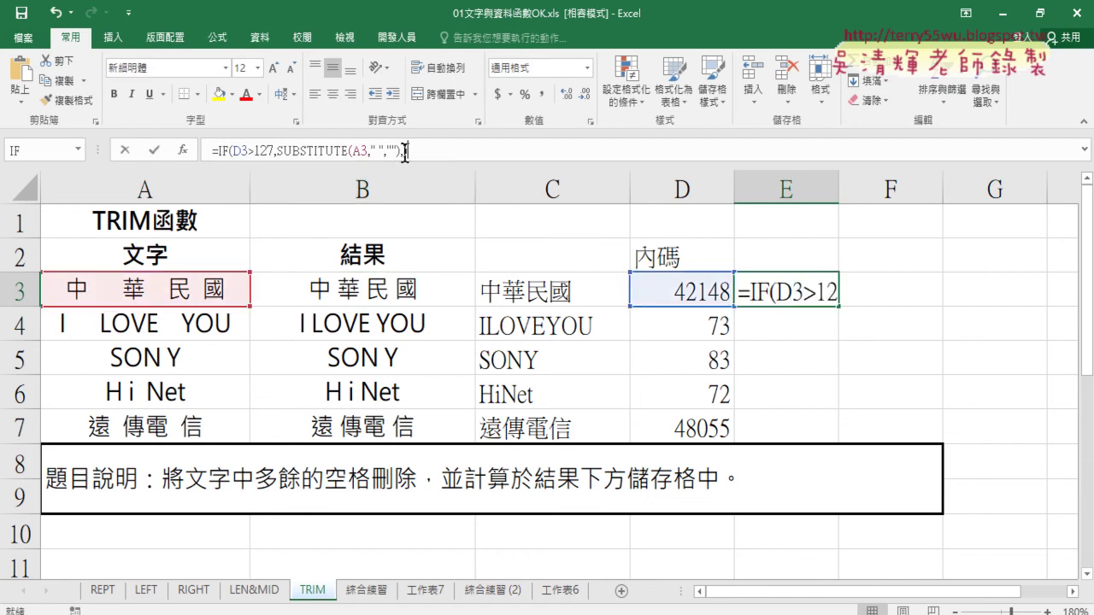
click(229, 151)
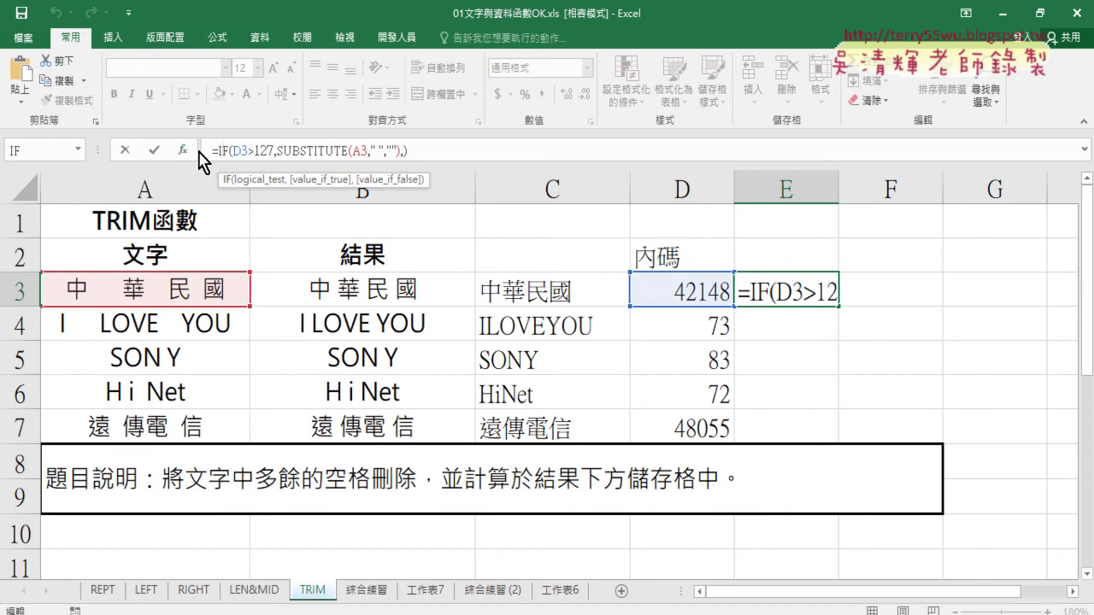
click(182, 150)
drag(531, 340, 389, 135)
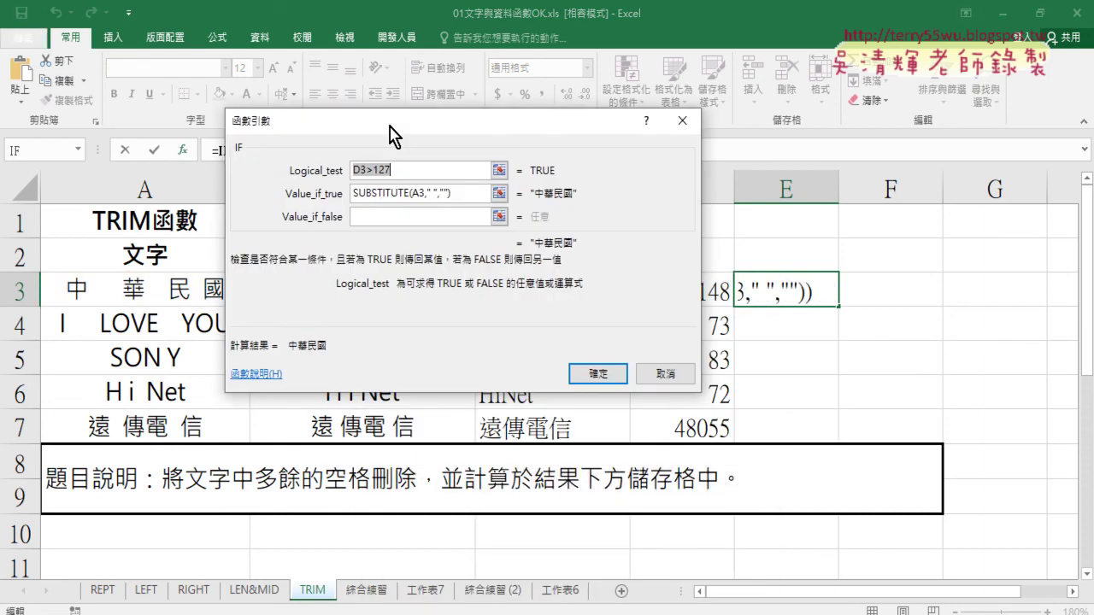
click(374, 216)
right_click(370, 216)
click(396, 264)
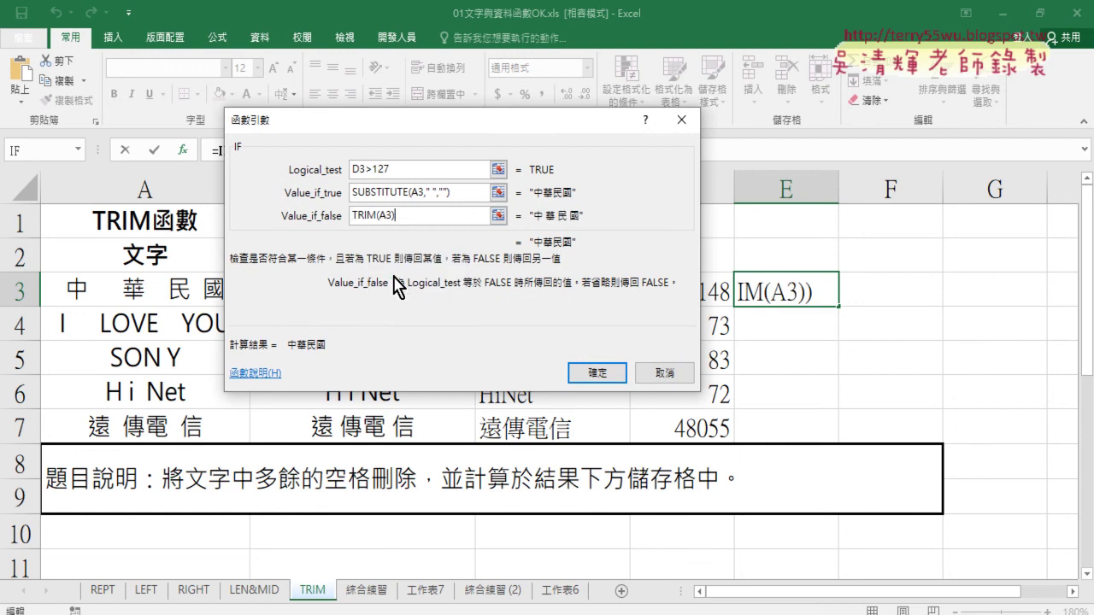
drag(395, 169, 342, 178)
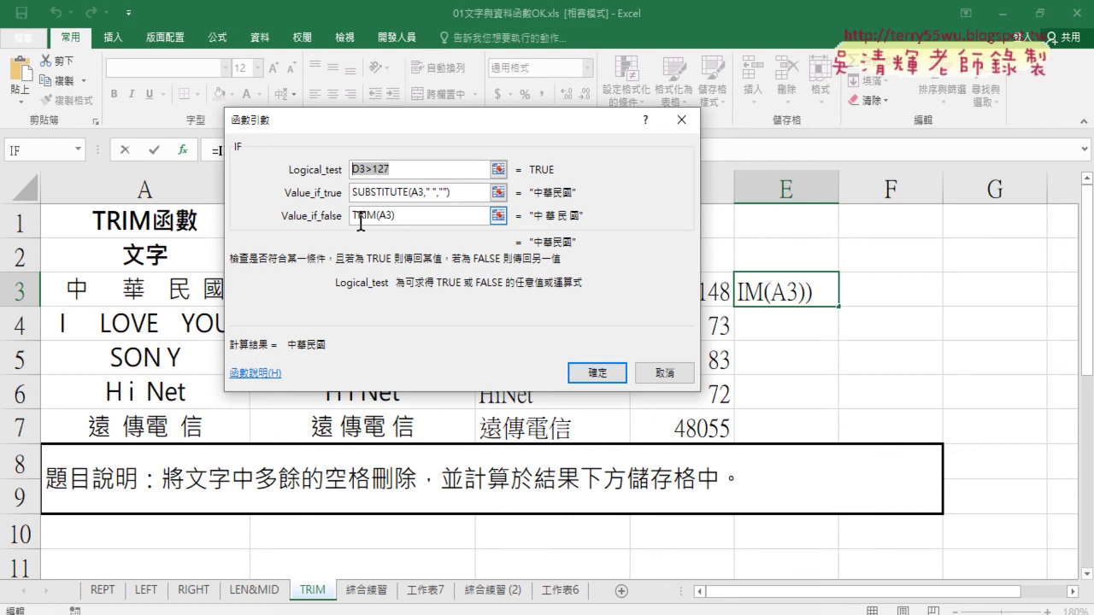
click(395, 215)
click(589, 375)
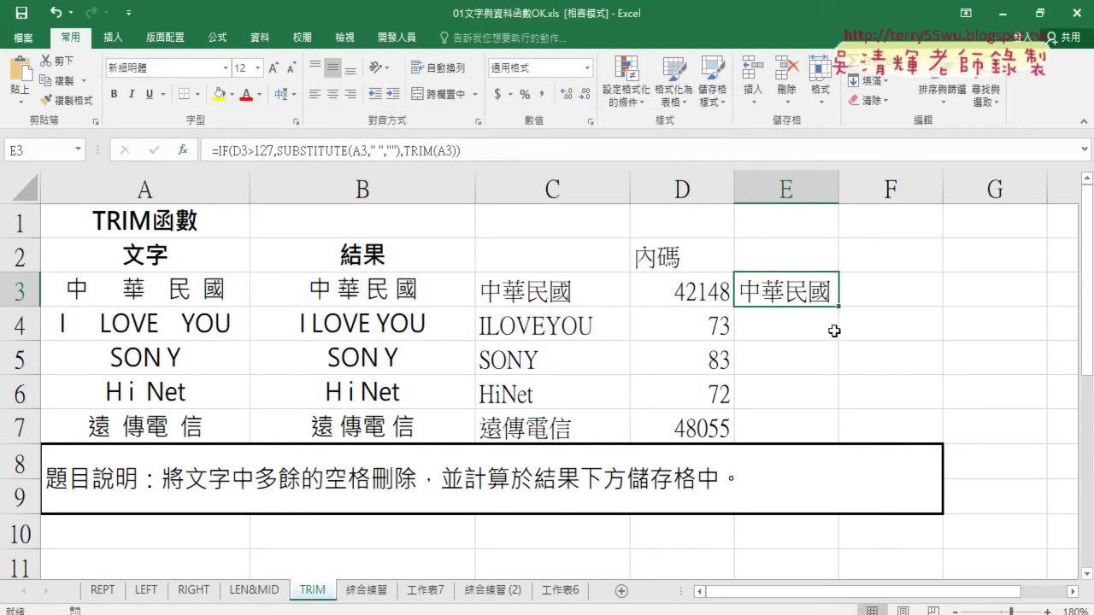
Step: Fill E3's formula down to E7 and autofit column E to the longest text
drag(840, 306, 837, 443)
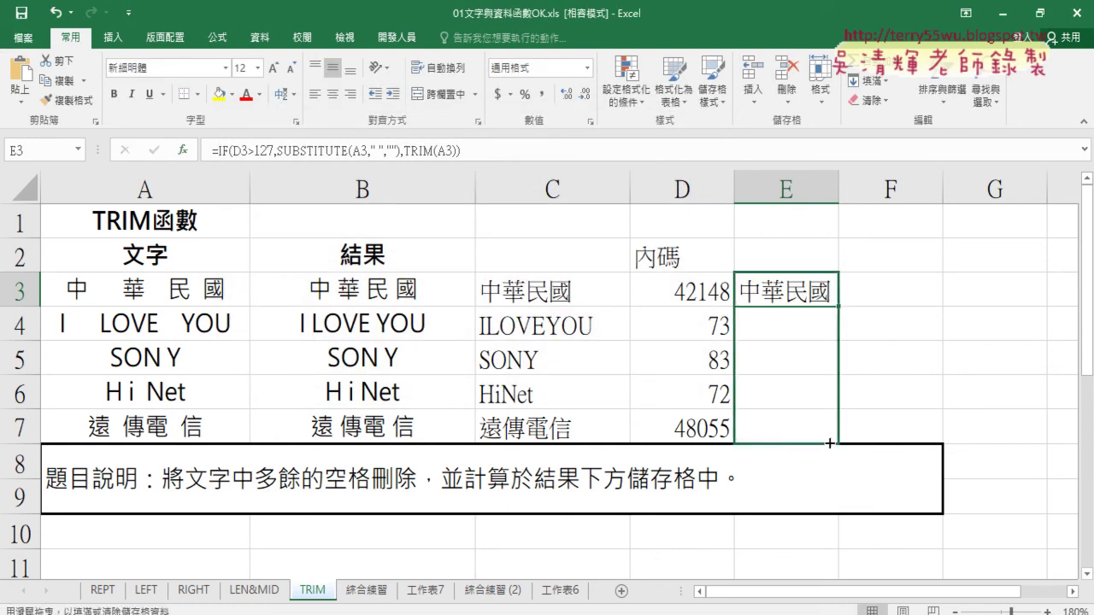
double_click(838, 189)
click(805, 296)
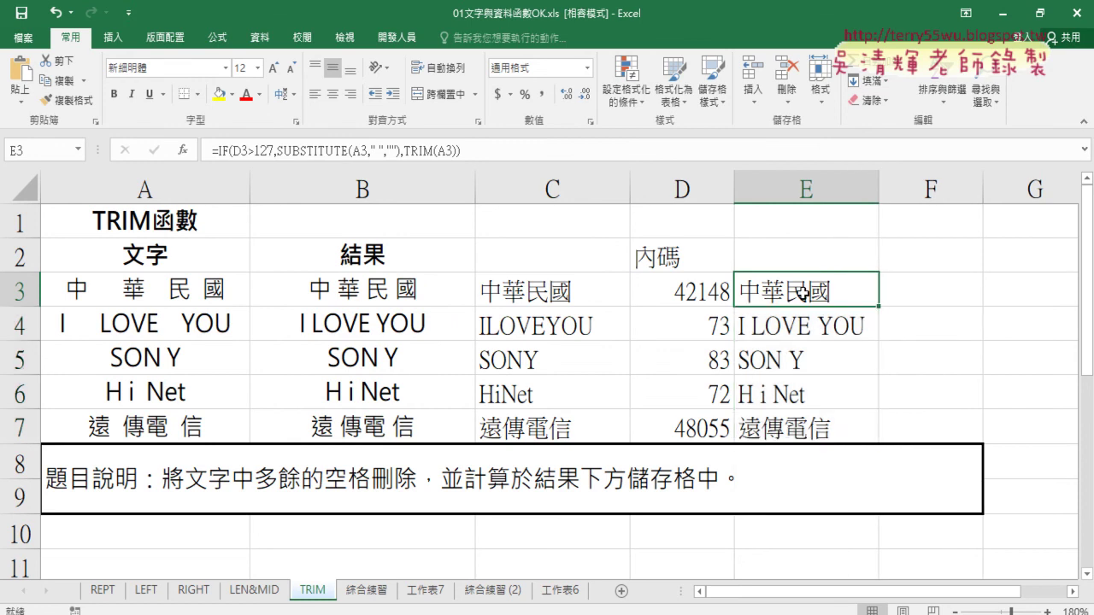
drag(528, 295, 531, 425)
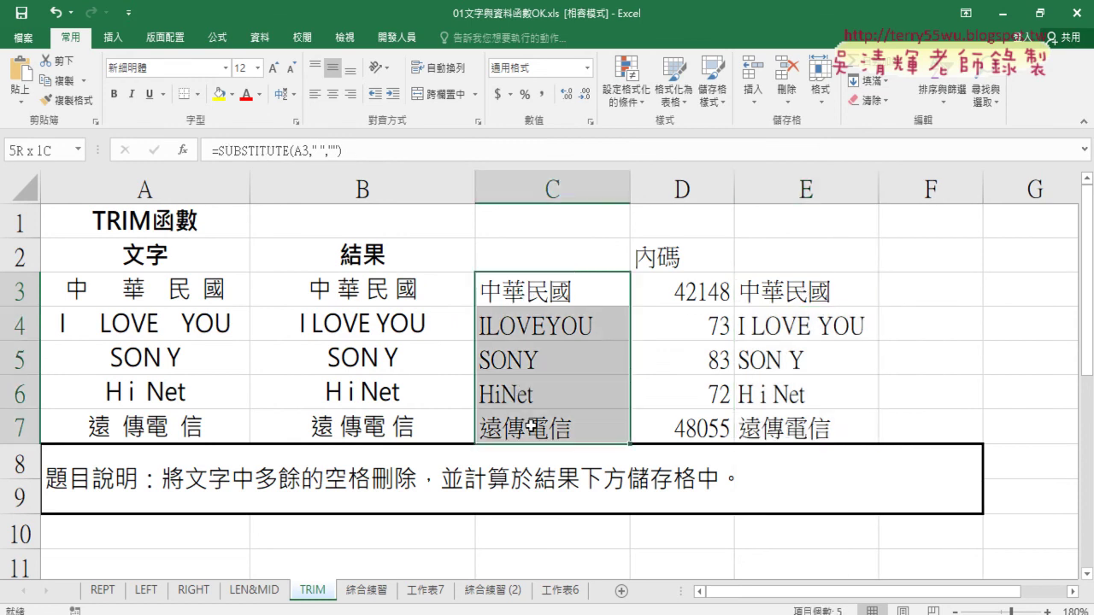
Step: Compare the formulas in E3, E4, D3, B3 and C3
click(787, 298)
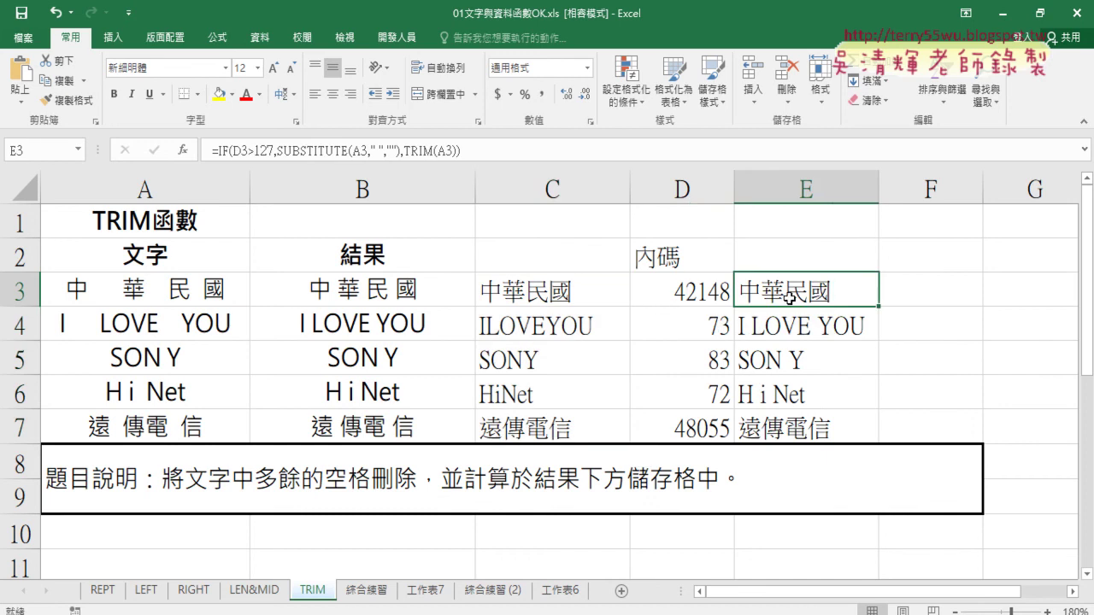
click(797, 333)
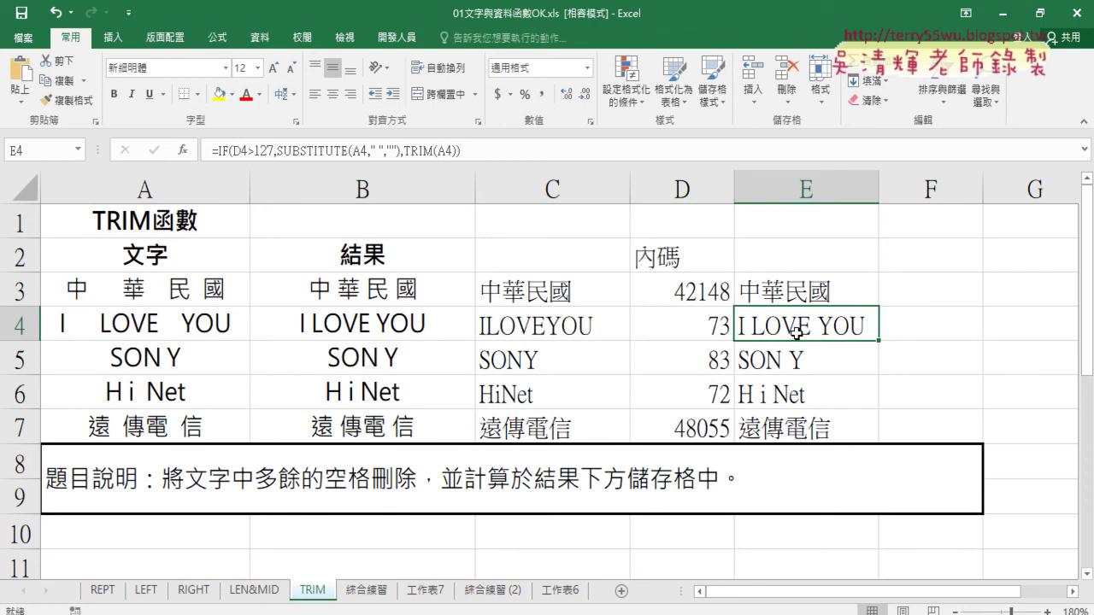
click(706, 294)
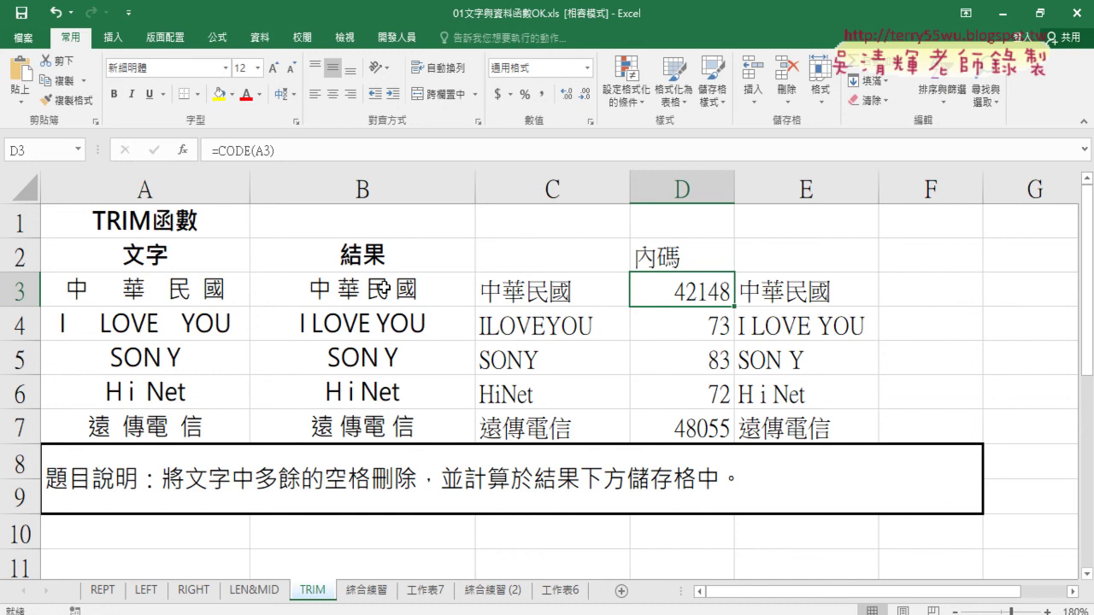
click(382, 289)
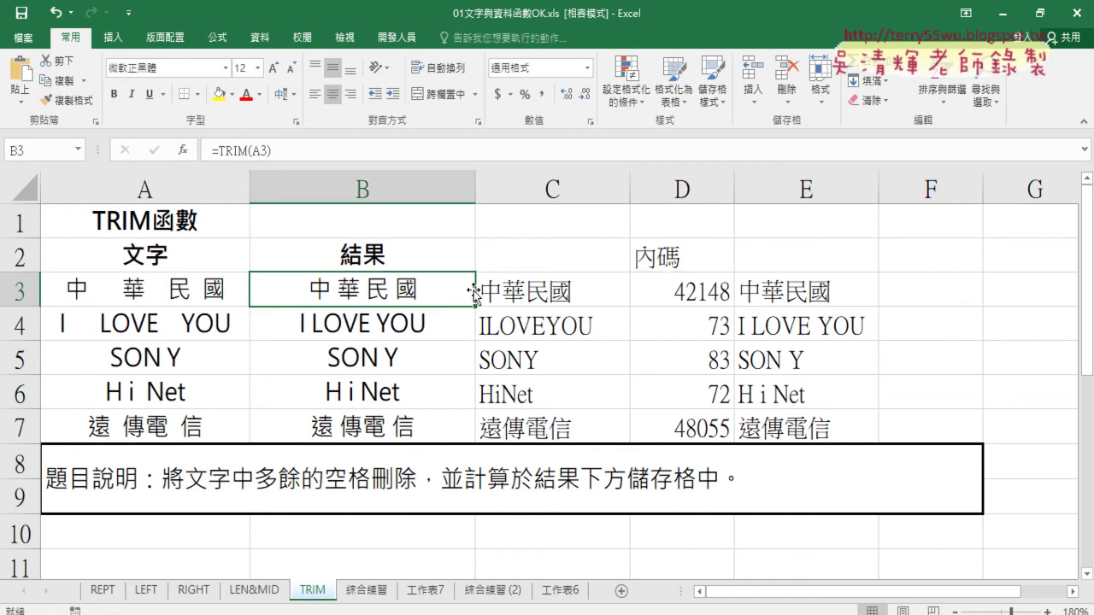
click(540, 296)
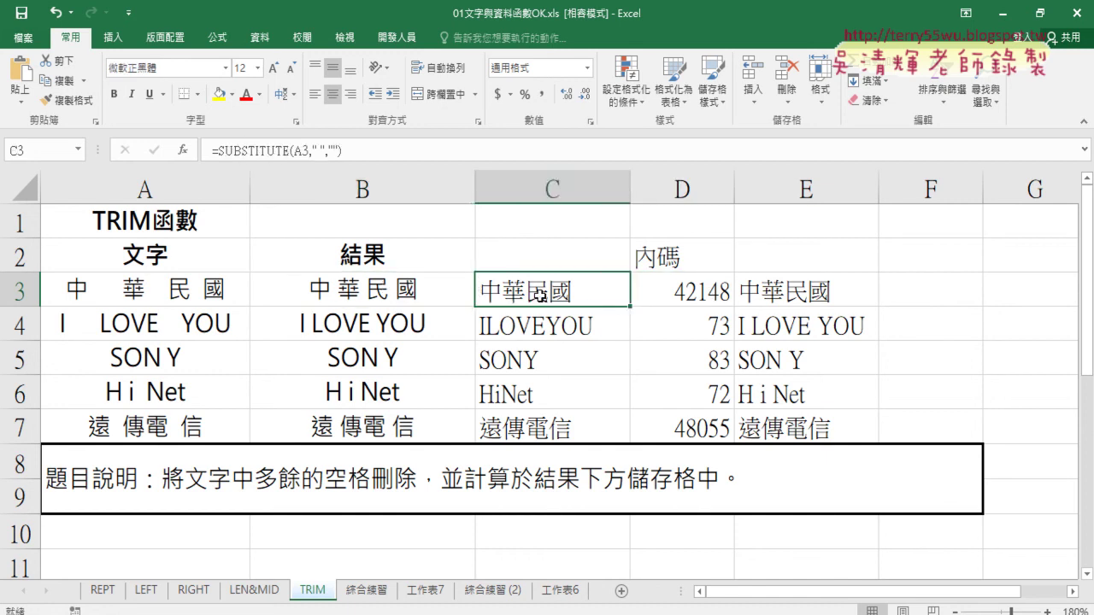
click(682, 296)
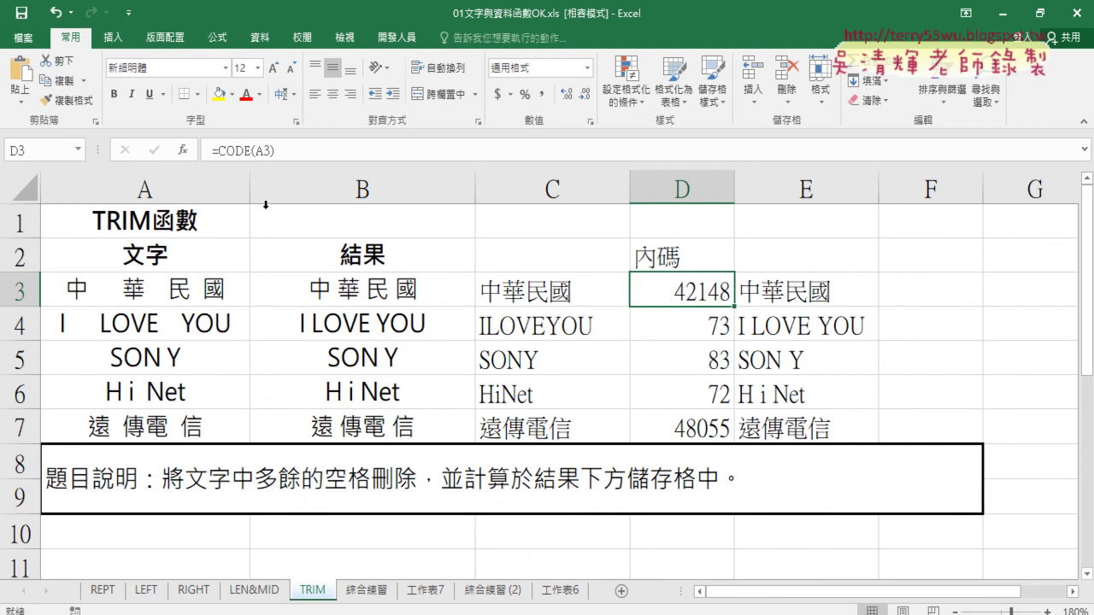
click(779, 297)
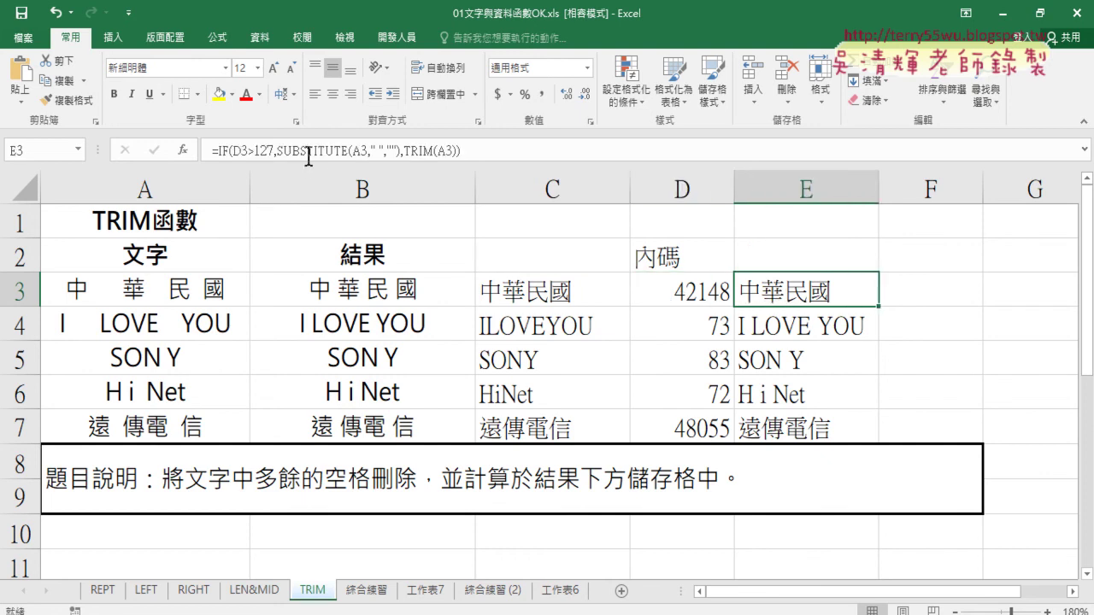